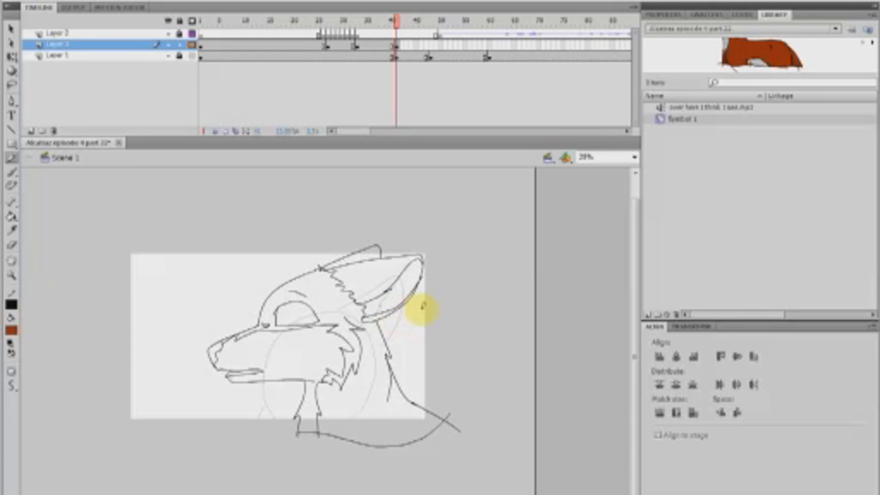
Delete the stray line segments around the fox's near ear
{"action": "left_click", "coordinate": [422, 279], "text": "ctrl"}
{"action": "left_click", "coordinate": [424, 280], "text": "ctrl"}
{"action": "key", "text": "Delete"}
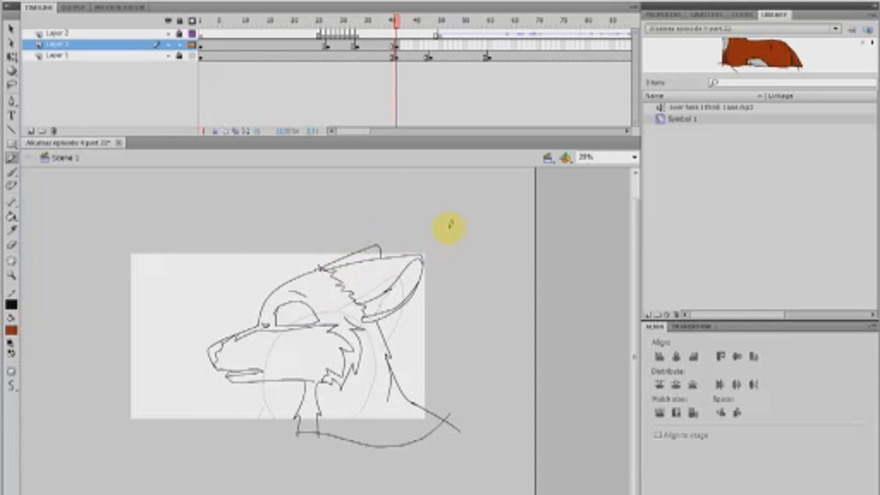
Insert a blank keyframe at frame 42 of Layer 3, directly after the profile head drawing
{"action": "right_click", "coordinate": [401, 49]}
{"action": "left_click", "coordinate": [430, 142]}
{"action": "key", "text": "comma"}
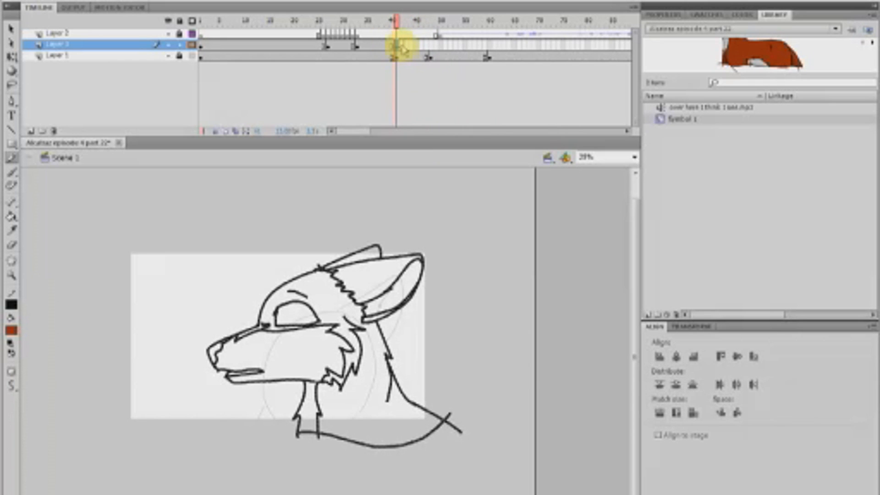
{"action": "left_click", "coordinate": [396, 45]}
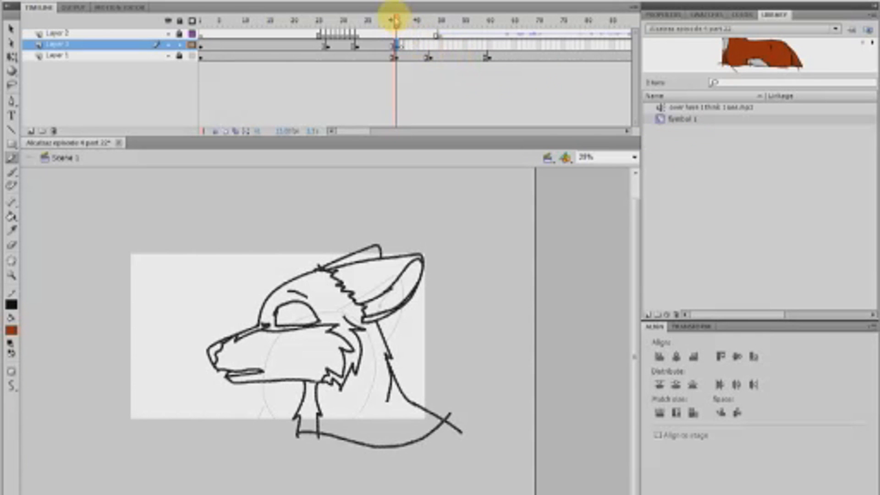
Scrub back through the earlier frames of the body animation and return to the profile head frame
{"action": "left_click", "coordinate": [388, 18]}
{"action": "mouse_move", "coordinate": [394, 20]}
{"action": "left_mouse_down"}
{"action": "mouse_move", "coordinate": [228, 25]}
{"action": "mouse_move", "coordinate": [257, 26]}
{"action": "mouse_move", "coordinate": [275, 40]}
{"action": "left_mouse_up"}
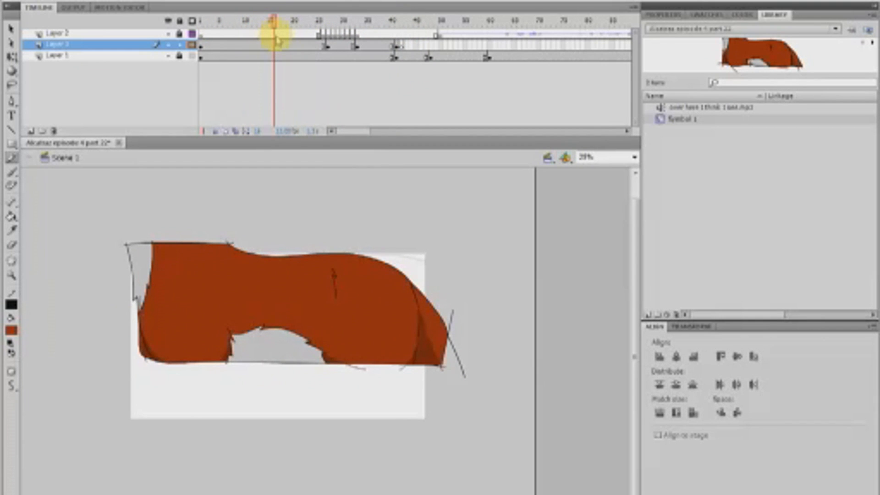
{"action": "mouse_move", "coordinate": [276, 40]}
{"action": "left_mouse_down"}
{"action": "mouse_move", "coordinate": [228, 25]}
{"action": "mouse_move", "coordinate": [229, 36]}
{"action": "left_mouse_up"}
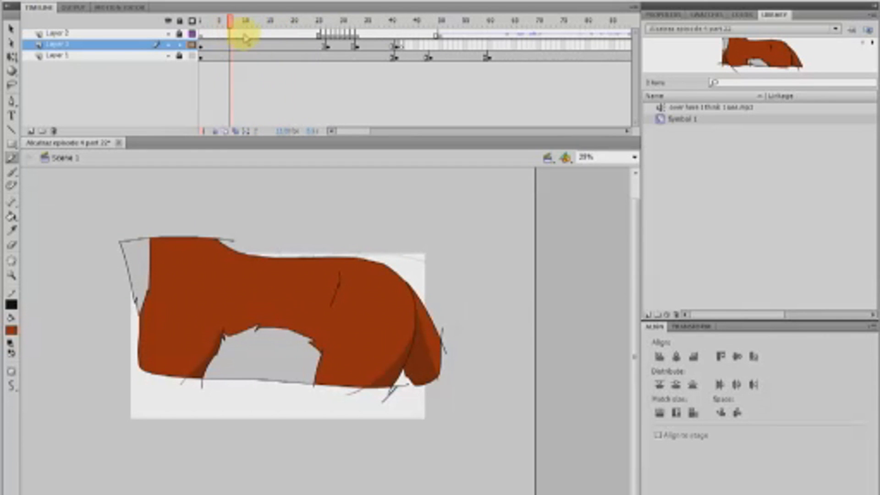
{"action": "left_click", "coordinate": [397, 45]}
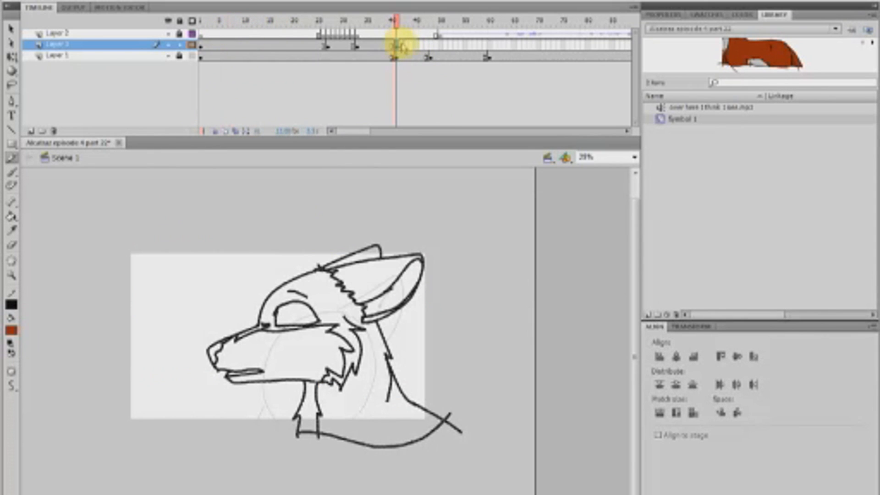
Turn on onion skinning at frame 42, limit its range to the preceding frame, and hide Layer 1
{"action": "left_click", "coordinate": [401, 44]}
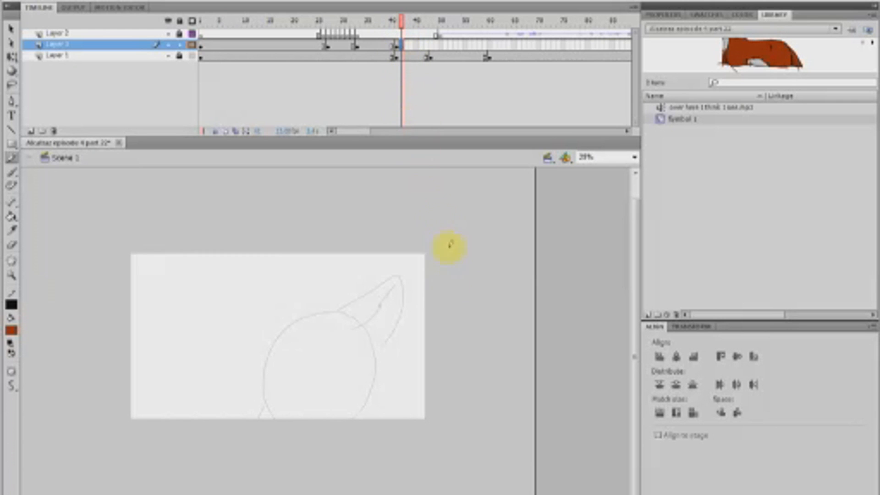
{"action": "left_click", "coordinate": [216, 132]}
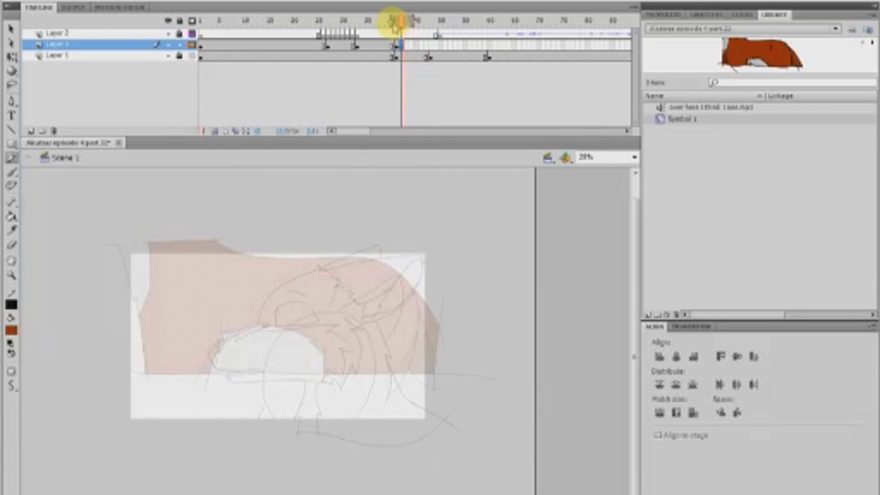
{"action": "left_click_drag", "start_coordinate": [393, 21], "coordinate": [399, 26]}
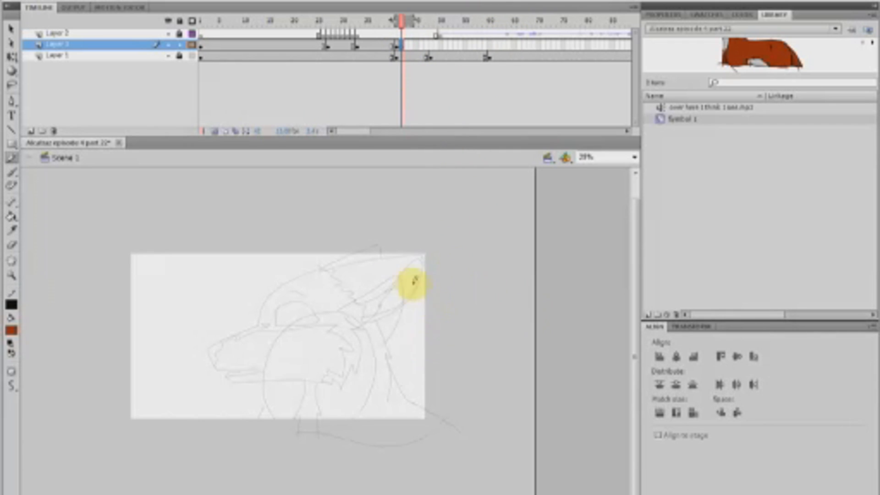
{"action": "left_click", "coordinate": [12, 275]}
{"action": "left_click_drag", "start_coordinate": [187, 210], "coordinate": [468, 452]}
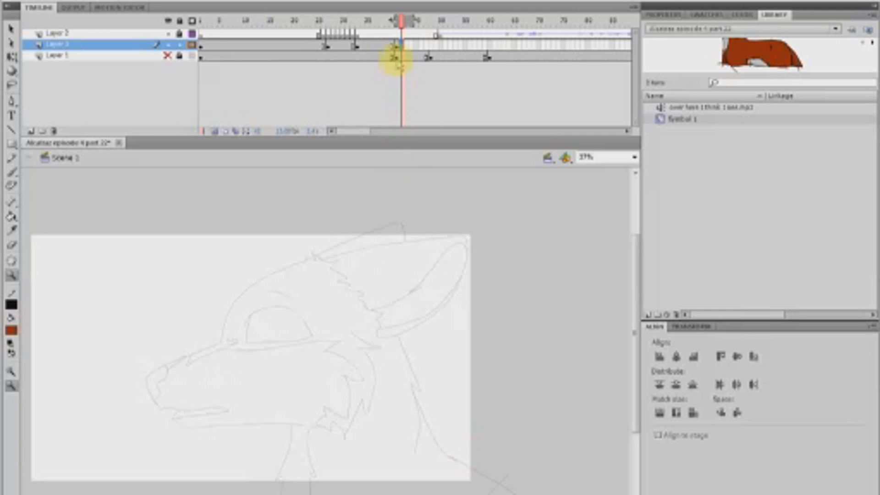
Scale the tip of the fox's muzzle slightly inward on frame 41 with Free Transform
{"action": "left_click", "coordinate": [397, 57]}
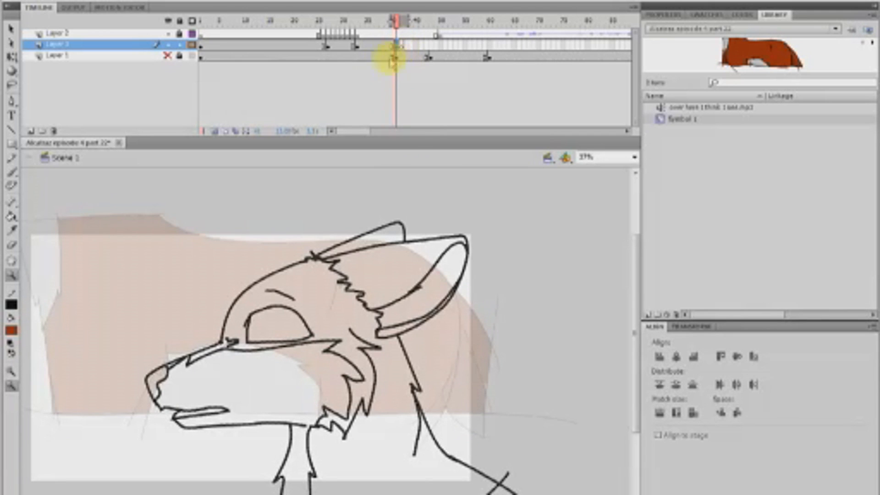
{"action": "left_click", "coordinate": [13, 57]}
{"action": "mouse_move", "coordinate": [98, 318]}
{"action": "left_mouse_down"}
{"action": "mouse_move", "coordinate": [215, 432]}
{"action": "mouse_move", "coordinate": [216, 472]}
{"action": "mouse_move", "coordinate": [222, 454]}
{"action": "left_mouse_up"}
{"action": "left_click_drag", "start_coordinate": [146, 346], "coordinate": [153, 353]}
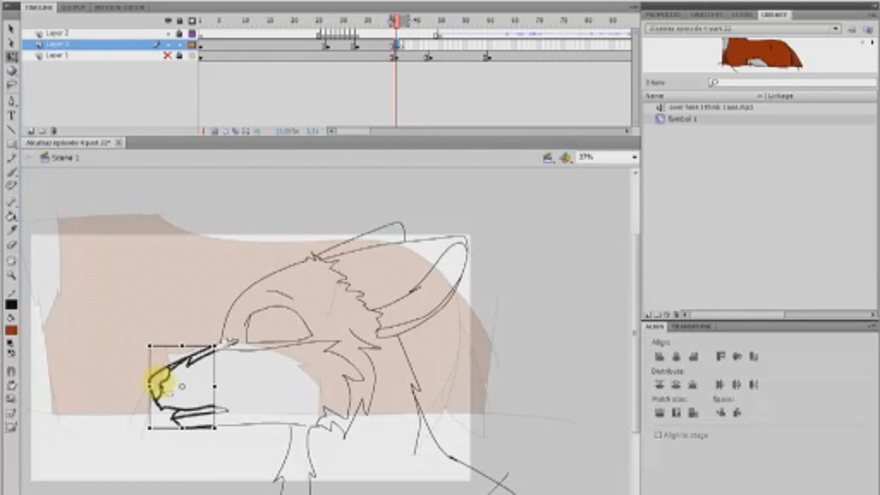
{"action": "left_click_drag", "start_coordinate": [150, 428], "coordinate": [159, 422]}
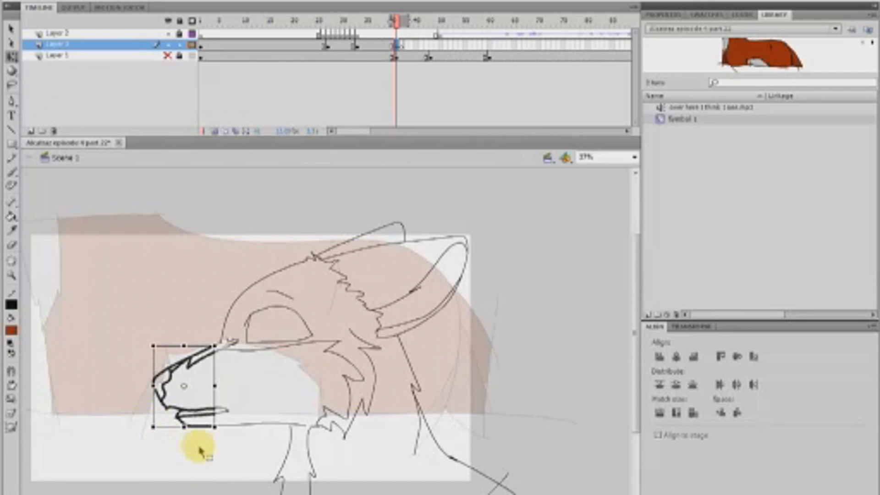
{"action": "left_click", "coordinate": [290, 490]}
{"action": "key", "text": "ctrl+z"}
{"action": "key", "text": "ctrl+z"}
{"action": "key", "text": "ctrl+z"}
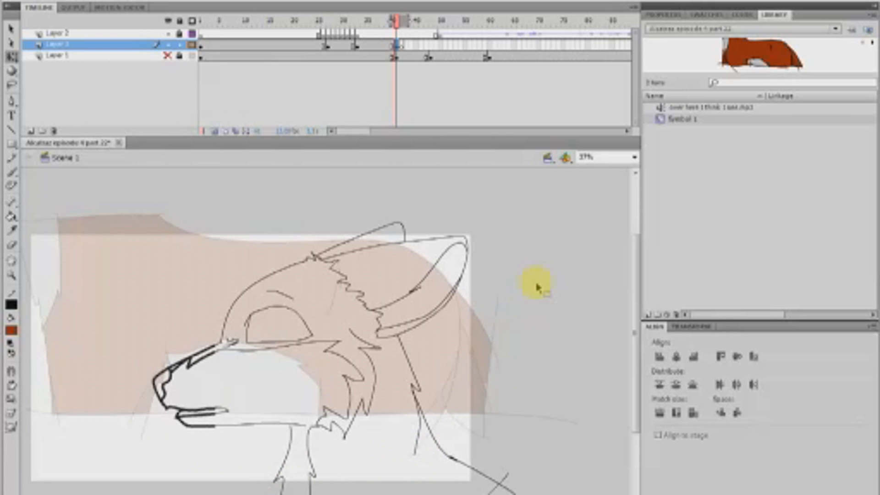
{"action": "left_click", "coordinate": [557, 406]}
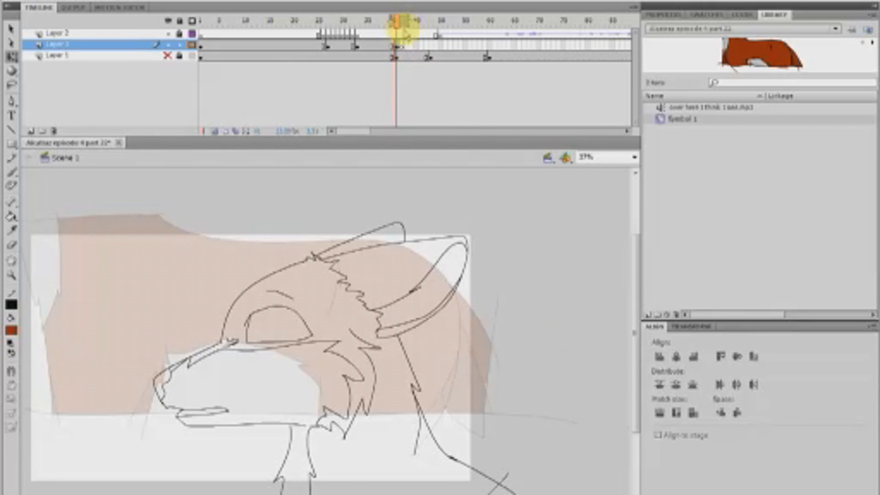
Sketch a large guide circle for the turned head on frame 42 with the Pencil tool, over the onion-skinned profile
{"action": "left_click", "coordinate": [394, 20]}
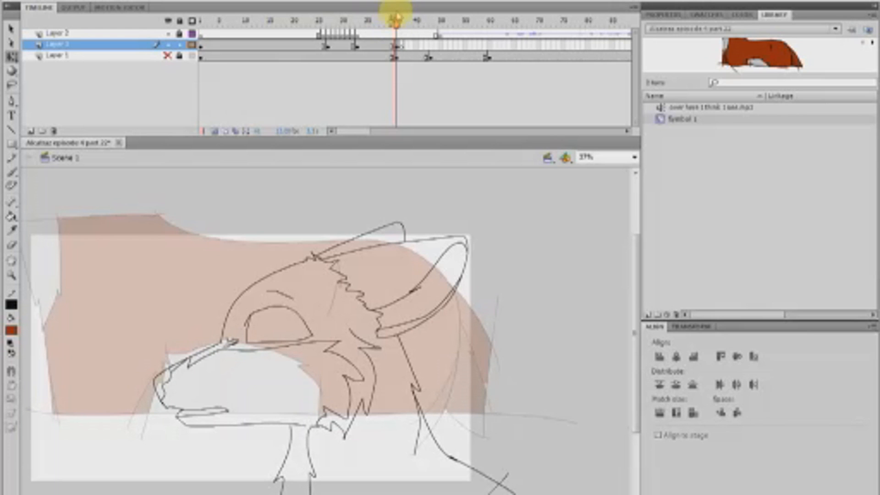
{"action": "left_click", "coordinate": [400, 46]}
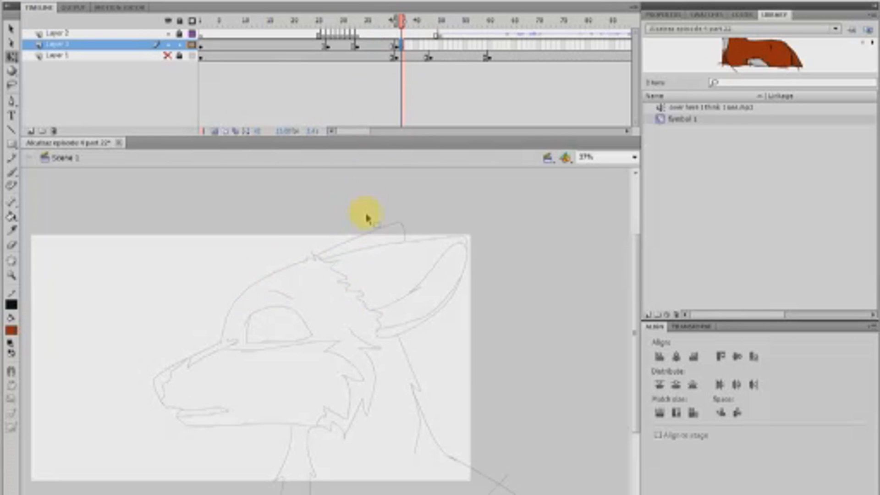
{"action": "left_click", "coordinate": [12, 157]}
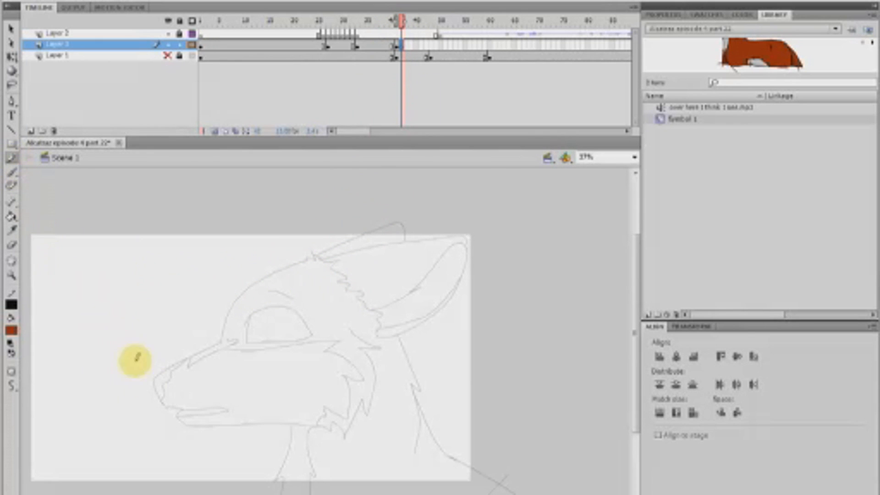
{"action": "mouse_move", "coordinate": [368, 253]}
{"action": "left_mouse_down"}
{"action": "mouse_move", "coordinate": [287, 408]}
{"action": "mouse_move", "coordinate": [385, 265]}
{"action": "mouse_move", "coordinate": [328, 255]}
{"action": "mouse_move", "coordinate": [297, 391]}
{"action": "mouse_move", "coordinate": [398, 298]}
{"action": "left_mouse_up"}
{"action": "key", "text": "ctrl+z"}
{"action": "key", "text": "ctrl+z"}
{"action": "mouse_move", "coordinate": [387, 268]}
{"action": "left_mouse_down"}
{"action": "mouse_move", "coordinate": [258, 381]}
{"action": "mouse_move", "coordinate": [411, 371]}
{"action": "mouse_move", "coordinate": [349, 270]}
{"action": "mouse_move", "coordinate": [295, 257]}
{"action": "mouse_move", "coordinate": [330, 418]}
{"action": "mouse_move", "coordinate": [350, 247]}
{"action": "left_mouse_up"}
{"action": "key", "text": "ctrl+z"}
{"action": "key", "text": "ctrl+z"}
{"action": "mouse_move", "coordinate": [409, 284]}
{"action": "left_mouse_down"}
{"action": "mouse_move", "coordinate": [373, 251]}
{"action": "mouse_move", "coordinate": [430, 316]}
{"action": "left_mouse_up"}
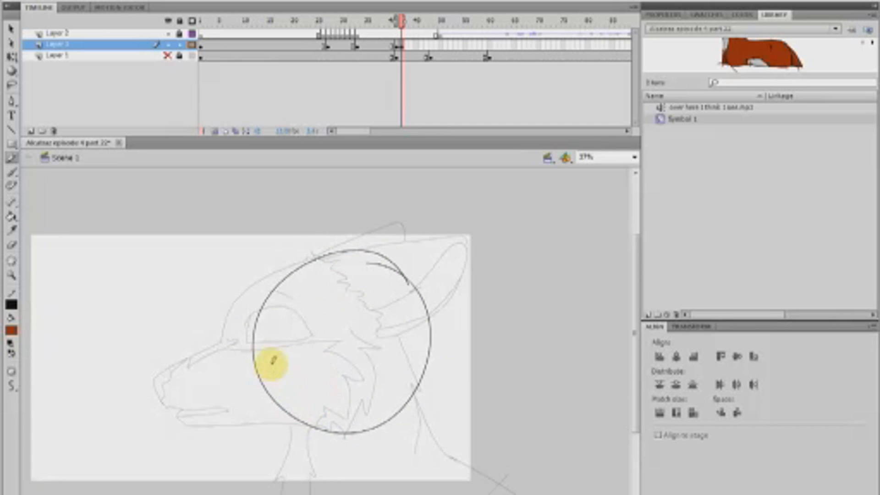
Draw the muzzle outline and upper lip extending from the lower-left side of the head circle
{"action": "mouse_move", "coordinate": [257, 359]}
{"action": "left_mouse_down"}
{"action": "mouse_move", "coordinate": [218, 408]}
{"action": "mouse_move", "coordinate": [241, 434]}
{"action": "left_mouse_up"}
{"action": "key", "text": "ctrl+z"}
{"action": "mouse_move", "coordinate": [219, 405]}
{"action": "left_mouse_down"}
{"action": "mouse_move", "coordinate": [236, 428]}
{"action": "mouse_move", "coordinate": [322, 418]}
{"action": "left_mouse_up"}
{"action": "key", "text": "ctrl+z"}
{"action": "mouse_move", "coordinate": [219, 403]}
{"action": "left_mouse_down"}
{"action": "mouse_move", "coordinate": [235, 427]}
{"action": "mouse_move", "coordinate": [318, 414]}
{"action": "left_mouse_up"}
{"action": "key", "text": "ctrl+z"}
{"action": "left_click_drag", "start_coordinate": [237, 424], "coordinate": [297, 406]}
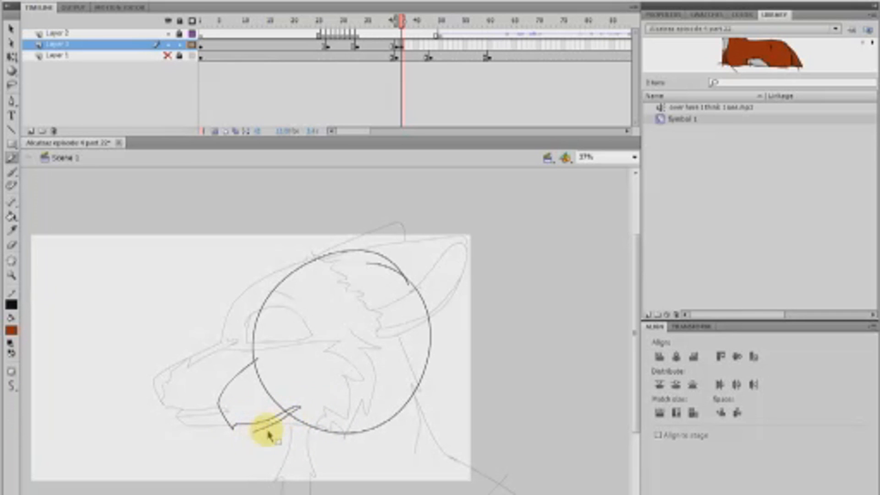
Draw the corner of the mouth and the open lower jaw beneath the muzzle
{"action": "mouse_move", "coordinate": [298, 403]}
{"action": "left_mouse_down"}
{"action": "mouse_move", "coordinate": [304, 412]}
{"action": "mouse_move", "coordinate": [248, 439]}
{"action": "left_mouse_up"}
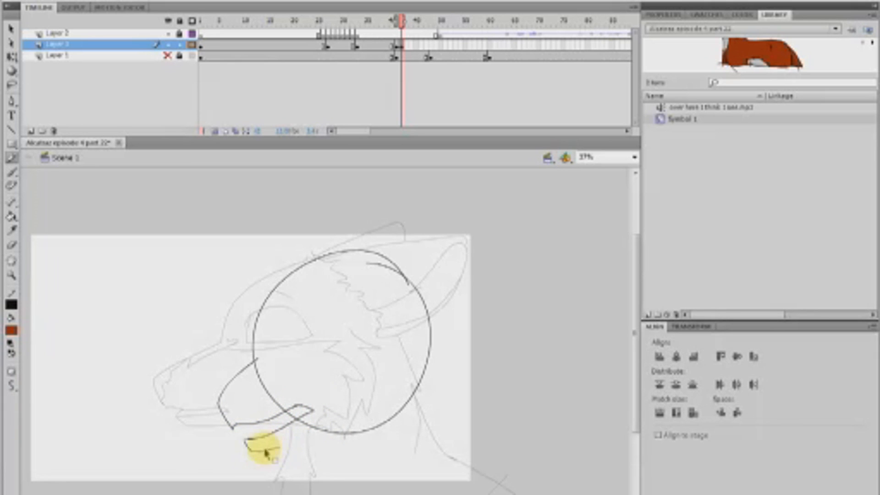
{"action": "left_click_drag", "start_coordinate": [252, 444], "coordinate": [306, 426]}
{"action": "key", "text": "ctrl+z"}
{"action": "mouse_move", "coordinate": [245, 439]}
{"action": "left_mouse_down"}
{"action": "mouse_move", "coordinate": [360, 408]}
{"action": "mouse_move", "coordinate": [278, 440]}
{"action": "mouse_move", "coordinate": [339, 433]}
{"action": "left_mouse_up"}
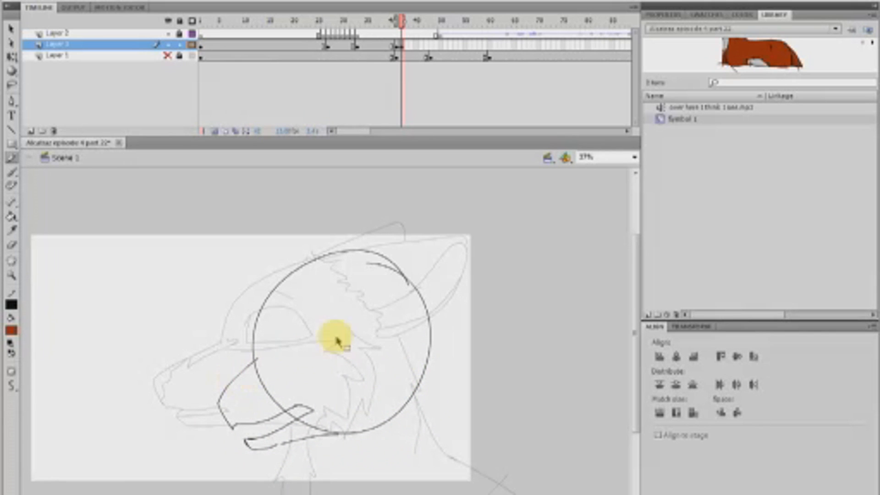
Draw the nose on the muzzle tip and both eyes with their irises
{"action": "left_click_drag", "start_coordinate": [222, 394], "coordinate": [242, 386]}
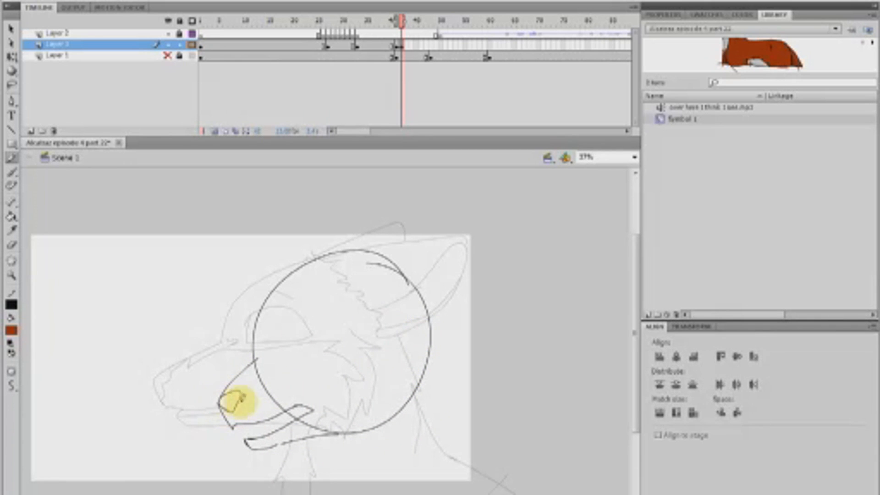
{"action": "mouse_move", "coordinate": [299, 344]}
{"action": "left_mouse_down"}
{"action": "mouse_move", "coordinate": [349, 318]}
{"action": "mouse_move", "coordinate": [326, 343]}
{"action": "mouse_move", "coordinate": [301, 346]}
{"action": "mouse_move", "coordinate": [350, 333]}
{"action": "mouse_move", "coordinate": [330, 332]}
{"action": "left_mouse_up"}
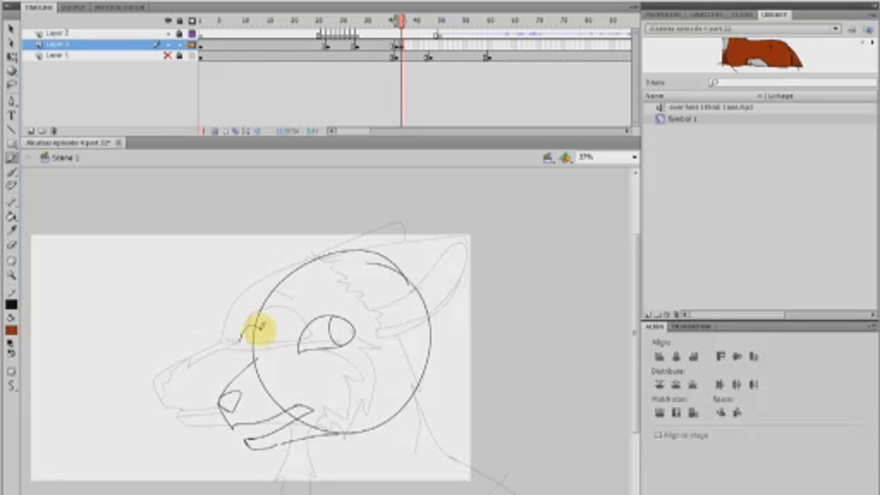
{"action": "mouse_move", "coordinate": [239, 350]}
{"action": "left_mouse_down"}
{"action": "mouse_move", "coordinate": [251, 326]}
{"action": "mouse_move", "coordinate": [262, 350]}
{"action": "left_mouse_up"}
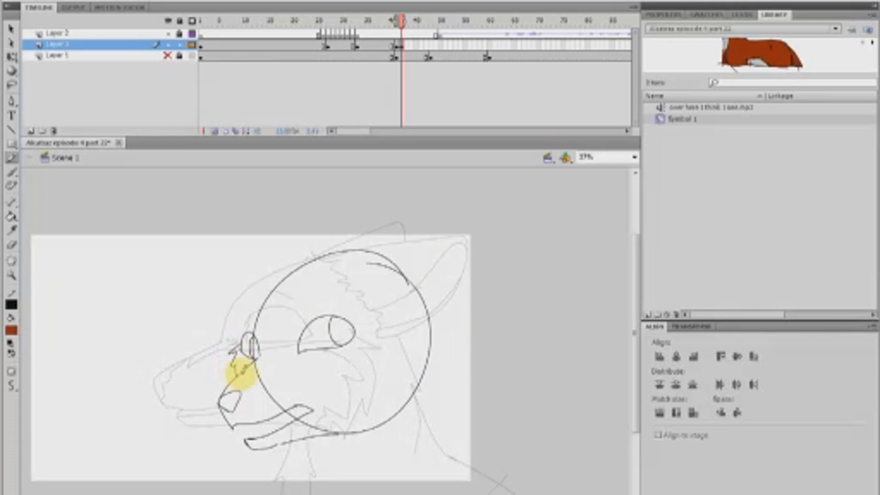
Draw the jagged cheek fur behind the jaw and the outline of the far ear
{"action": "mouse_move", "coordinate": [363, 334]}
{"action": "left_mouse_down"}
{"action": "mouse_move", "coordinate": [401, 334]}
{"action": "mouse_move", "coordinate": [406, 391]}
{"action": "mouse_move", "coordinate": [390, 425]}
{"action": "mouse_move", "coordinate": [362, 432]}
{"action": "left_mouse_up"}
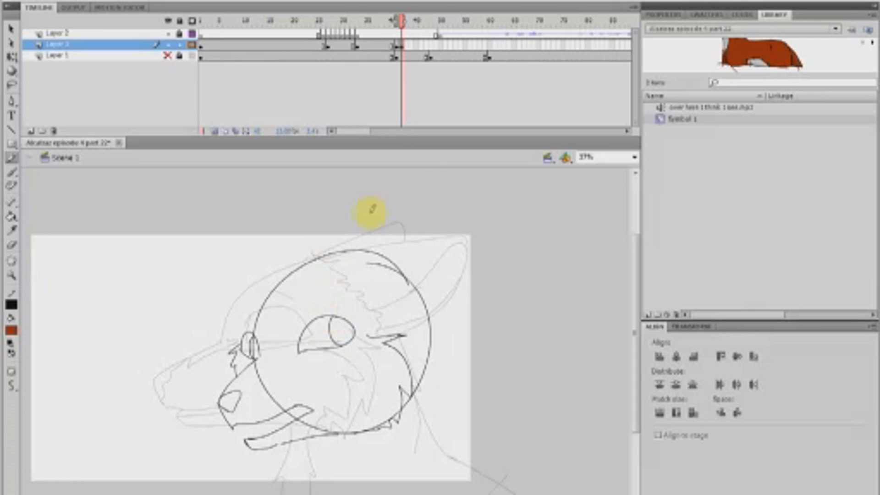
{"action": "mouse_move", "coordinate": [369, 265]}
{"action": "left_mouse_down"}
{"action": "mouse_move", "coordinate": [477, 298]}
{"action": "mouse_move", "coordinate": [457, 322]}
{"action": "left_mouse_up"}
{"action": "key", "text": "ctrl+z"}
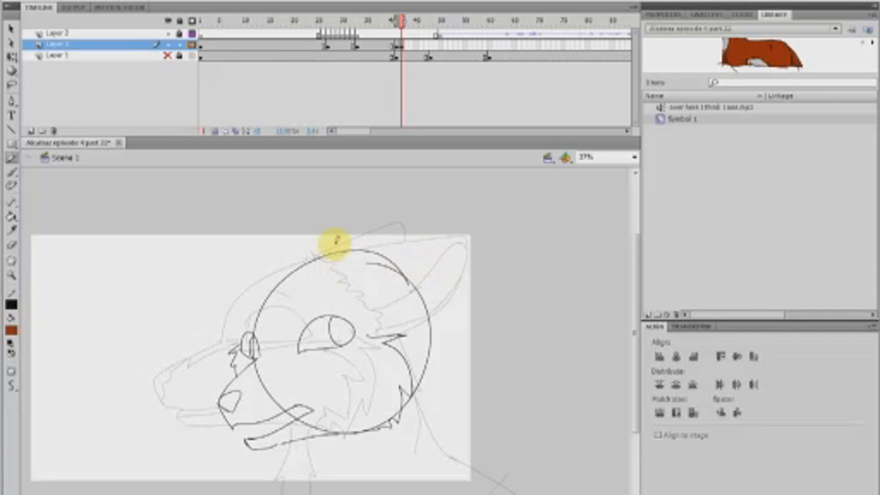
{"action": "mouse_move", "coordinate": [284, 269]}
{"action": "left_mouse_down"}
{"action": "mouse_move", "coordinate": [200, 249]}
{"action": "mouse_move", "coordinate": [215, 310]}
{"action": "mouse_move", "coordinate": [233, 326]}
{"action": "left_mouse_up"}
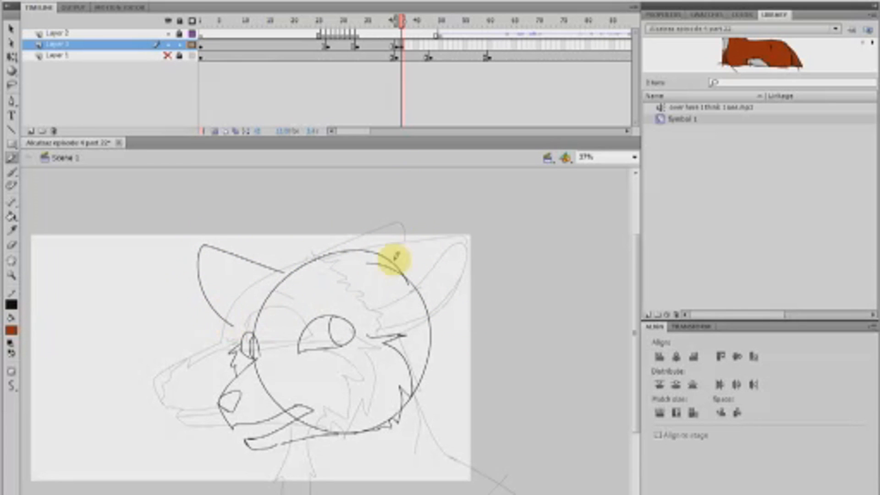
Draw the outline of the near ear on the upper-right side of the head, undoing unsatisfactory strokes
{"action": "left_click_drag", "start_coordinate": [339, 265], "coordinate": [377, 231]}
{"action": "key", "text": "ctrl+z"}
{"action": "left_click_drag", "start_coordinate": [348, 271], "coordinate": [377, 244]}
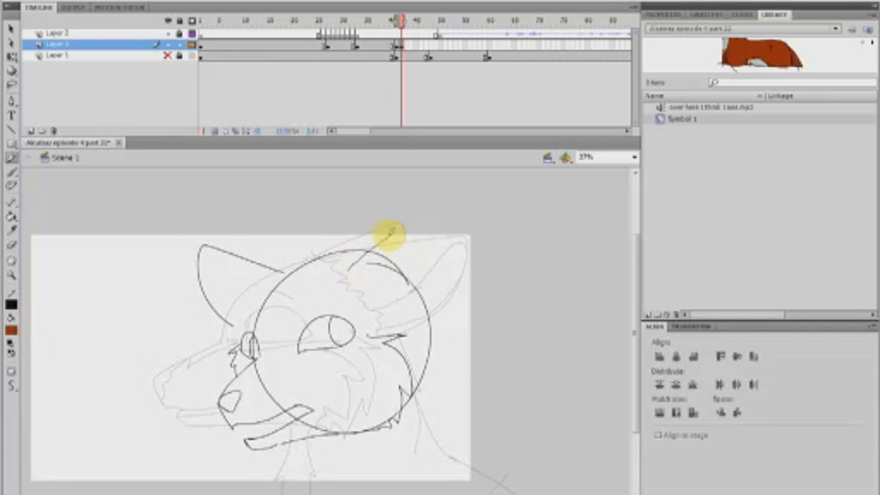
{"action": "mouse_move", "coordinate": [438, 213]}
{"action": "left_mouse_down"}
{"action": "mouse_move", "coordinate": [450, 243]}
{"action": "mouse_move", "coordinate": [432, 303]}
{"action": "left_mouse_up"}
{"action": "key", "text": "ctrl+z"}
{"action": "left_click_drag", "start_coordinate": [358, 254], "coordinate": [433, 223]}
{"action": "key", "text": "ctrl+z"}
{"action": "mouse_move", "coordinate": [350, 274]}
{"action": "left_mouse_down"}
{"action": "mouse_move", "coordinate": [440, 216]}
{"action": "mouse_move", "coordinate": [460, 311]}
{"action": "mouse_move", "coordinate": [428, 225]}
{"action": "mouse_move", "coordinate": [449, 261]}
{"action": "mouse_move", "coordinate": [399, 301]}
{"action": "mouse_move", "coordinate": [367, 261]}
{"action": "mouse_move", "coordinate": [468, 232]}
{"action": "mouse_move", "coordinate": [427, 334]}
{"action": "mouse_move", "coordinate": [399, 316]}
{"action": "mouse_move", "coordinate": [428, 229]}
{"action": "mouse_move", "coordinate": [455, 248]}
{"action": "mouse_move", "coordinate": [428, 324]}
{"action": "mouse_move", "coordinate": [433, 304]}
{"action": "mouse_move", "coordinate": [348, 266]}
{"action": "mouse_move", "coordinate": [445, 237]}
{"action": "mouse_move", "coordinate": [456, 260]}
{"action": "mouse_move", "coordinate": [400, 358]}
{"action": "mouse_move", "coordinate": [411, 409]}
{"action": "mouse_move", "coordinate": [349, 257]}
{"action": "mouse_move", "coordinate": [461, 239]}
{"action": "mouse_move", "coordinate": [453, 294]}
{"action": "mouse_move", "coordinate": [400, 347]}
{"action": "left_mouse_up"}
{"action": "key", "text": "ctrl+z"}
{"action": "key", "text": "ctrl+z"}
{"action": "key", "text": "ctrl+z"}
{"action": "key", "text": "ctrl+z"}
{"action": "key", "text": "ctrl+z"}
Add the inner lines to both ears and a fur tuft on top of the head
{"action": "left_click_drag", "start_coordinate": [398, 303], "coordinate": [443, 253]}
{"action": "left_click_drag", "start_coordinate": [254, 294], "coordinate": [206, 259]}
{"action": "mouse_move", "coordinate": [338, 255]}
{"action": "left_mouse_down"}
{"action": "mouse_move", "coordinate": [305, 257]}
{"action": "mouse_move", "coordinate": [269, 287]}
{"action": "left_mouse_up"}
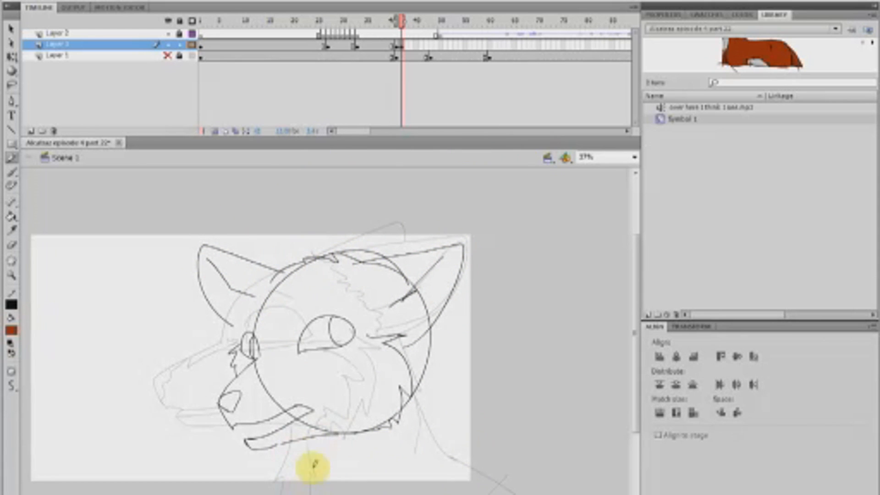
Select the whole turned-head sketch and move it slightly upward
{"action": "left_click_drag", "start_coordinate": [138, 225], "coordinate": [527, 483]}
{"action": "left_click", "coordinate": [12, 56]}
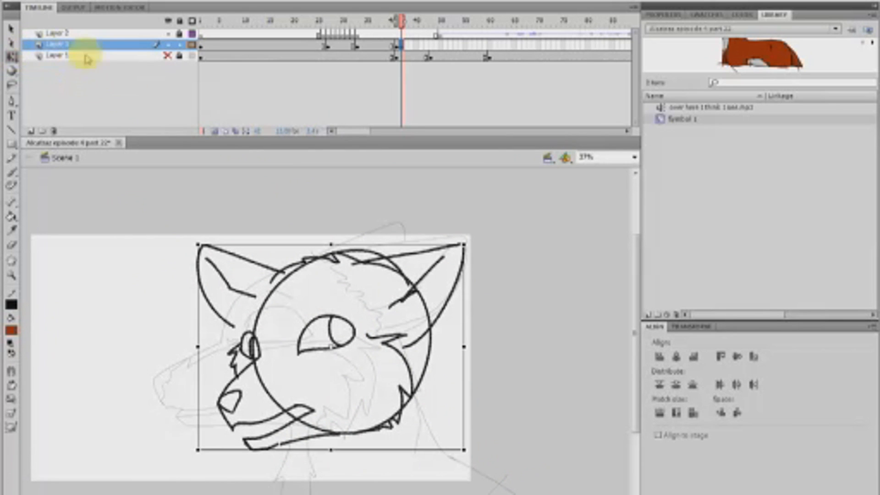
{"action": "mouse_move", "coordinate": [423, 385]}
{"action": "left_mouse_down"}
{"action": "mouse_move", "coordinate": [421, 364]}
{"action": "mouse_move", "coordinate": [422, 371]}
{"action": "left_mouse_up"}
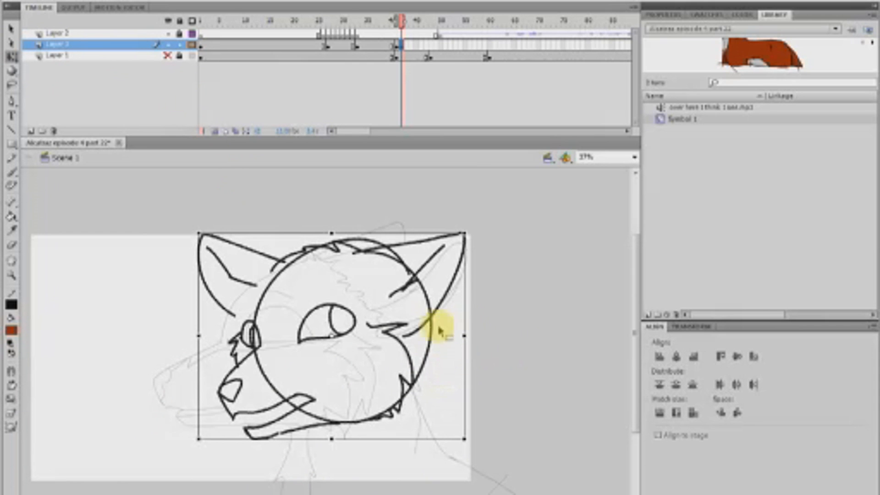
{"action": "left_click", "coordinate": [440, 342]}
{"action": "key", "text": "ctrl+z"}
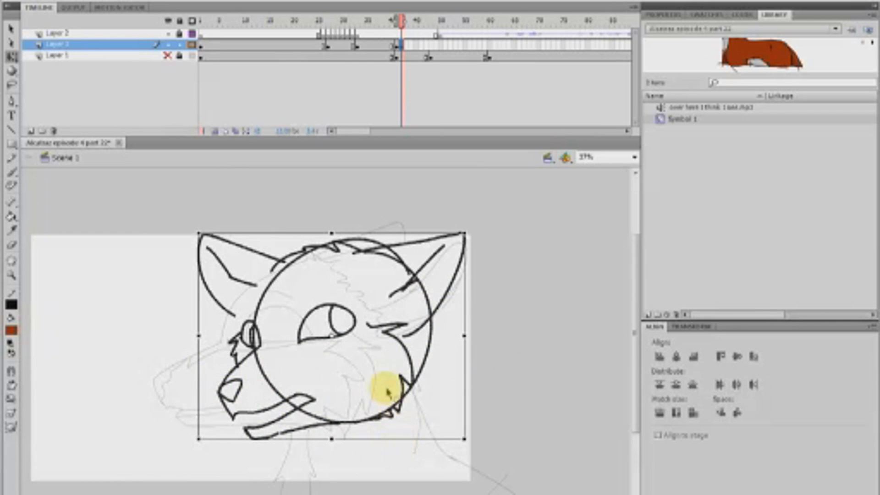
{"action": "mouse_move", "coordinate": [409, 409]}
{"action": "left_mouse_down"}
{"action": "mouse_move", "coordinate": [398, 436]}
{"action": "mouse_move", "coordinate": [416, 392]}
{"action": "mouse_move", "coordinate": [397, 410]}
{"action": "mouse_move", "coordinate": [381, 402]}
{"action": "mouse_move", "coordinate": [409, 410]}
{"action": "left_mouse_up"}
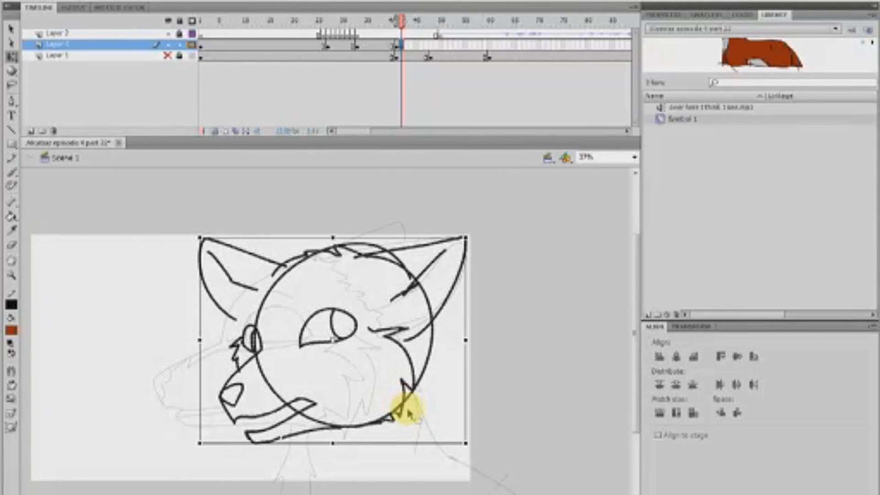
{"action": "left_click", "coordinate": [523, 429]}
Draw the furry lines at the front and back of the neck and continue them into the shoulder line
{"action": "left_click", "coordinate": [12, 157]}
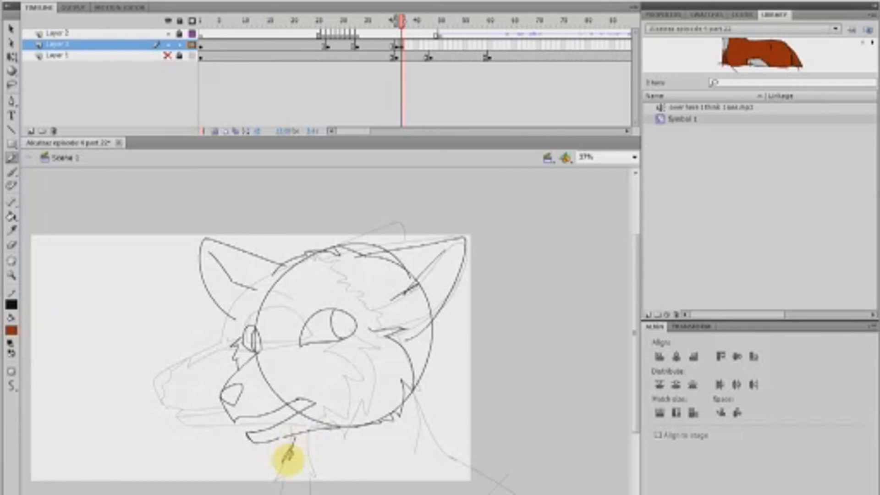
{"action": "mouse_move", "coordinate": [304, 435]}
{"action": "left_mouse_down"}
{"action": "mouse_move", "coordinate": [291, 455]}
{"action": "mouse_move", "coordinate": [293, 491]}
{"action": "left_mouse_up"}
{"action": "mouse_move", "coordinate": [392, 420]}
{"action": "left_mouse_down"}
{"action": "mouse_move", "coordinate": [441, 387]}
{"action": "mouse_move", "coordinate": [424, 374]}
{"action": "left_mouse_up"}
{"action": "mouse_move", "coordinate": [426, 366]}
{"action": "left_mouse_down"}
{"action": "mouse_move", "coordinate": [434, 408]}
{"action": "mouse_move", "coordinate": [430, 446]}
{"action": "left_mouse_up"}
{"action": "left_click_drag", "start_coordinate": [434, 412], "coordinate": [441, 451]}
{"action": "mouse_move", "coordinate": [300, 433]}
{"action": "left_mouse_down"}
{"action": "mouse_move", "coordinate": [286, 487]}
{"action": "mouse_move", "coordinate": [307, 432]}
{"action": "mouse_move", "coordinate": [293, 462]}
{"action": "left_mouse_up"}
{"action": "key", "text": "ctrl+z"}
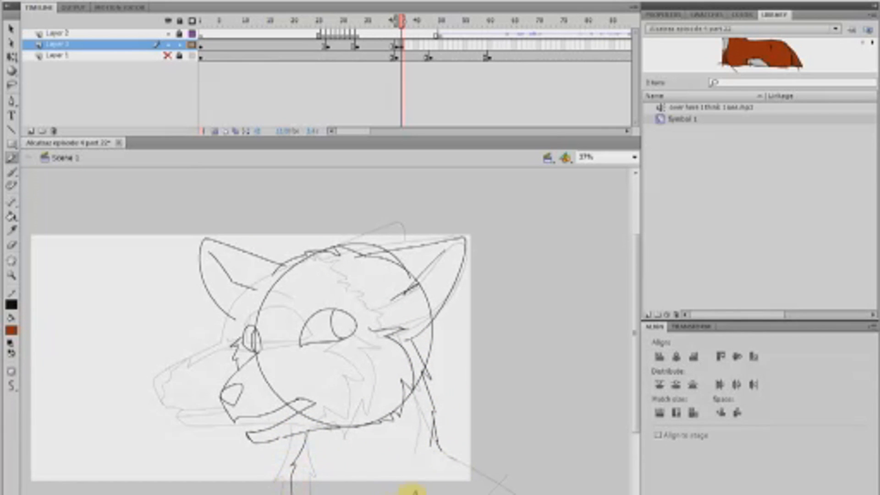
{"action": "left_click_drag", "start_coordinate": [435, 431], "coordinate": [481, 458]}
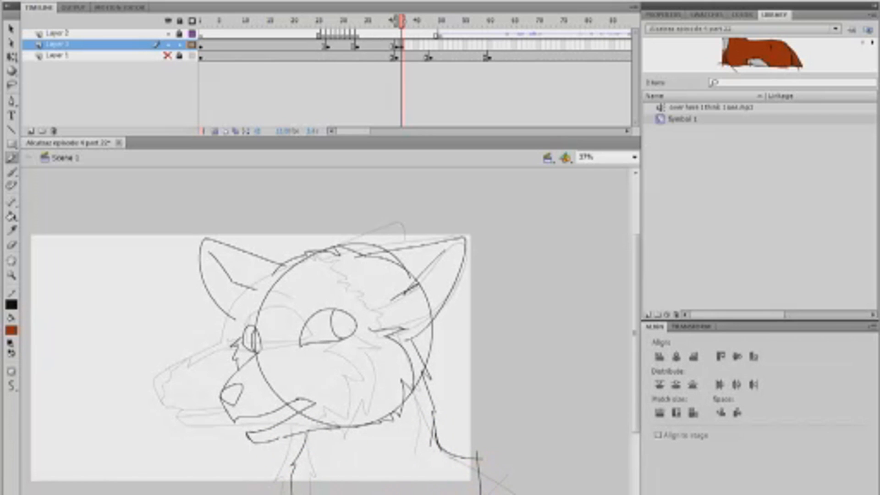
Draw the muzzle marking, the remaining throat line and the jagged fur edges around the face
{"action": "mouse_move", "coordinate": [261, 369]}
{"action": "left_mouse_down"}
{"action": "mouse_move", "coordinate": [387, 342]}
{"action": "mouse_move", "coordinate": [400, 374]}
{"action": "mouse_move", "coordinate": [381, 372]}
{"action": "mouse_move", "coordinate": [360, 412]}
{"action": "mouse_move", "coordinate": [355, 456]}
{"action": "left_mouse_up"}
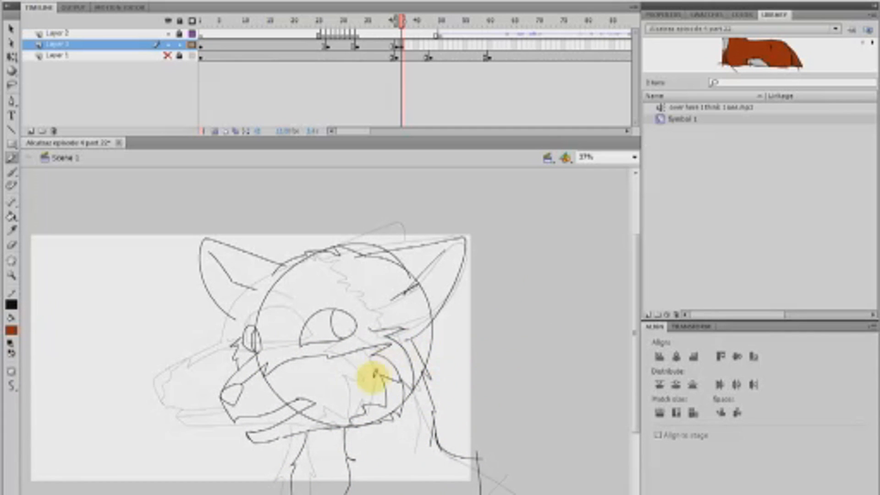
{"action": "left_click_drag", "start_coordinate": [236, 326], "coordinate": [239, 340]}
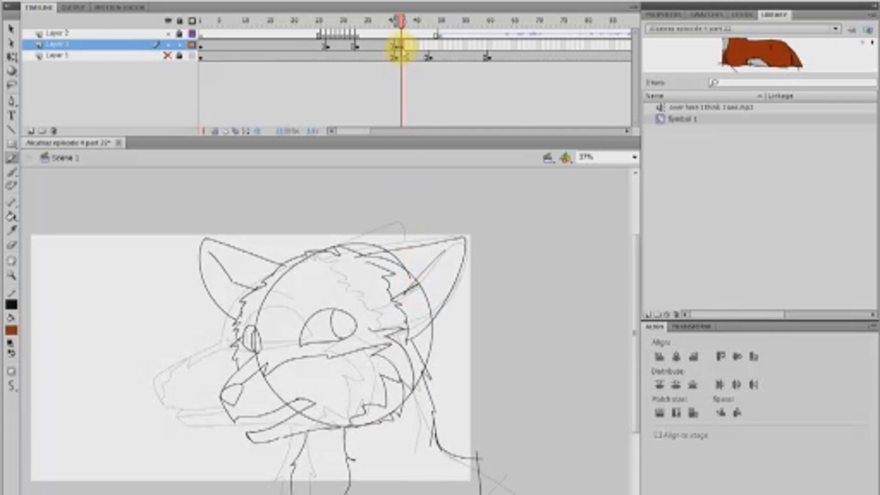
Move the rough turned-head keyframe from Layer 3 to Layer 1 and insert a blank keyframe in its place
{"action": "left_click", "coordinate": [402, 47]}
{"action": "left_click_drag", "start_coordinate": [402, 50], "coordinate": [403, 58]}
{"action": "right_click", "coordinate": [403, 45]}
{"action": "left_click", "coordinate": [458, 142]}
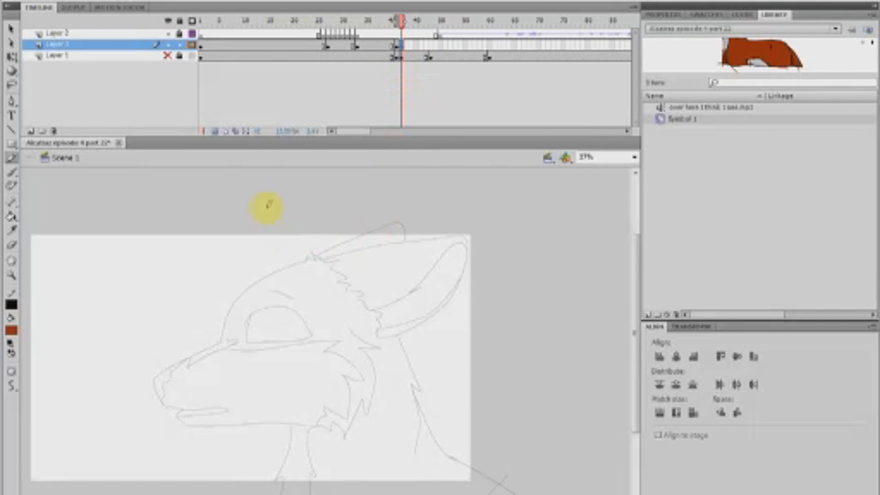
Turn off onion skinning and make Layer 1 visible as a tracing guide for the blank frame on Layer 3
{"action": "left_click", "coordinate": [215, 132]}
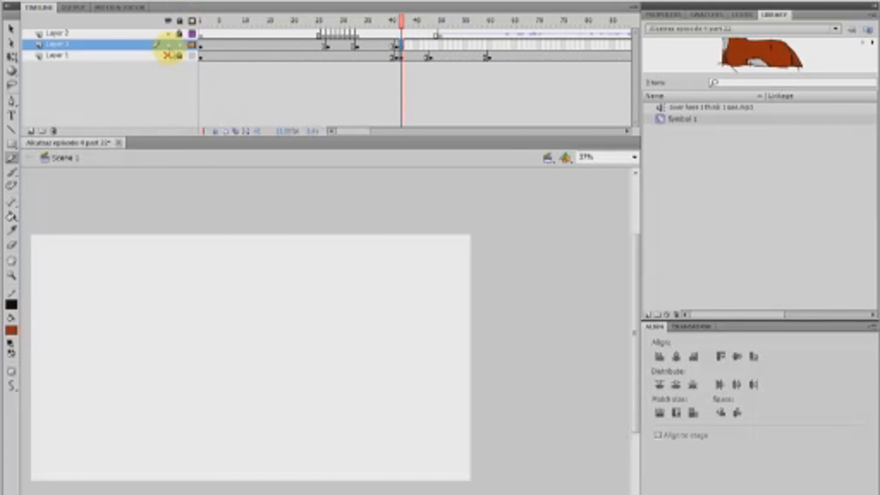
{"action": "left_click", "coordinate": [168, 56]}
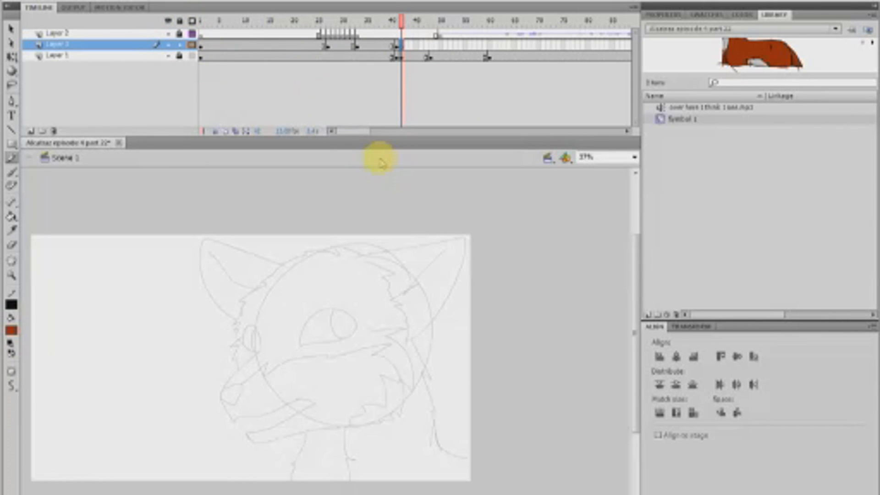
{"action": "left_click", "coordinate": [402, 45]}
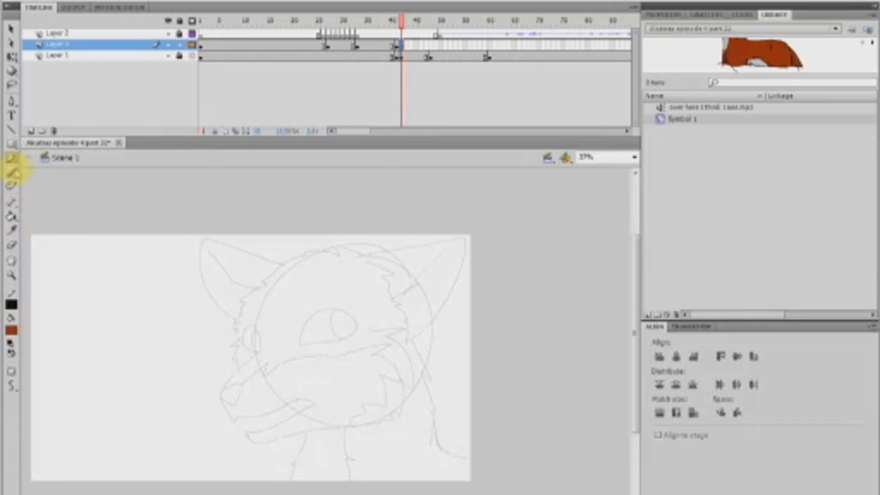
Draw a clean outline of the top of the head with its fur tuft over the faint sketch
{"action": "left_click", "coordinate": [12, 275]}
{"action": "left_click_drag", "start_coordinate": [236, 221], "coordinate": [436, 430]}
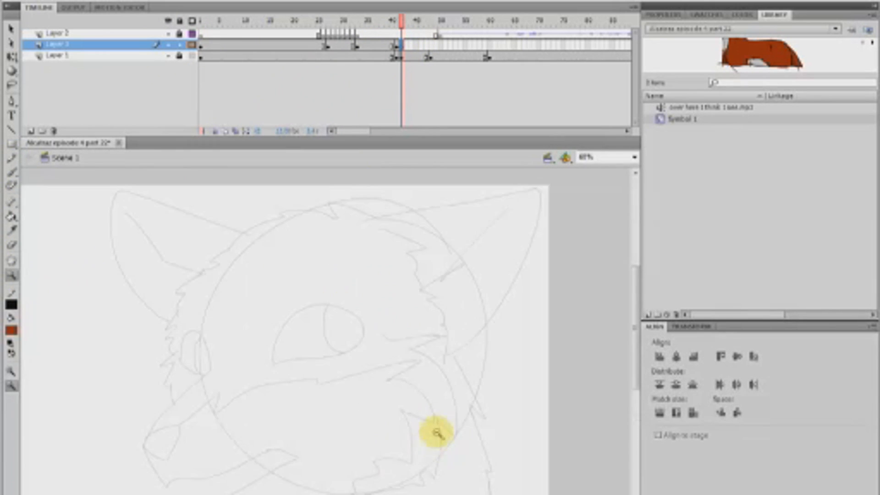
{"action": "left_click", "coordinate": [12, 158]}
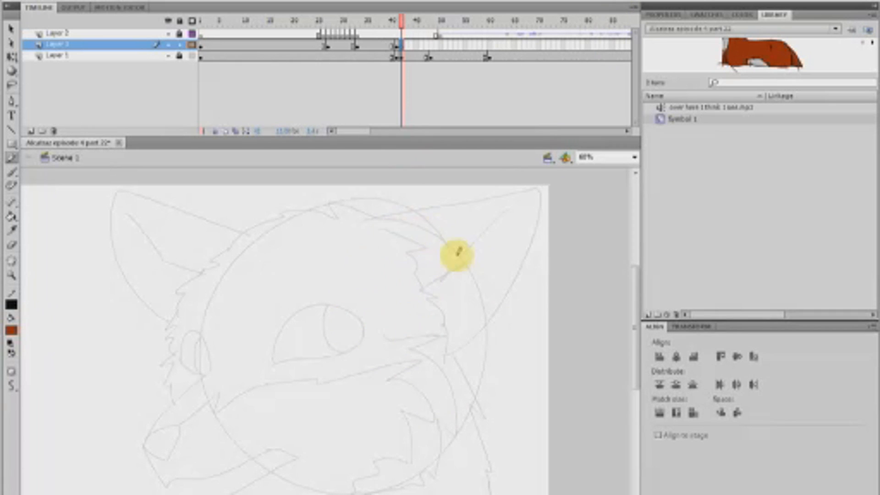
{"action": "mouse_move", "coordinate": [370, 218]}
{"action": "left_mouse_down"}
{"action": "mouse_move", "coordinate": [325, 198]}
{"action": "mouse_move", "coordinate": [224, 253]}
{"action": "left_mouse_up"}
{"action": "key", "text": "ctrl+z"}
{"action": "left_click", "coordinate": [216, 131]}
{"action": "left_click", "coordinate": [216, 132]}
{"action": "left_click_drag", "start_coordinate": [355, 220], "coordinate": [226, 246]}
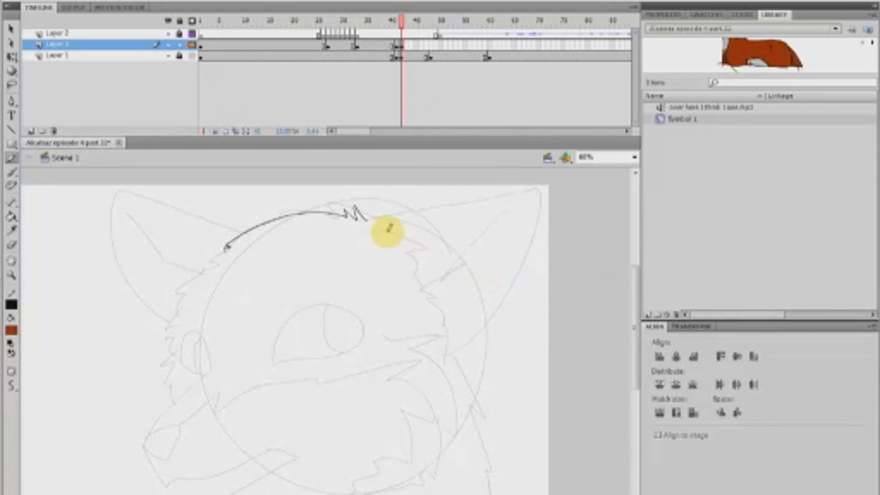
Draw the outline of the near ear and undo the strokes attempted for the far ear
{"action": "mouse_move", "coordinate": [369, 219]}
{"action": "left_mouse_down"}
{"action": "mouse_move", "coordinate": [495, 323]}
{"action": "mouse_move", "coordinate": [453, 357]}
{"action": "left_mouse_up"}
{"action": "mouse_move", "coordinate": [248, 235]}
{"action": "left_mouse_down"}
{"action": "mouse_move", "coordinate": [220, 228]}
{"action": "mouse_move", "coordinate": [168, 324]}
{"action": "mouse_move", "coordinate": [109, 236]}
{"action": "mouse_move", "coordinate": [160, 317]}
{"action": "left_mouse_up"}
{"action": "key", "text": "ctrl+z"}
{"action": "key", "text": "ctrl+z"}
Draw the snout, nose, mouth line and lower jaw, undoing unsatisfactory strokes
{"action": "left_click_drag", "start_coordinate": [636, 300], "coordinate": [636, 313]}
{"action": "left_click_drag", "start_coordinate": [348, 493], "coordinate": [316, 493]}
{"action": "mouse_move", "coordinate": [297, 331]}
{"action": "left_mouse_down"}
{"action": "mouse_move", "coordinate": [235, 407]}
{"action": "mouse_move", "coordinate": [249, 422]}
{"action": "mouse_move", "coordinate": [373, 419]}
{"action": "left_mouse_up"}
{"action": "key", "text": "ctrl+z"}
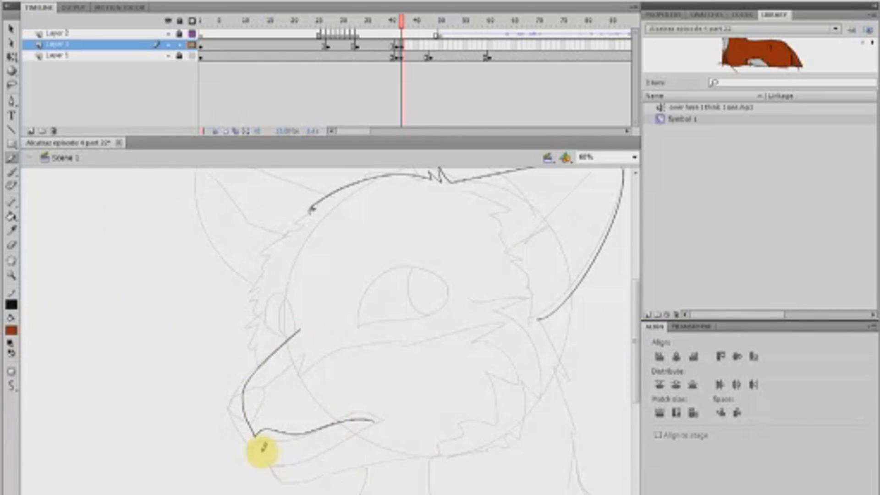
{"action": "mouse_move", "coordinate": [251, 435]}
{"action": "left_mouse_down"}
{"action": "mouse_move", "coordinate": [398, 442]}
{"action": "mouse_move", "coordinate": [422, 432]}
{"action": "mouse_move", "coordinate": [398, 452]}
{"action": "left_mouse_up"}
{"action": "key", "text": "ctrl+z"}
{"action": "key", "text": "ctrl+z"}
{"action": "key", "text": "ctrl+z"}
{"action": "left_click_drag", "start_coordinate": [372, 421], "coordinate": [324, 429]}
{"action": "left_click_drag", "start_coordinate": [259, 366], "coordinate": [243, 389]}
{"action": "left_click_drag", "start_coordinate": [294, 454], "coordinate": [362, 449]}
{"action": "left_click_drag", "start_coordinate": [462, 389], "coordinate": [291, 484]}
Select the muzzle strokes and adjust their size slightly with Free Transform
{"action": "key", "text": "q"}
{"action": "left_click_drag", "start_coordinate": [399, 431], "coordinate": [399, 420]}
{"action": "left_click_drag", "start_coordinate": [515, 274], "coordinate": [235, 494]}
{"action": "left_click_drag", "start_coordinate": [243, 328], "coordinate": [239, 324]}
{"action": "left_click_drag", "start_coordinate": [399, 329], "coordinate": [400, 341]}
{"action": "left_click", "coordinate": [408, 492]}
Reselect the muzzle to refine its shape and position, and delete the stray stroke near the jaw
{"action": "left_click_drag", "start_coordinate": [467, 266], "coordinate": [229, 493]}
{"action": "left_click_drag", "start_coordinate": [83, 202], "coordinate": [392, 490]}
{"action": "left_click_drag", "start_coordinate": [315, 330], "coordinate": [315, 331]}
{"action": "left_click_drag", "start_coordinate": [315, 453], "coordinate": [315, 453]}
{"action": "left_click_drag", "start_coordinate": [316, 330], "coordinate": [315, 339]}
{"action": "left_click_drag", "start_coordinate": [398, 338], "coordinate": [394, 334]}
{"action": "left_click_drag", "start_coordinate": [362, 421], "coordinate": [361, 414]}
{"action": "left_click", "coordinate": [464, 457]}
{"action": "left_click", "coordinate": [394, 440]}
{"action": "key", "text": "Delete"}
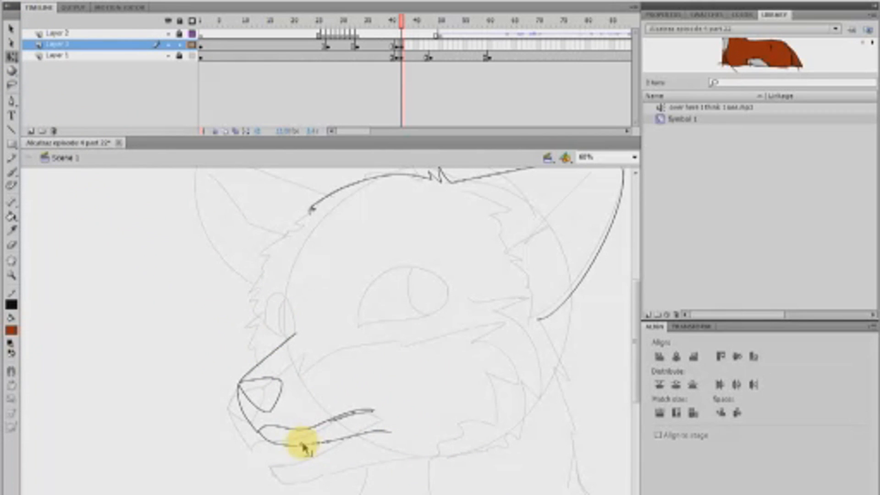
Rotate the muzzle slightly so the mouth corner rises, and shift it a little toward the cheek
{"action": "key", "text": "y"}
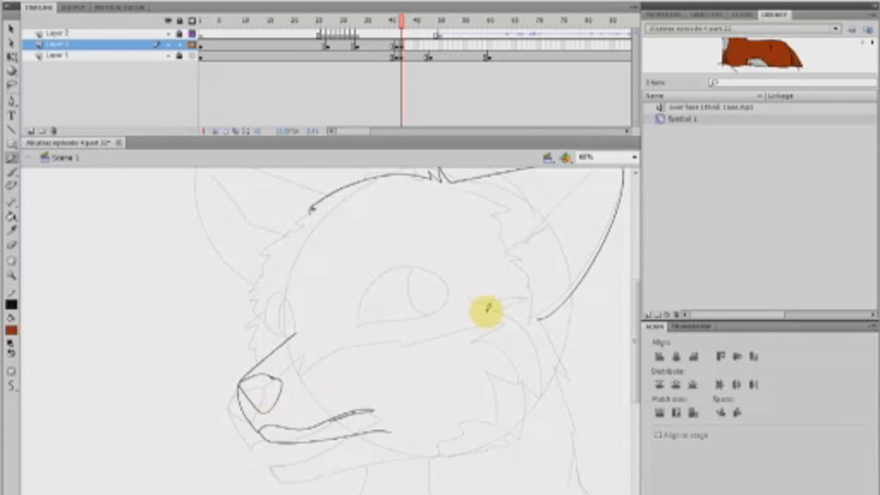
{"action": "key", "text": "q"}
{"action": "double_click", "coordinate": [367, 411]}
{"action": "left_click_drag", "start_coordinate": [392, 332], "coordinate": [397, 329]}
{"action": "left_click_drag", "start_coordinate": [376, 410], "coordinate": [371, 406]}
{"action": "key", "text": "Escape"}
{"action": "double_click", "coordinate": [369, 406]}
{"action": "left_click_drag", "start_coordinate": [398, 321], "coordinate": [389, 311]}
{"action": "left_click_drag", "start_coordinate": [368, 398], "coordinate": [378, 399]}
{"action": "left_click", "coordinate": [571, 410]}
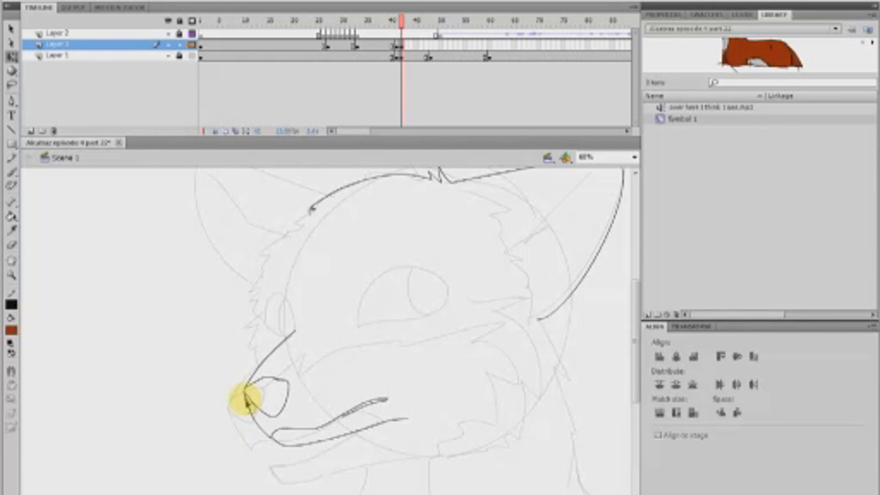
Draw the near eye with its lower lid and rounded upper lid, and add the brow line above it
{"action": "key", "text": "y"}
{"action": "left_click_drag", "start_coordinate": [354, 316], "coordinate": [448, 304]}
{"action": "key", "text": "ctrl+z"}
{"action": "key", "text": "ctrl+z"}
{"action": "mouse_move", "coordinate": [356, 327]}
{"action": "left_mouse_down"}
{"action": "mouse_move", "coordinate": [359, 298]}
{"action": "mouse_move", "coordinate": [454, 303]}
{"action": "left_mouse_up"}
{"action": "left_click_drag", "start_coordinate": [356, 327], "coordinate": [454, 302]}
{"action": "left_click_drag", "start_coordinate": [429, 254], "coordinate": [342, 253]}
Draw the far eye outline at the top of the snout, undoing the unwanted strokes
{"action": "mouse_move", "coordinate": [473, 299]}
{"action": "left_mouse_down"}
{"action": "mouse_move", "coordinate": [513, 326]}
{"action": "mouse_move", "coordinate": [447, 435]}
{"action": "left_mouse_up"}
{"action": "key", "text": "ctrl+z"}
{"action": "mouse_move", "coordinate": [266, 314]}
{"action": "left_mouse_down"}
{"action": "mouse_move", "coordinate": [295, 330]}
{"action": "mouse_move", "coordinate": [265, 314]}
{"action": "left_mouse_up"}
{"action": "key", "text": "ctrl+z"}
{"action": "key", "text": "ctrl+z"}
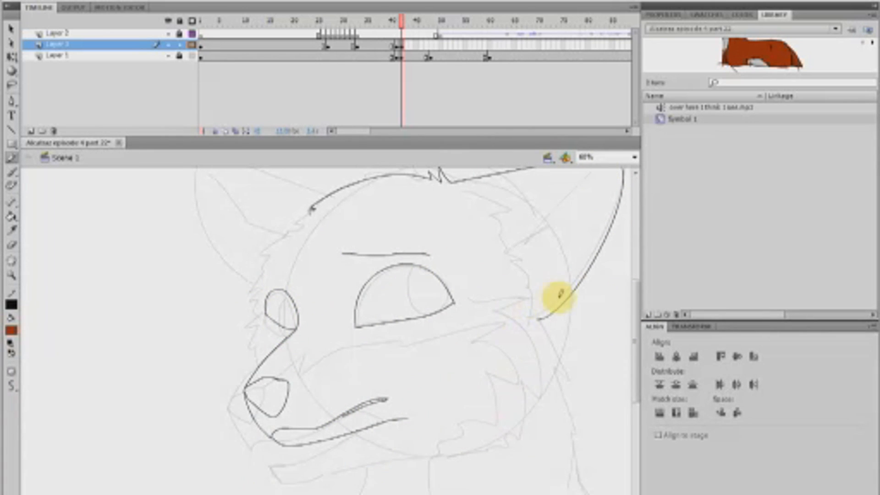
Draw the outline of the far ear over the sketch
{"action": "scroll", "coordinate": [628, 310], "scroll_direction": "up", "scroll_amount": 2}
{"action": "mouse_move", "coordinate": [321, 224]}
{"action": "left_mouse_down"}
{"action": "mouse_move", "coordinate": [197, 204]}
{"action": "mouse_move", "coordinate": [325, 219]}
{"action": "mouse_move", "coordinate": [200, 187]}
{"action": "mouse_move", "coordinate": [253, 310]}
{"action": "left_mouse_up"}
{"action": "left_click_drag", "start_coordinate": [634, 288], "coordinate": [634, 299]}
Lasso the muzzle, cut it and paste it in place into a blank keyframe on a new layer
{"action": "key", "text": "l"}
{"action": "left_click_drag", "start_coordinate": [454, 419], "coordinate": [439, 419]}
{"action": "right_click", "coordinate": [350, 411]}
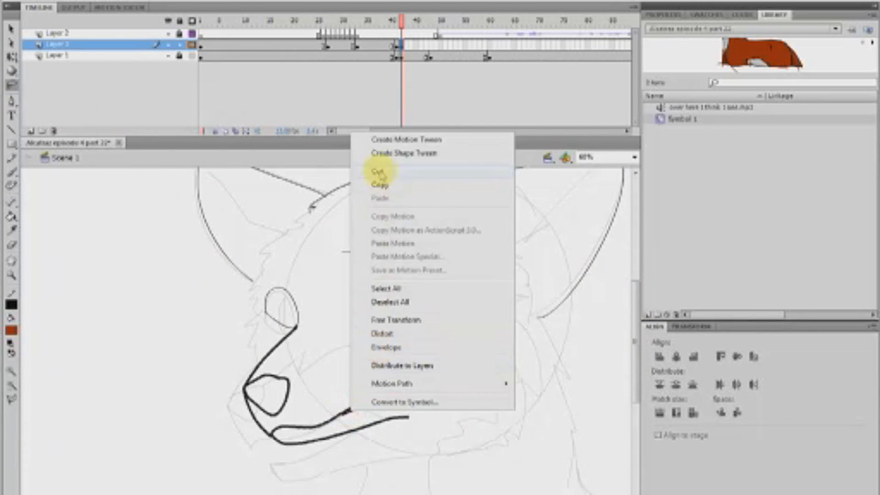
{"action": "left_click", "coordinate": [380, 172]}
{"action": "left_click", "coordinate": [30, 131]}
{"action": "right_click", "coordinate": [402, 47]}
{"action": "left_click", "coordinate": [431, 145]}
{"action": "right_click", "coordinate": [377, 175]}
{"action": "left_click", "coordinate": [422, 224]}
Lock the muzzle layer and draw the jagged fur along the far side of the face on Layer 3
{"action": "key", "text": "y"}
{"action": "left_click", "coordinate": [401, 57]}
{"action": "left_click", "coordinate": [180, 45]}
{"action": "left_click", "coordinate": [374, 190]}
{"action": "left_click_drag", "start_coordinate": [254, 281], "coordinate": [265, 296]}
{"action": "left_click_drag", "start_coordinate": [261, 296], "coordinate": [257, 365]}
{"action": "key", "text": "ctrl+z"}
{"action": "mouse_move", "coordinate": [256, 288]}
{"action": "left_mouse_down"}
{"action": "mouse_move", "coordinate": [246, 344]}
{"action": "mouse_move", "coordinate": [257, 360]}
{"action": "left_mouse_up"}
Draw the cheek fur behind the jaw and the lines of the neck and back
{"action": "mouse_move", "coordinate": [474, 296]}
{"action": "left_mouse_down"}
{"action": "mouse_move", "coordinate": [518, 361]}
{"action": "mouse_move", "coordinate": [454, 421]}
{"action": "left_mouse_up"}
{"action": "scroll", "coordinate": [634, 309], "scroll_direction": "down", "scroll_amount": 3}
{"action": "mouse_move", "coordinate": [259, 312]}
{"action": "left_mouse_down"}
{"action": "mouse_move", "coordinate": [348, 464]}
{"action": "mouse_move", "coordinate": [342, 494]}
{"action": "left_mouse_up"}
{"action": "scroll", "coordinate": [326, 492], "scroll_direction": "right", "scroll_amount": 3}
{"action": "mouse_move", "coordinate": [475, 273]}
{"action": "left_mouse_down"}
{"action": "mouse_move", "coordinate": [503, 341]}
{"action": "mouse_move", "coordinate": [496, 456]}
{"action": "mouse_move", "coordinate": [621, 490]}
{"action": "left_mouse_up"}
Turn on onion skinning, hide the rough sketch on Layer 1 and undo the unwanted strokes
{"action": "left_click", "coordinate": [214, 131]}
{"action": "left_click", "coordinate": [172, 67]}
{"action": "key", "text": "ctrl+z"}
{"action": "key", "text": "ctrl+z"}
{"action": "left_click", "coordinate": [172, 67]}
{"action": "left_click", "coordinate": [172, 67]}
{"action": "left_click", "coordinate": [168, 67]}
{"action": "mouse_move", "coordinate": [506, 395]}
{"action": "left_mouse_down"}
{"action": "mouse_move", "coordinate": [610, 485]}
{"action": "mouse_move", "coordinate": [512, 416]}
{"action": "mouse_move", "coordinate": [591, 474]}
{"action": "left_mouse_up"}
{"action": "key", "text": "ctrl+z"}
Draw the near ear's inner line and the jagged fur edge running down the head at its base
{"action": "mouse_move", "coordinate": [635, 360]}
{"action": "left_mouse_down"}
{"action": "mouse_move", "coordinate": [635, 342]}
{"action": "mouse_move", "coordinate": [635, 356]}
{"action": "left_mouse_up"}
{"action": "left_click_drag", "start_coordinate": [643, 313], "coordinate": [640, 300]}
{"action": "mouse_move", "coordinate": [436, 267]}
{"action": "left_mouse_down"}
{"action": "mouse_move", "coordinate": [474, 249]}
{"action": "mouse_move", "coordinate": [552, 176]}
{"action": "mouse_move", "coordinate": [513, 282]}
{"action": "left_mouse_up"}
{"action": "key", "text": "ctrl+z"}
{"action": "mouse_move", "coordinate": [560, 200]}
{"action": "left_mouse_down"}
{"action": "mouse_move", "coordinate": [528, 261]}
{"action": "mouse_move", "coordinate": [462, 307]}
{"action": "left_mouse_up"}
{"action": "left_click_drag", "start_coordinate": [465, 309], "coordinate": [475, 329]}
{"action": "left_click_drag", "start_coordinate": [388, 193], "coordinate": [435, 267]}
{"action": "left_click_drag", "start_coordinate": [436, 267], "coordinate": [463, 307]}
Draw the far ear's inner line and the jagged fur between that ear and the far eye
{"action": "left_click_drag", "start_coordinate": [141, 173], "coordinate": [200, 257]}
{"action": "mouse_move", "coordinate": [248, 219]}
{"action": "left_mouse_down"}
{"action": "mouse_move", "coordinate": [187, 268]}
{"action": "mouse_move", "coordinate": [194, 297]}
{"action": "left_mouse_up"}
{"action": "key", "text": "ctrl+z"}
{"action": "mouse_move", "coordinate": [207, 259]}
{"action": "left_mouse_down"}
{"action": "mouse_move", "coordinate": [194, 267]}
{"action": "mouse_move", "coordinate": [194, 297]}
{"action": "left_mouse_up"}
{"action": "key", "text": "ctrl+z"}
{"action": "left_click_drag", "start_coordinate": [206, 260], "coordinate": [199, 295]}
Draw the front neck lines and close off the bottom of the neck and shoulder
{"action": "left_click_drag", "start_coordinate": [635, 295], "coordinate": [621, 309]}
{"action": "mouse_move", "coordinate": [213, 302]}
{"action": "left_mouse_down"}
{"action": "mouse_move", "coordinate": [428, 291]}
{"action": "mouse_move", "coordinate": [387, 494]}
{"action": "left_mouse_up"}
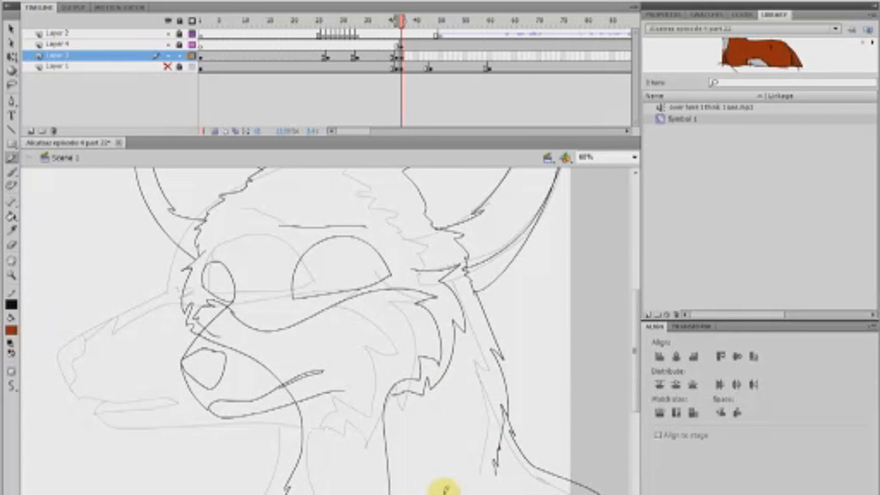
{"action": "scroll", "coordinate": [393, 444], "scroll_direction": "down", "scroll_amount": 2}
{"action": "left_click_drag", "start_coordinate": [393, 442], "coordinate": [386, 384]}
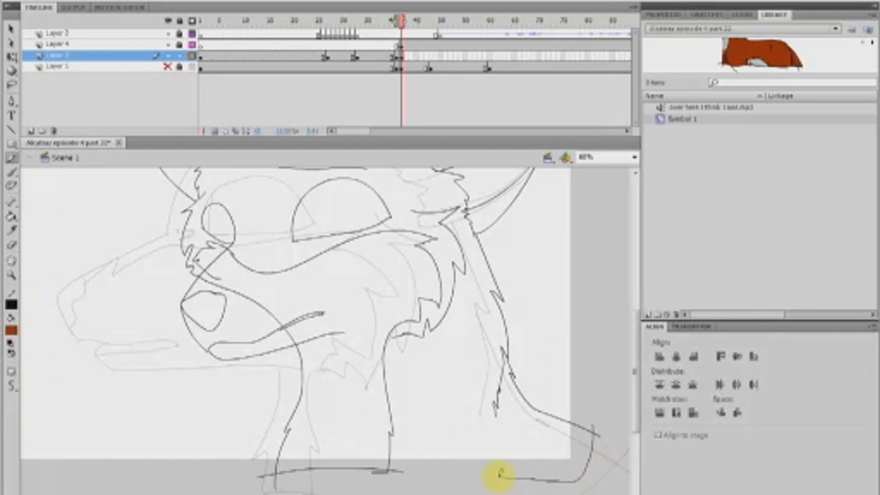
{"action": "left_click_drag", "start_coordinate": [499, 477], "coordinate": [348, 468]}
Insert three frames between the profile drawing and the turned-head keyframe, and save the file
{"action": "left_click_drag", "start_coordinate": [635, 340], "coordinate": [635, 309]}
{"action": "left_click", "coordinate": [396, 57]}
{"action": "left_click", "coordinate": [11, 275]}
{"action": "left_click", "coordinate": [342, 321]}
{"action": "left_click_drag", "start_coordinate": [231, 209], "coordinate": [526, 494]}
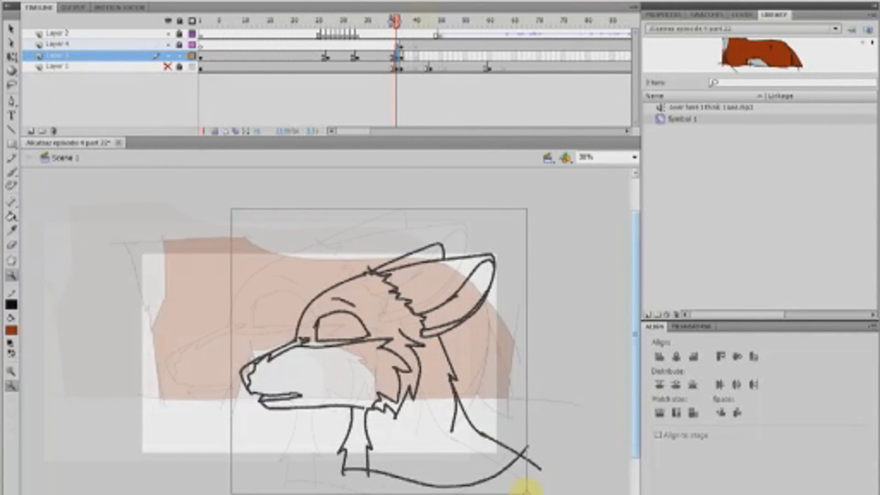
{"action": "key", "text": "F5"}
{"action": "key", "text": "F5"}
{"action": "key", "text": "F5"}
{"action": "left_click", "coordinate": [396, 45]}
{"action": "key", "text": "ctrl+s"}
Turn off onion skinning, lock the drawing layers and scrub from the profile frame to the turned head
{"action": "left_click", "coordinate": [215, 131]}
{"action": "left_click", "coordinate": [179, 45]}
{"action": "left_click", "coordinate": [180, 56]}
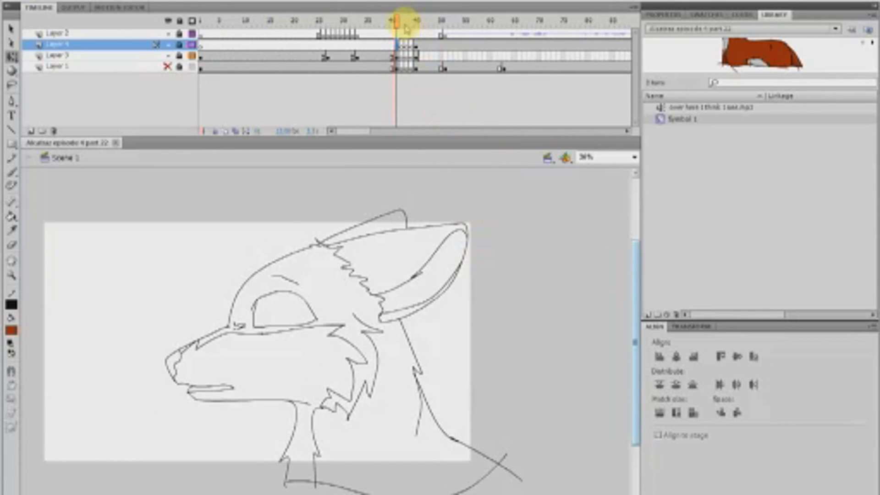
{"action": "left_click_drag", "start_coordinate": [396, 21], "coordinate": [416, 21]}
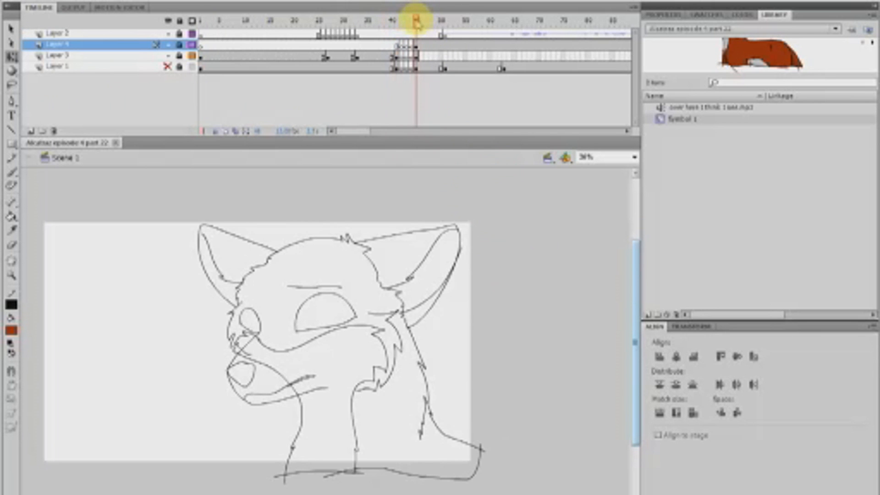
Select the turned head's strokes on Layer 3 and Layer 4 to check which parts each layer holds
{"action": "left_click", "coordinate": [420, 67]}
{"action": "left_click", "coordinate": [417, 55]}
{"action": "key", "text": "v"}
{"action": "left_click", "coordinate": [460, 257]}
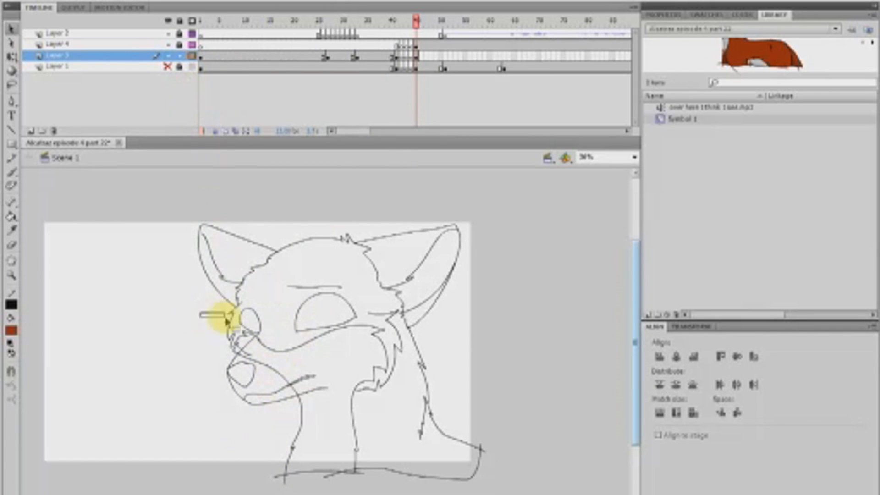
{"action": "left_click_drag", "start_coordinate": [201, 302], "coordinate": [372, 458]}
{"action": "left_click", "coordinate": [256, 434]}
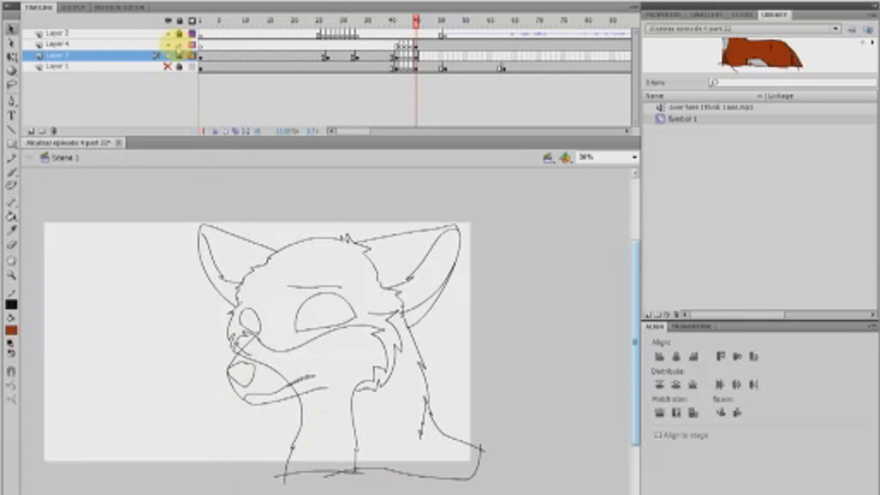
{"action": "key", "text": "ctrl+a"}
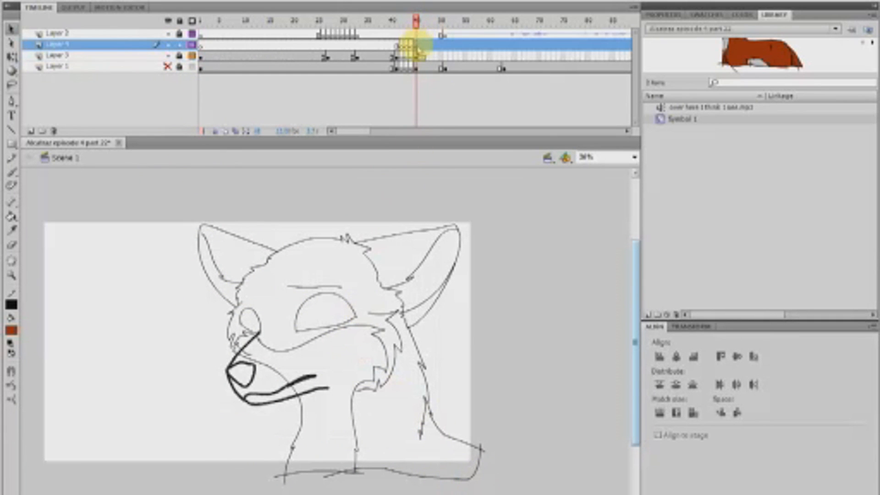
{"action": "left_click", "coordinate": [345, 413]}
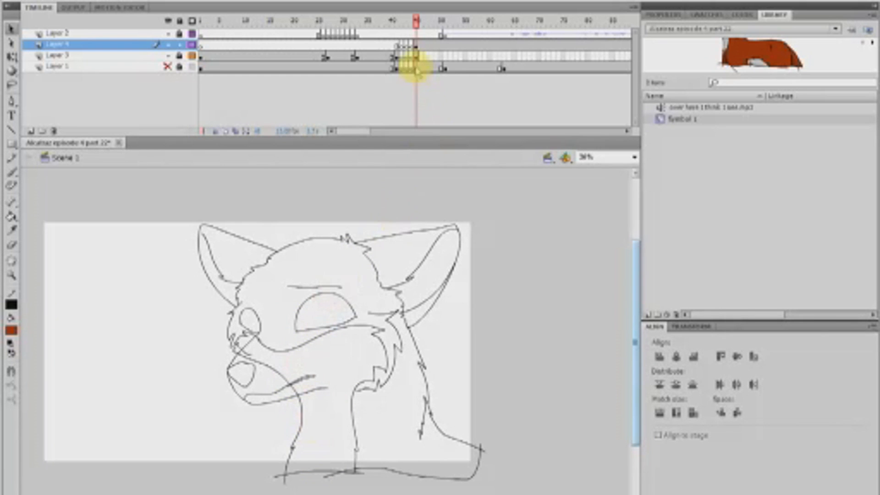
Unlock Layer 3 and erase the neck line where it crosses the muzzle
{"action": "left_click", "coordinate": [179, 55]}
{"action": "left_click", "coordinate": [416, 55]}
{"action": "left_click_drag", "start_coordinate": [102, 281], "coordinate": [87, 329]}
{"action": "left_click", "coordinate": [11, 244]}
{"action": "left_click_drag", "start_coordinate": [247, 358], "coordinate": [306, 413]}
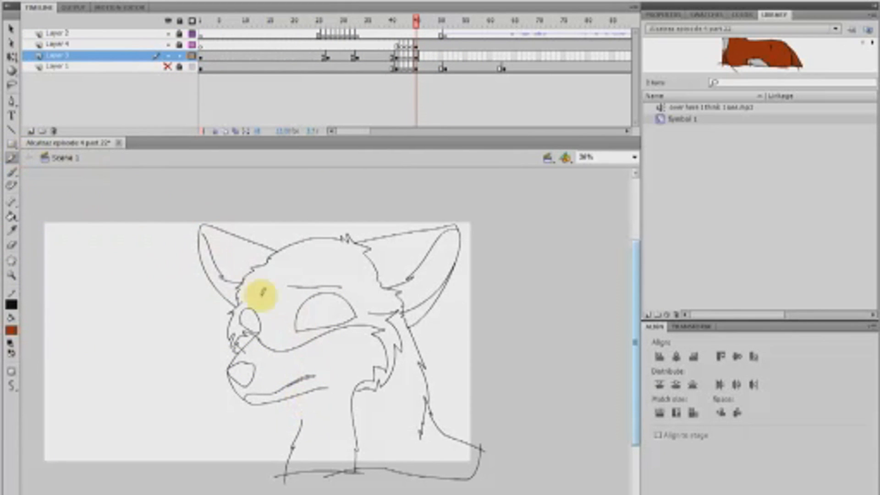
Redraw the neck line behind the muzzle on Layer 3 and scale the Layer 4 muzzle down slightly toward its upper corner
{"action": "mouse_move", "coordinate": [250, 364]}
{"action": "left_mouse_down"}
{"action": "mouse_move", "coordinate": [294, 394]}
{"action": "mouse_move", "coordinate": [243, 359]}
{"action": "mouse_move", "coordinate": [281, 378]}
{"action": "left_mouse_up"}
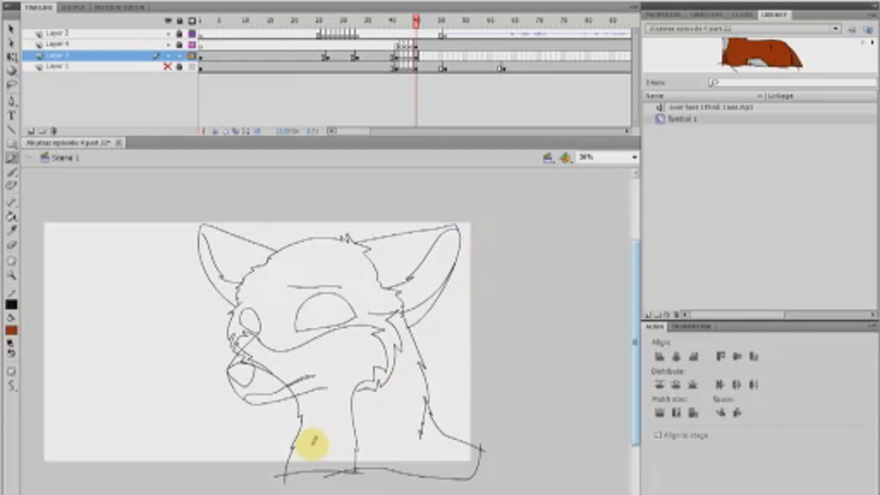
{"action": "left_click", "coordinate": [417, 46]}
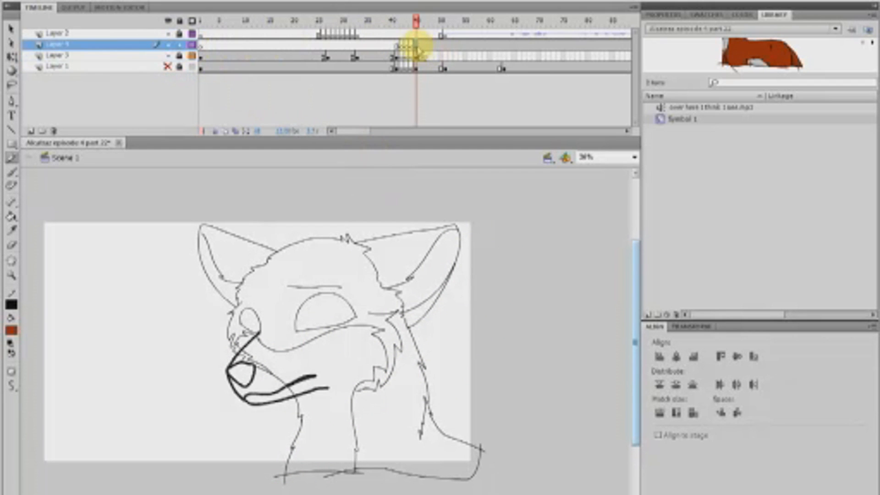
{"action": "key", "text": "q"}
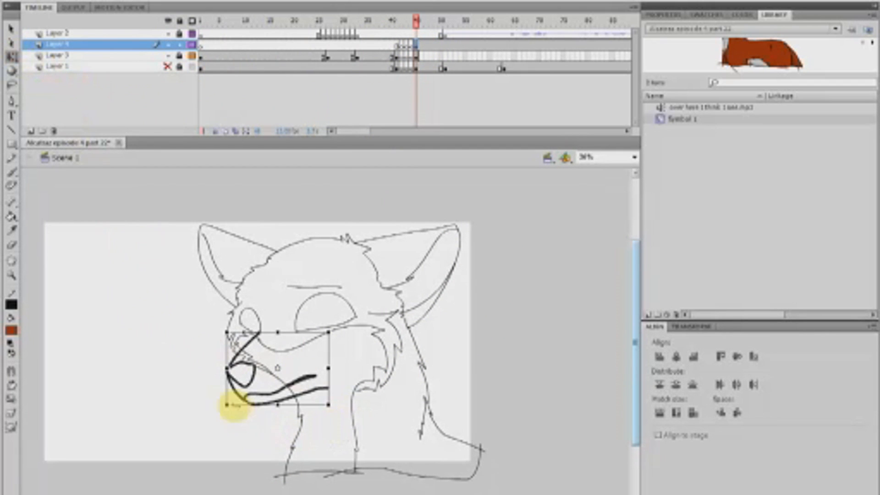
{"action": "left_click_drag", "start_coordinate": [227, 400], "coordinate": [226, 398]}
{"action": "key", "text": "ctrl+z"}
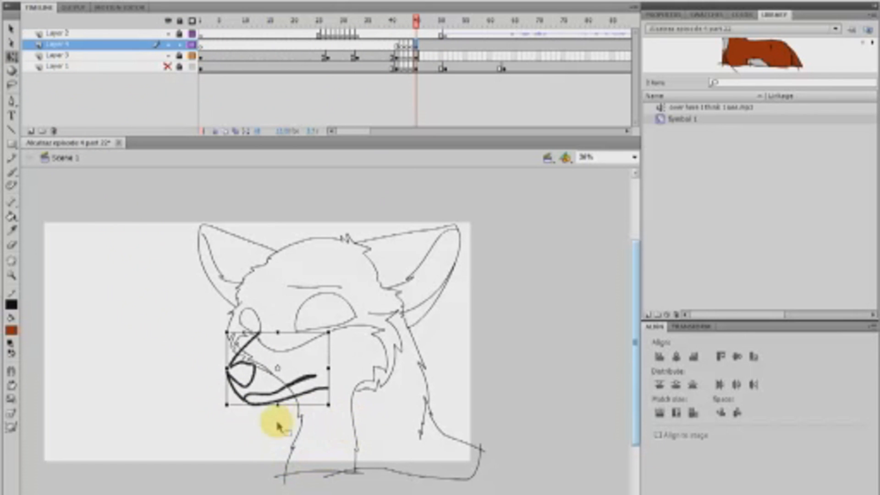
{"action": "left_click_drag", "start_coordinate": [227, 405], "coordinate": [230, 397]}
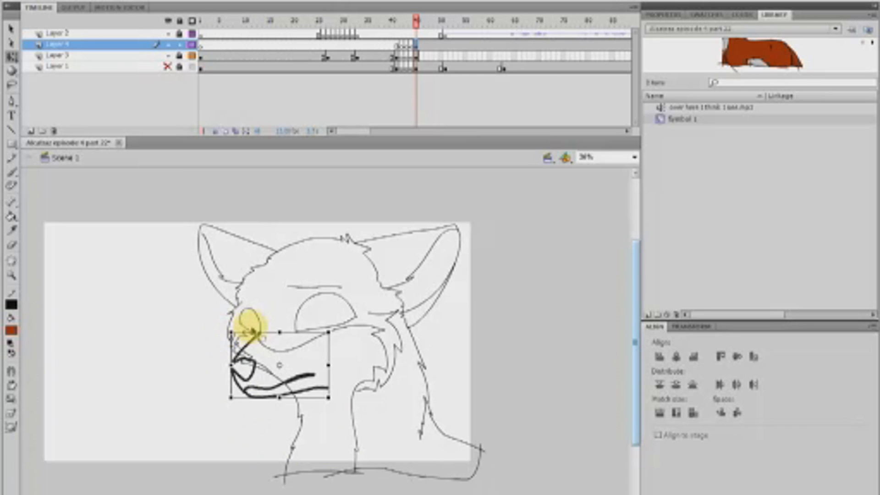
{"action": "left_click", "coordinate": [515, 338]}
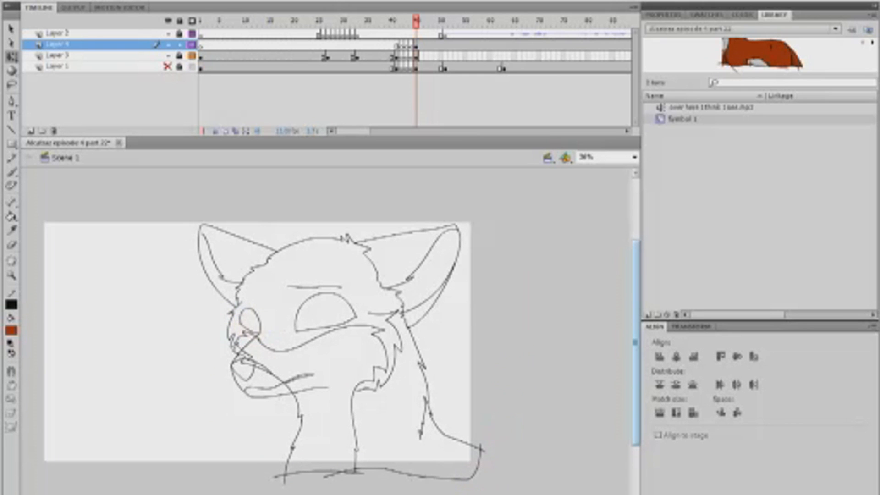
Compare the turned head with the profile frame, then lock Layer 4 and draw a short brow above the far eye on Layer 3
{"action": "mouse_move", "coordinate": [416, 19]}
{"action": "left_mouse_down"}
{"action": "mouse_move", "coordinate": [390, 19]}
{"action": "mouse_move", "coordinate": [396, 28]}
{"action": "left_mouse_up"}
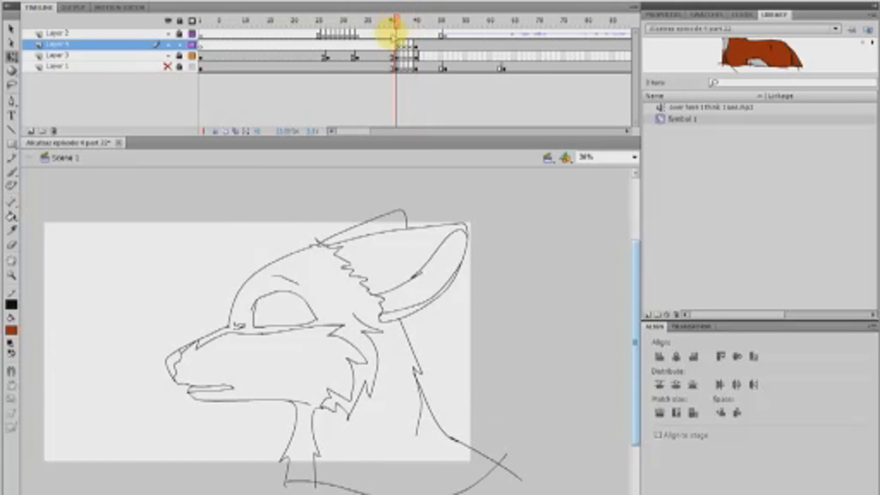
{"action": "mouse_move", "coordinate": [396, 19]}
{"action": "left_mouse_down"}
{"action": "mouse_move", "coordinate": [422, 21]}
{"action": "mouse_move", "coordinate": [390, 21]}
{"action": "mouse_move", "coordinate": [417, 21]}
{"action": "mouse_move", "coordinate": [398, 40]}
{"action": "mouse_move", "coordinate": [406, 29]}
{"action": "mouse_move", "coordinate": [415, 41]}
{"action": "left_mouse_up"}
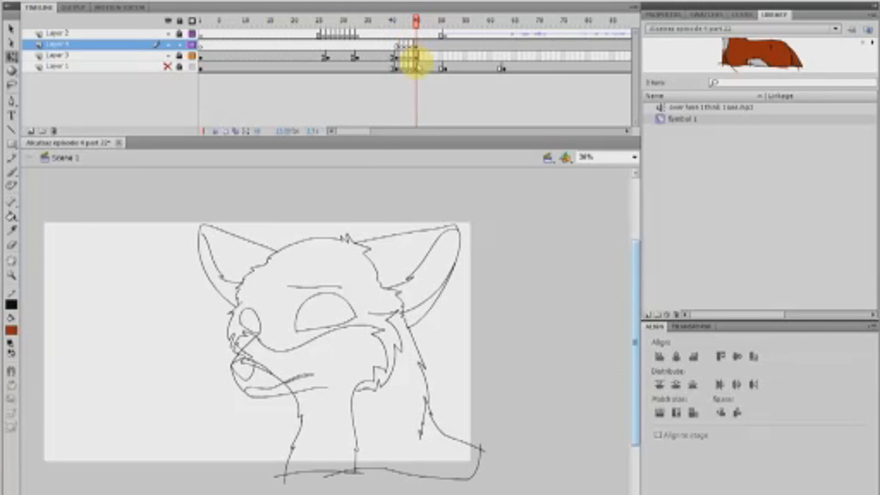
{"action": "left_click", "coordinate": [179, 45]}
{"action": "left_click", "coordinate": [179, 55]}
{"action": "left_click", "coordinate": [416, 55]}
{"action": "left_click", "coordinate": [66, 263]}
{"action": "left_click", "coordinate": [12, 158]}
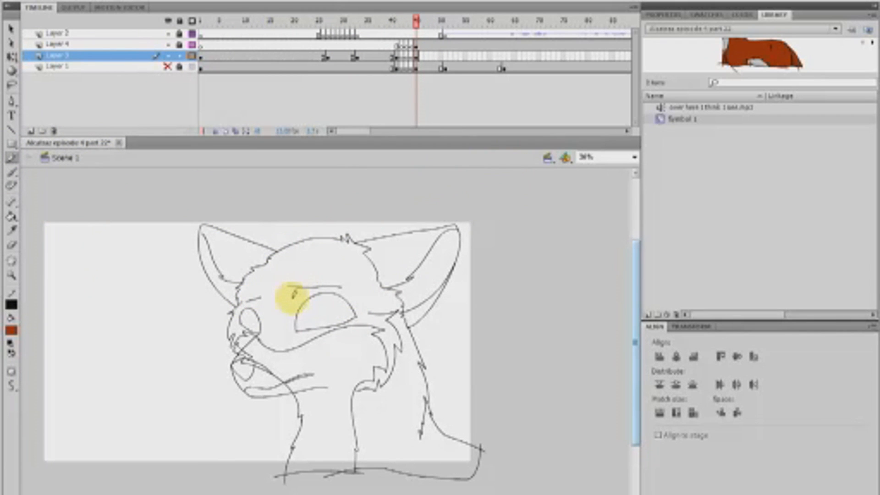
Insert seven frames on Layers 1, 3 and 4 after the profile drawing to lengthen the hold before the turned head
{"action": "mouse_move", "coordinate": [417, 18]}
{"action": "left_mouse_down"}
{"action": "mouse_move", "coordinate": [394, 20]}
{"action": "mouse_move", "coordinate": [416, 21]}
{"action": "mouse_move", "coordinate": [396, 23]}
{"action": "mouse_move", "coordinate": [396, 67]}
{"action": "left_mouse_up"}
{"action": "right_click", "coordinate": [397, 67]}
{"action": "left_click", "coordinate": [442, 117]}
{"action": "right_click", "coordinate": [398, 64]}
{"action": "left_click", "coordinate": [436, 124]}
{"action": "left_click", "coordinate": [398, 46]}
{"action": "right_click", "coordinate": [399, 48]}
{"action": "left_click", "coordinate": [438, 105]}
{"action": "mouse_move", "coordinate": [416, 25]}
{"action": "left_mouse_down"}
{"action": "mouse_move", "coordinate": [403, 29]}
{"action": "mouse_move", "coordinate": [426, 29]}
{"action": "mouse_move", "coordinate": [401, 36]}
{"action": "left_mouse_up"}
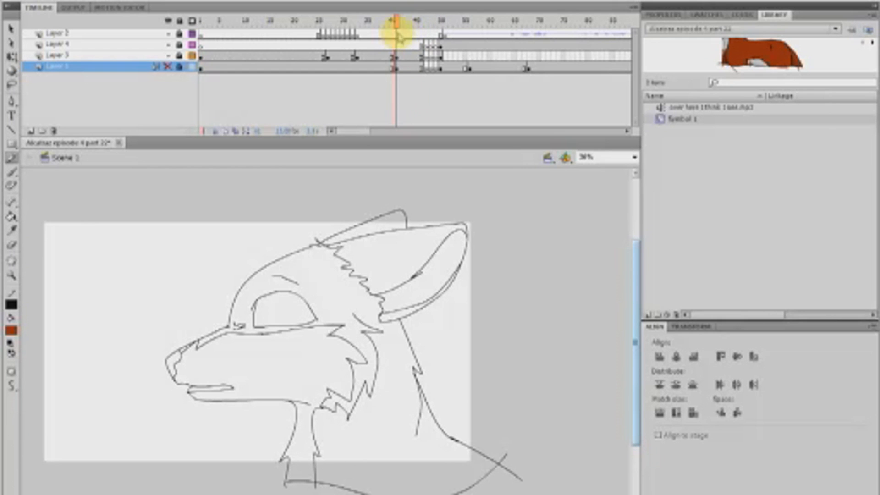
{"action": "right_click", "coordinate": [400, 58]}
{"action": "left_click", "coordinate": [434, 110]}
{"action": "right_click", "coordinate": [402, 63]}
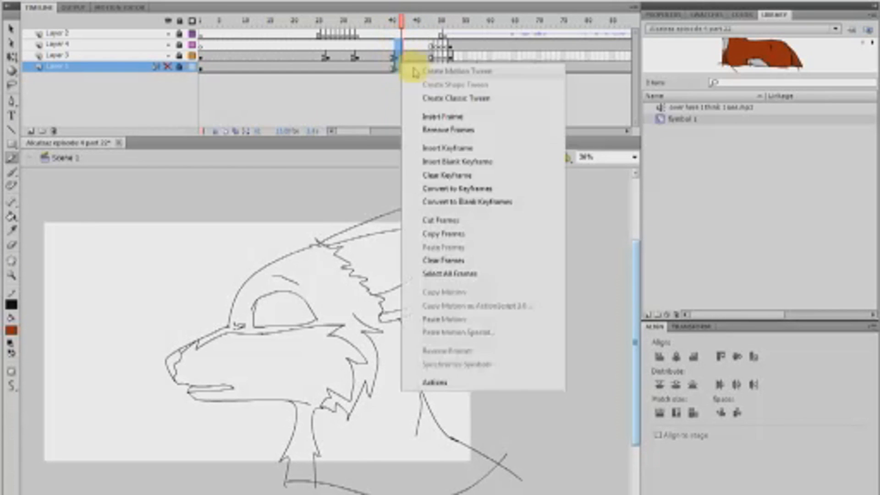
{"action": "left_click", "coordinate": [430, 99]}
{"action": "key", "text": "ctrl+z"}
Insert two more frames into the profile hold on Layers 1, 3 and 4 and play back the timing
{"action": "right_click", "coordinate": [403, 59]}
{"action": "left_click", "coordinate": [435, 111]}
{"action": "key", "text": "Return"}
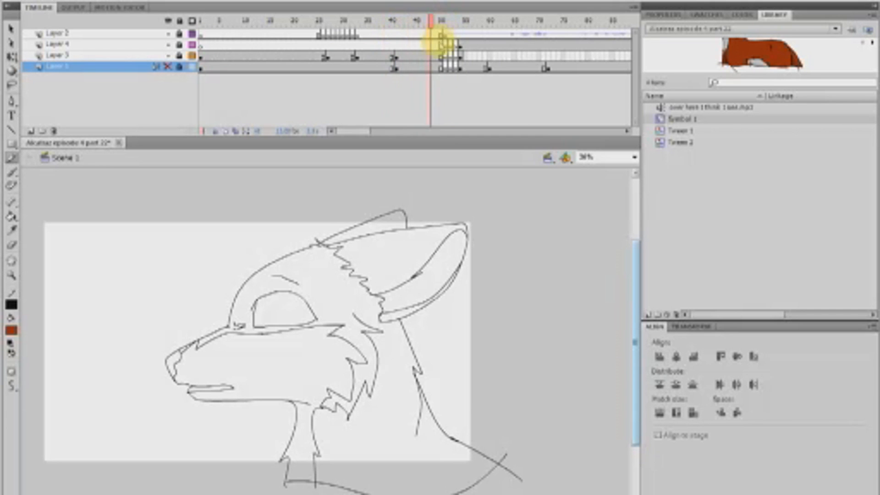
{"action": "left_click", "coordinate": [450, 56]}
Insert five frames on Layer 2 ahead of its audio keyframe and mute the timeline sounds
{"action": "mouse_move", "coordinate": [461, 22]}
{"action": "left_mouse_down"}
{"action": "mouse_move", "coordinate": [435, 21]}
{"action": "mouse_move", "coordinate": [510, 53]}
{"action": "mouse_move", "coordinate": [489, 63]}
{"action": "mouse_move", "coordinate": [500, 54]}
{"action": "mouse_move", "coordinate": [447, 56]}
{"action": "mouse_move", "coordinate": [466, 20]}
{"action": "mouse_move", "coordinate": [444, 39]}
{"action": "mouse_move", "coordinate": [425, 43]}
{"action": "mouse_move", "coordinate": [422, 36]}
{"action": "left_mouse_up"}
{"action": "right_click", "coordinate": [423, 35]}
{"action": "left_click", "coordinate": [464, 88]}
{"action": "right_click", "coordinate": [481, 36]}
{"action": "left_click", "coordinate": [257, 2]}
{"action": "left_click", "coordinate": [257, 2]}
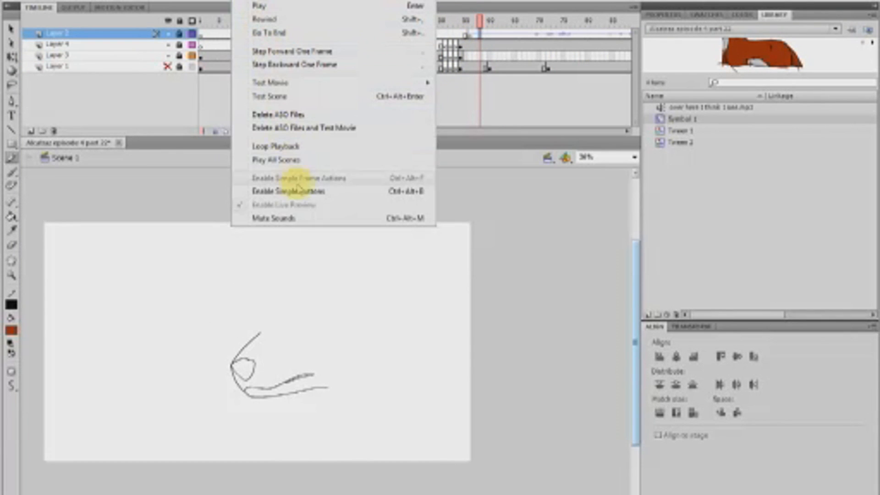
{"action": "left_click", "coordinate": [300, 228]}
{"action": "mouse_move", "coordinate": [479, 20]}
{"action": "left_mouse_down"}
{"action": "mouse_move", "coordinate": [444, 20]}
{"action": "mouse_move", "coordinate": [463, 25]}
{"action": "mouse_move", "coordinate": [457, 33]}
{"action": "left_mouse_up"}
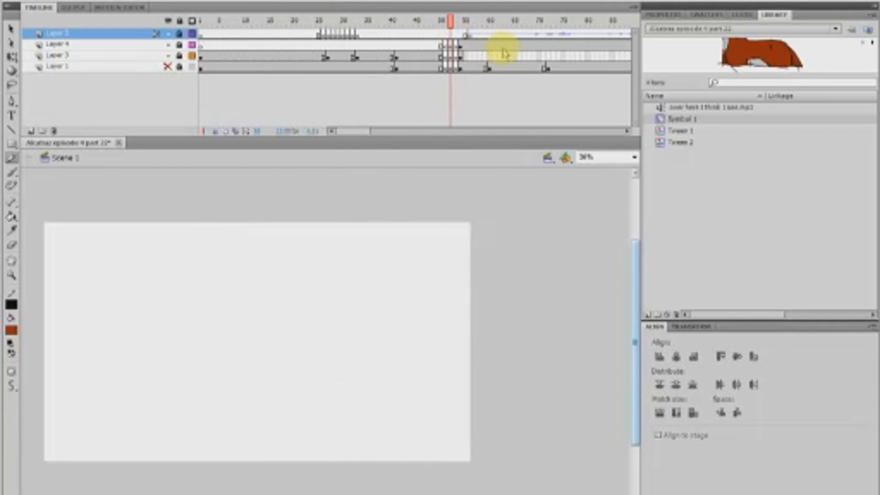
Extend the turned head on Layer 3 to about frame 60 and end Layer 4 there with a blank keyframe, removing its trailing frames
{"action": "left_click", "coordinate": [487, 55]}
{"action": "right_click", "coordinate": [487, 55]}
{"action": "left_click", "coordinate": [490, 45]}
{"action": "right_click", "coordinate": [489, 45]}
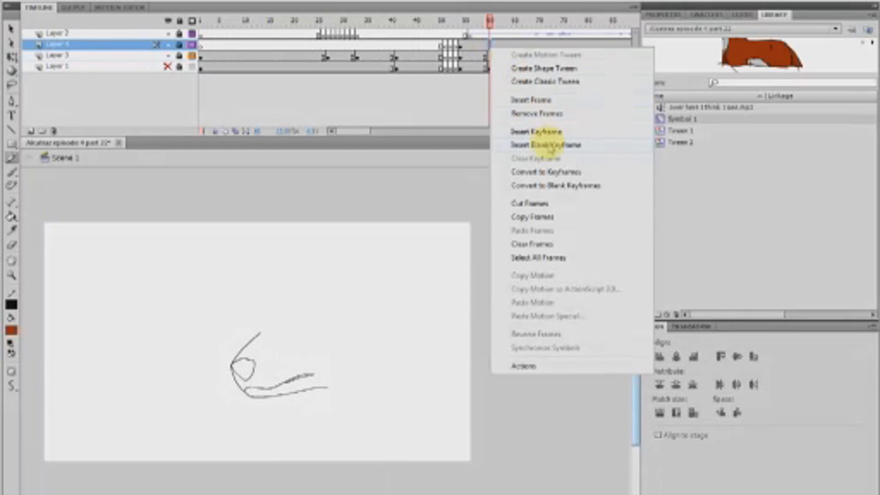
{"action": "left_click", "coordinate": [551, 146]}
{"action": "right_click", "coordinate": [500, 44]}
{"action": "left_click", "coordinate": [550, 110]}
{"action": "left_click", "coordinate": [463, 45]}
{"action": "left_click", "coordinate": [422, 52]}
{"action": "left_click", "coordinate": [437, 23]}
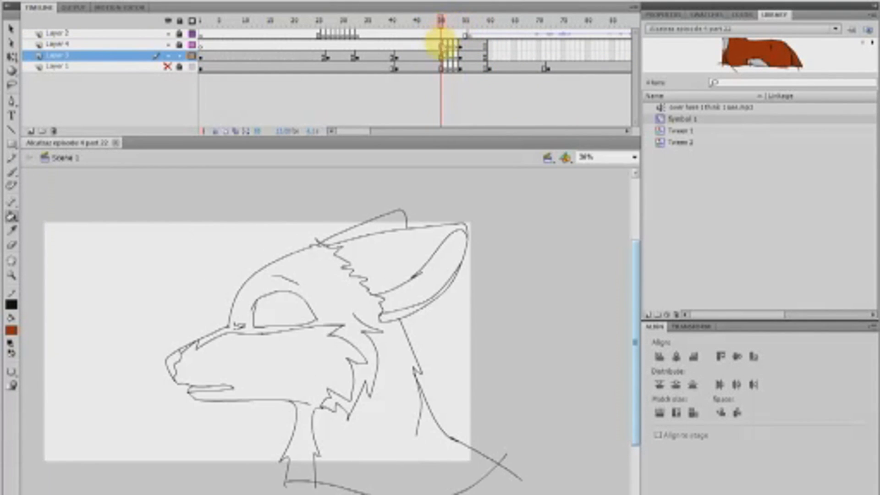
Sample the dark brown leg shadow from the coloured body drawing as both the fill and stroke colour
{"action": "left_click", "coordinate": [384, 44]}
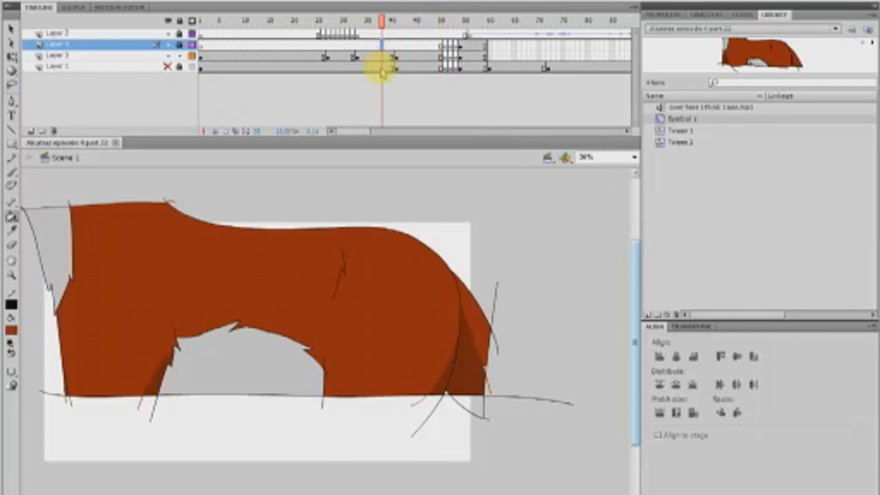
{"action": "left_click", "coordinate": [12, 158]}
{"action": "left_click", "coordinate": [12, 330]}
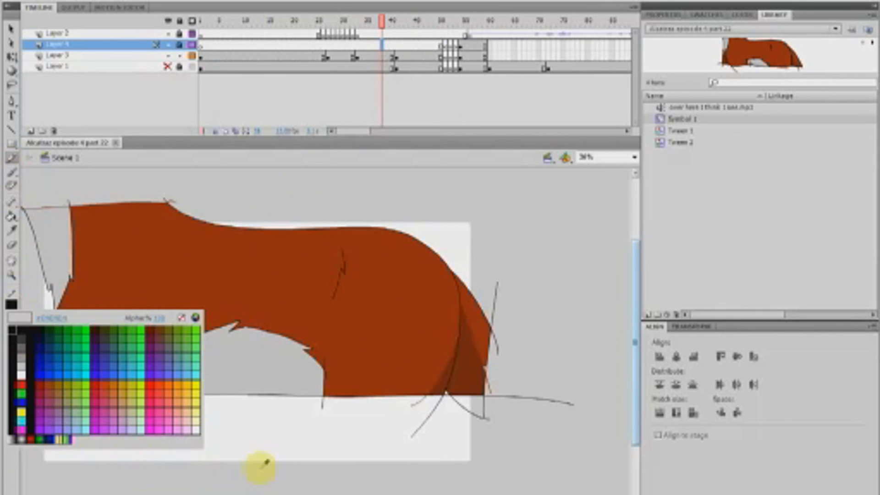
{"action": "left_click", "coordinate": [462, 364]}
{"action": "left_click", "coordinate": [11, 305]}
{"action": "left_click", "coordinate": [37, 298]}
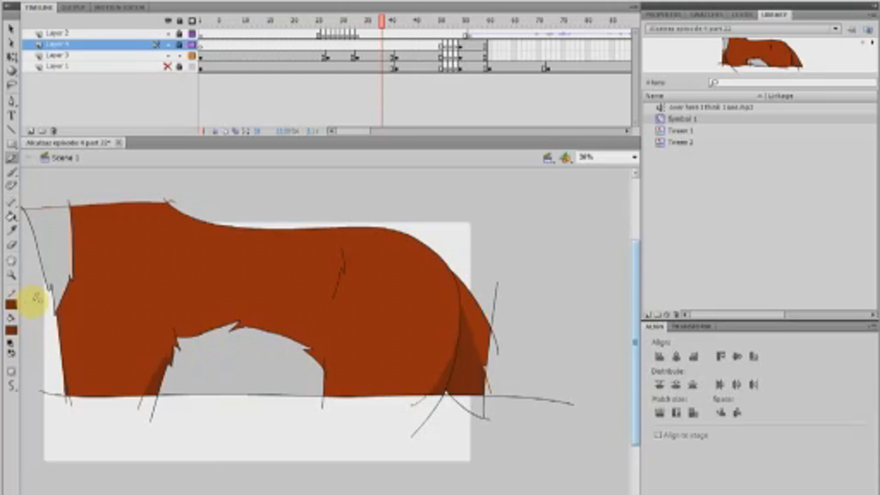
Outline a jagged shadow beneath the cheek fur of the profile head on Layer 3 with the dark brown stroke
{"action": "left_click", "coordinate": [415, 57]}
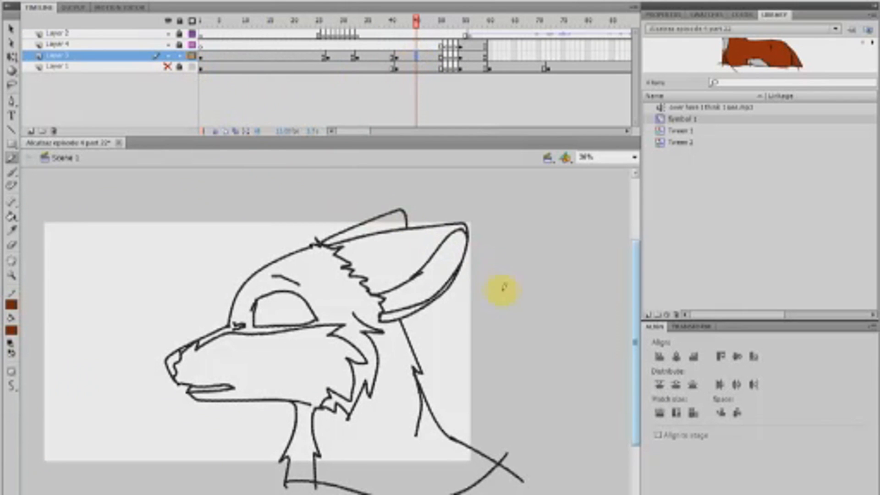
{"action": "left_click", "coordinate": [524, 373], "text": "ctrl"}
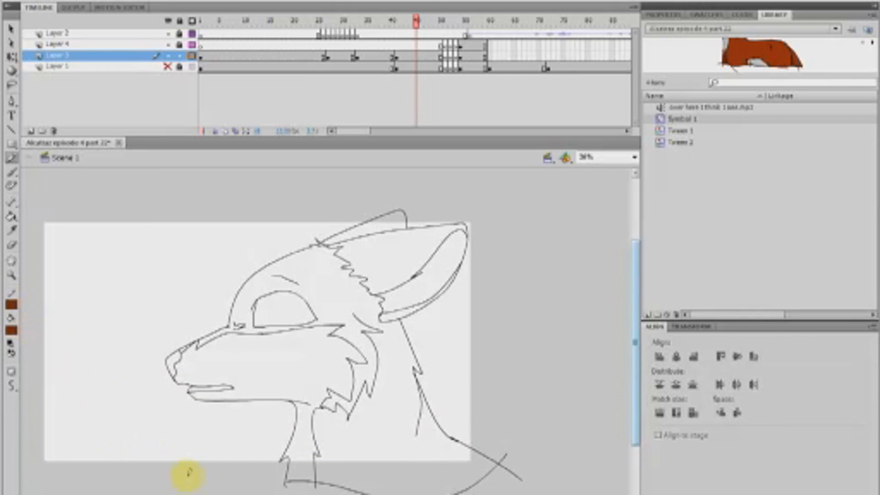
{"action": "mouse_move", "coordinate": [374, 334]}
{"action": "left_mouse_down"}
{"action": "mouse_move", "coordinate": [383, 360]}
{"action": "mouse_move", "coordinate": [365, 412]}
{"action": "mouse_move", "coordinate": [348, 429]}
{"action": "mouse_move", "coordinate": [334, 416]}
{"action": "left_mouse_up"}
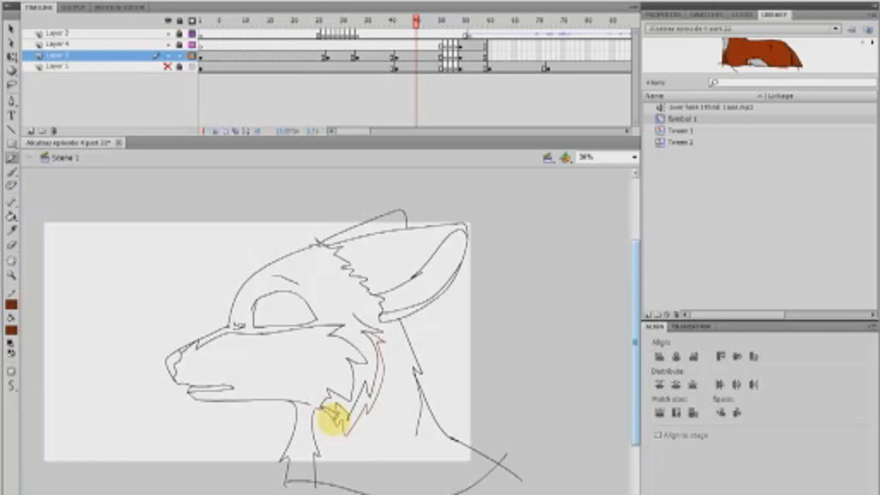
{"action": "key", "text": "ctrl+z"}
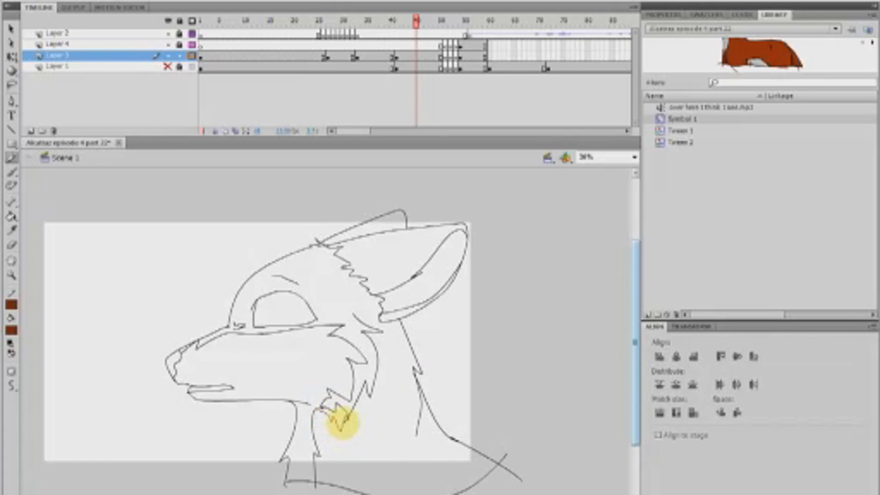
{"action": "mouse_move", "coordinate": [319, 411]}
{"action": "left_mouse_down"}
{"action": "mouse_move", "coordinate": [341, 434]}
{"action": "mouse_move", "coordinate": [356, 412]}
{"action": "left_mouse_up"}
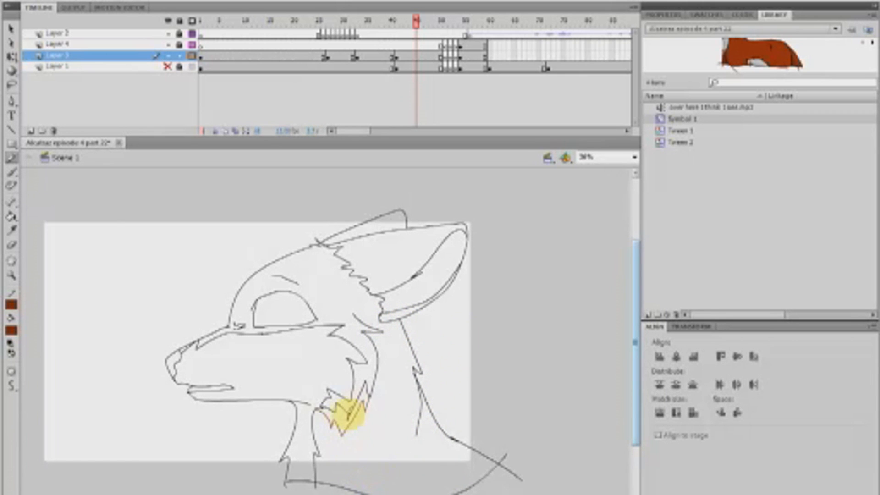
Fill the sections of the jagged cheek shadow with dark brown using the Paint Bucket
{"action": "left_click", "coordinate": [11, 216]}
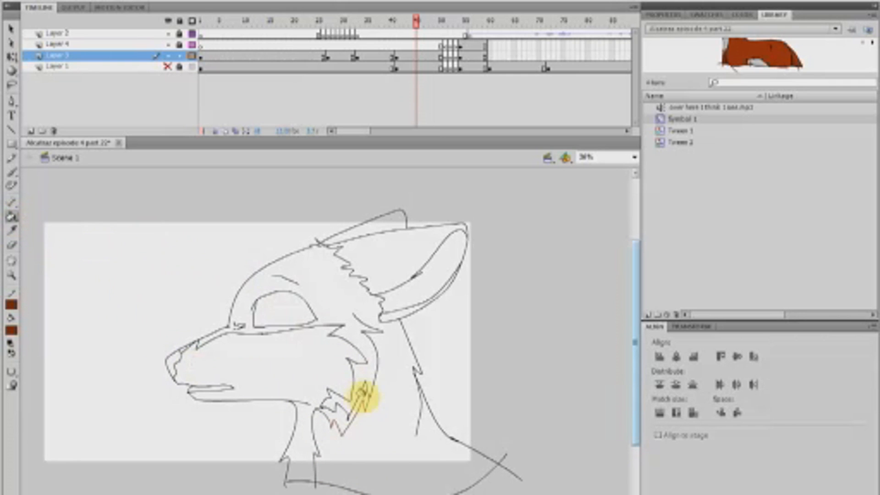
{"action": "left_click", "coordinate": [361, 398]}
{"action": "left_click", "coordinate": [342, 422]}
{"action": "left_click", "coordinate": [318, 407]}
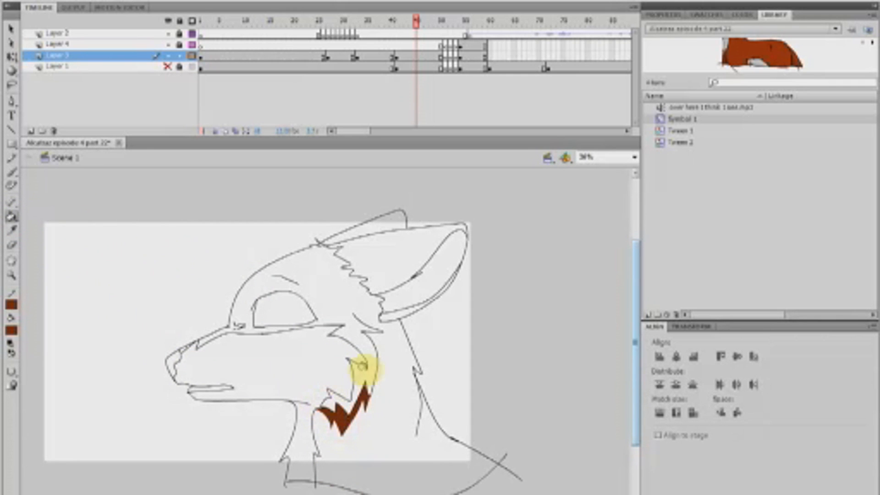
{"action": "left_click", "coordinate": [346, 413]}
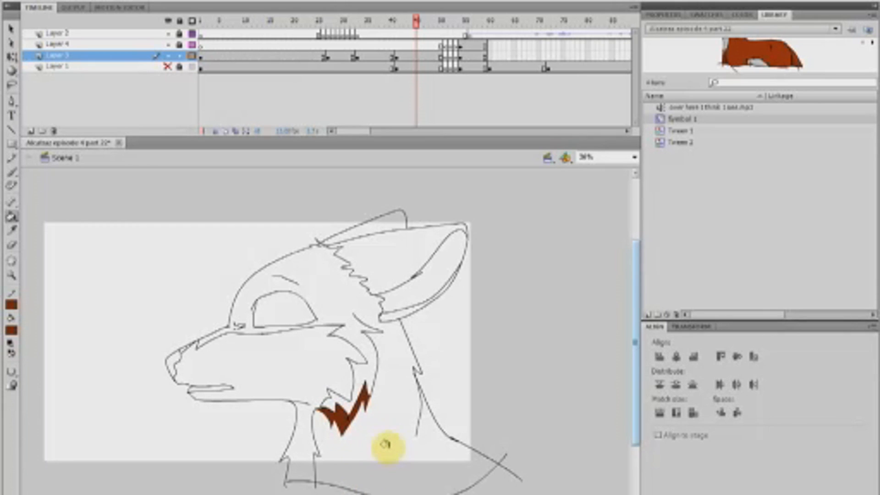
Sample the grey chest-fur shadow from the coloured body drawing as both the fill and stroke colour
{"action": "left_click", "coordinate": [308, 45]}
{"action": "left_click", "coordinate": [11, 330]}
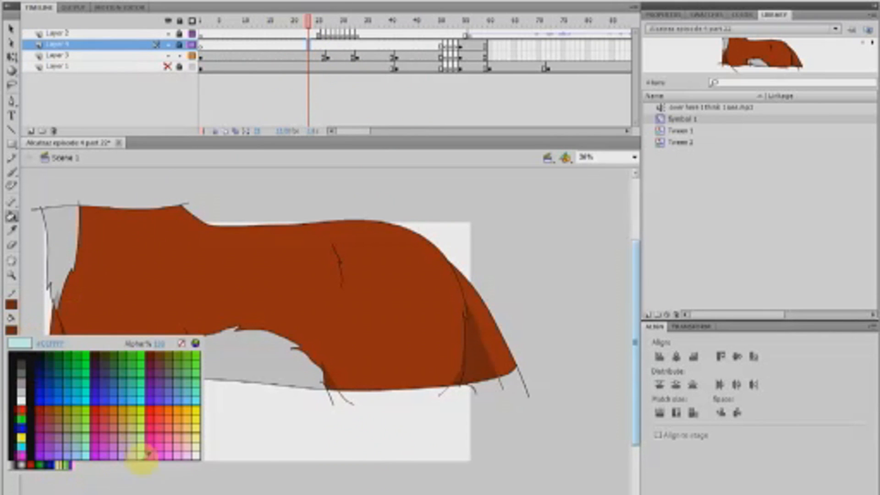
{"action": "left_click", "coordinate": [55, 298]}
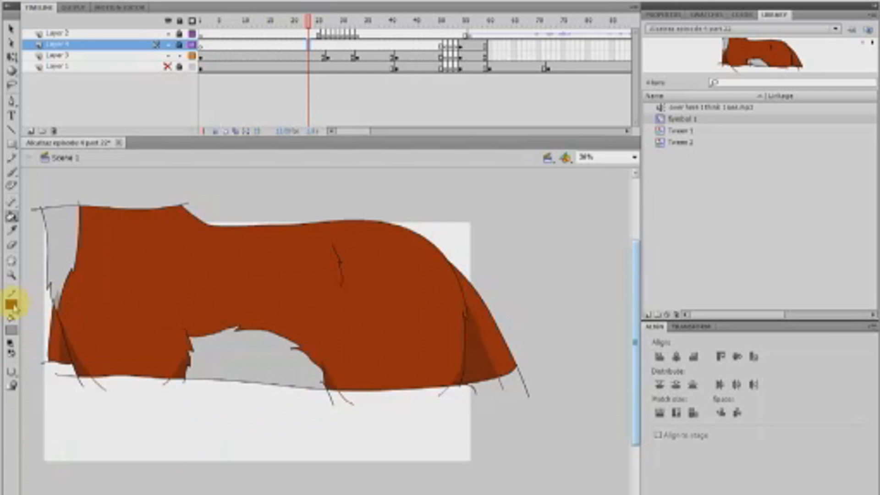
{"action": "left_click", "coordinate": [11, 304]}
{"action": "left_click", "coordinate": [55, 299]}
{"action": "left_click", "coordinate": [16, 159]}
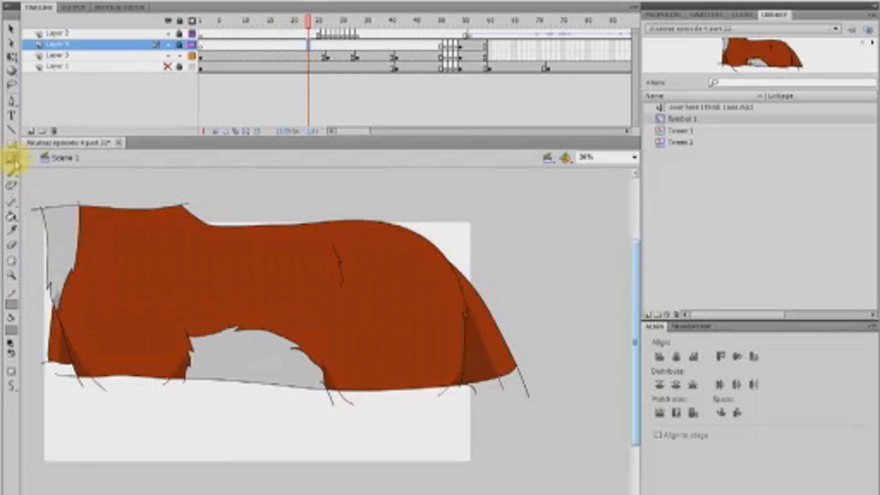
Draw grey shadow boundary lines under the jaw and inside the near ear of the profile head on Layer 3
{"action": "left_click", "coordinate": [428, 56]}
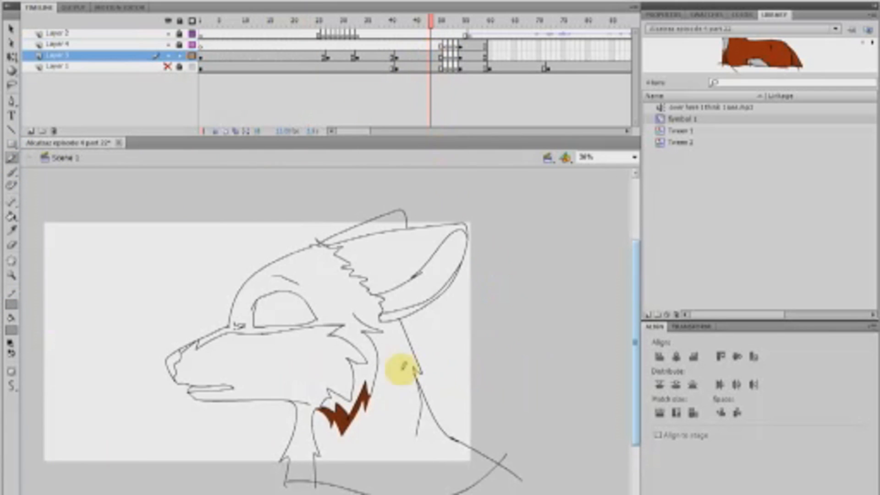
{"action": "left_click", "coordinate": [295, 44]}
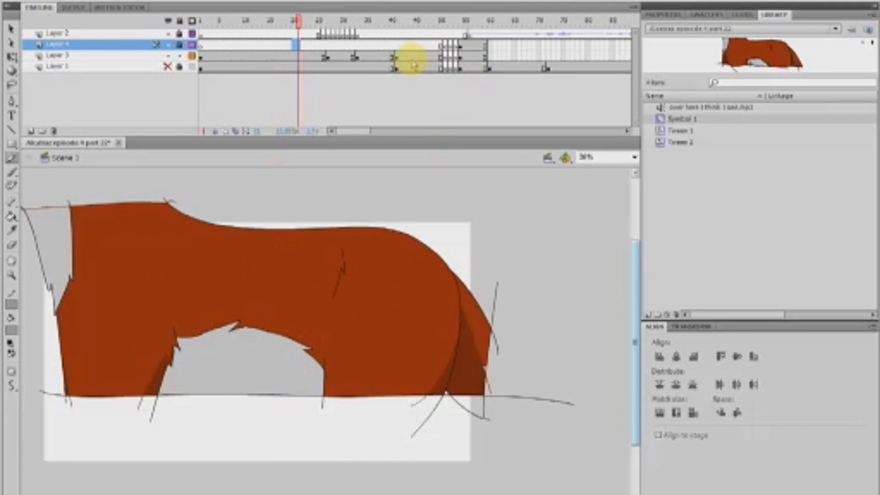
{"action": "left_click", "coordinate": [396, 56]}
{"action": "left_click", "coordinate": [506, 383]}
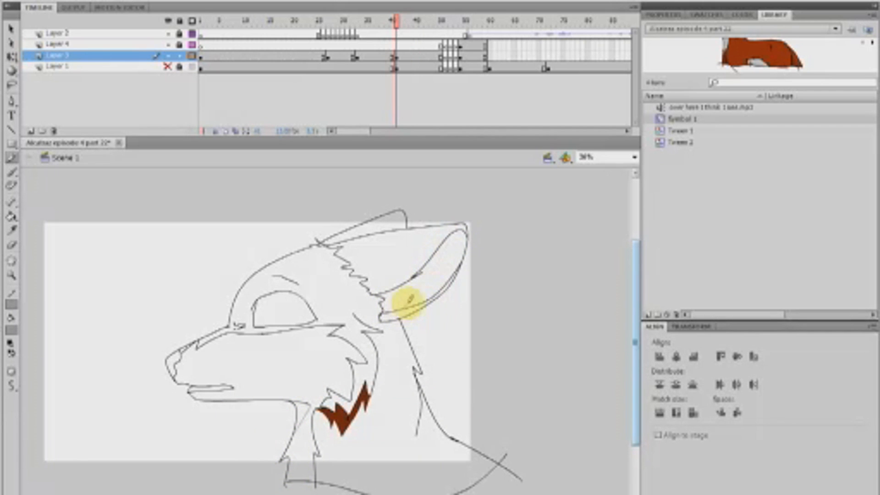
{"action": "left_click_drag", "start_coordinate": [425, 272], "coordinate": [421, 297]}
Fill the inner-ear shadow and the throat shadow under the jaw with grey using the Paint Bucket
{"action": "left_click", "coordinate": [12, 216]}
{"action": "left_click", "coordinate": [427, 272]}
{"action": "left_click", "coordinate": [437, 250]}
{"action": "key", "text": "ctrl+z"}
{"action": "left_click", "coordinate": [436, 252]}
{"action": "left_click", "coordinate": [299, 412]}
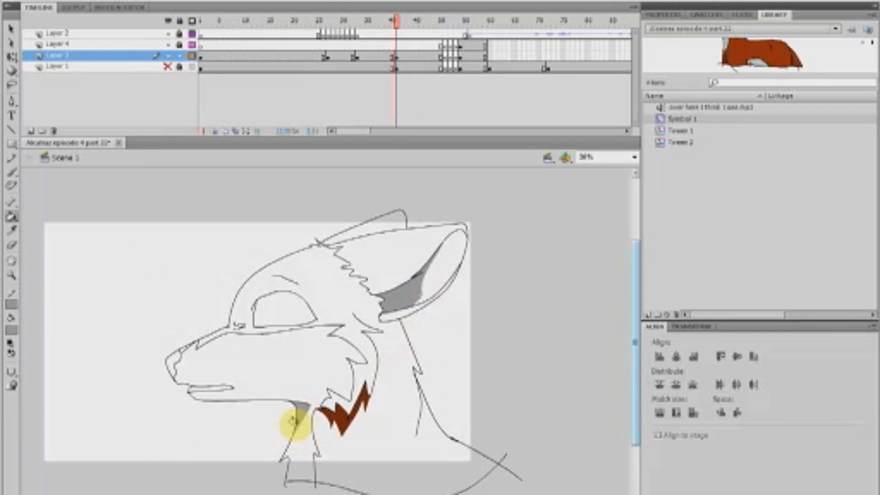
Dock the episode document as a tab beside the shading reference and select the profile head's frame on Layer 3
{"action": "left_click", "coordinate": [279, 35]}
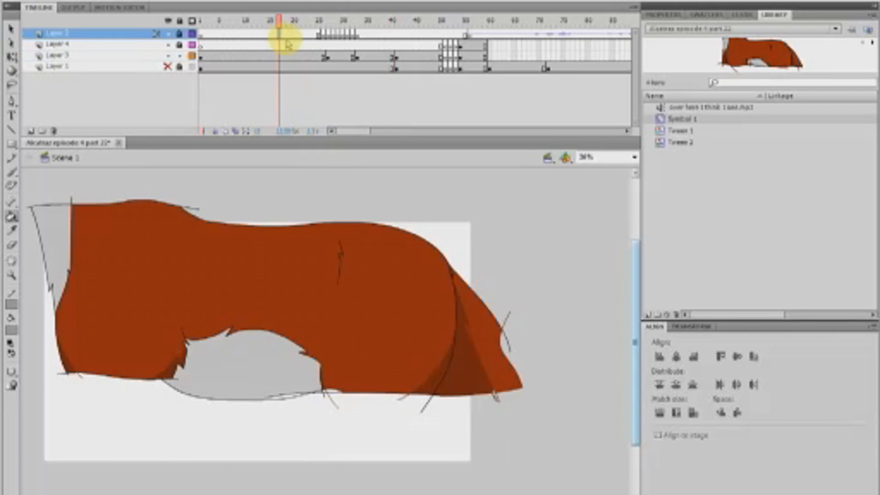
{"action": "left_click", "coordinate": [420, 36]}
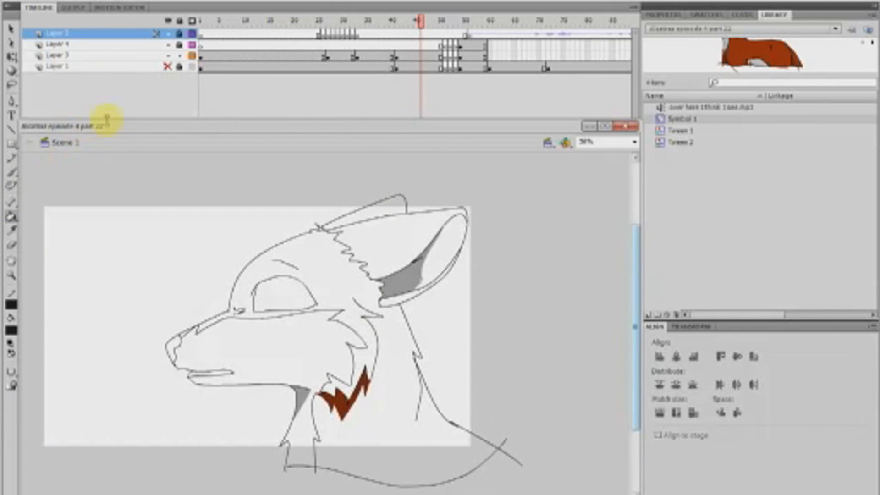
{"action": "left_click_drag", "start_coordinate": [105, 126], "coordinate": [102, 152]}
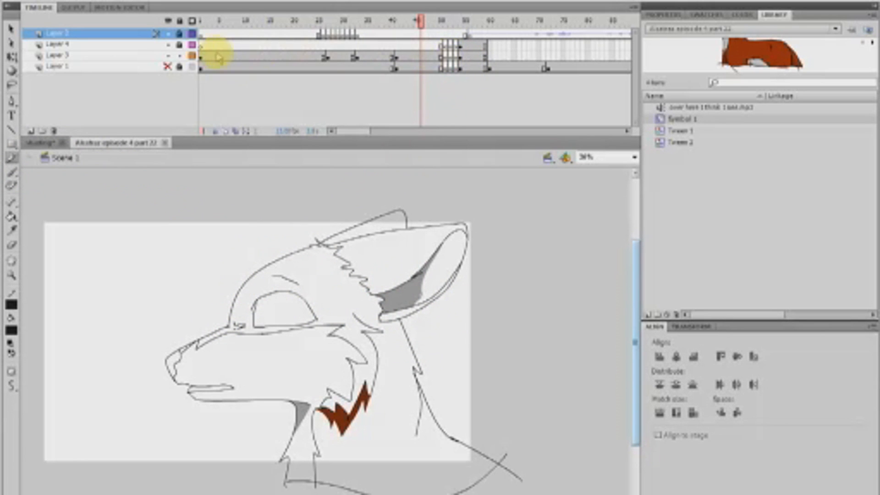
{"action": "left_click", "coordinate": [412, 57]}
{"action": "left_click", "coordinate": [514, 331]}
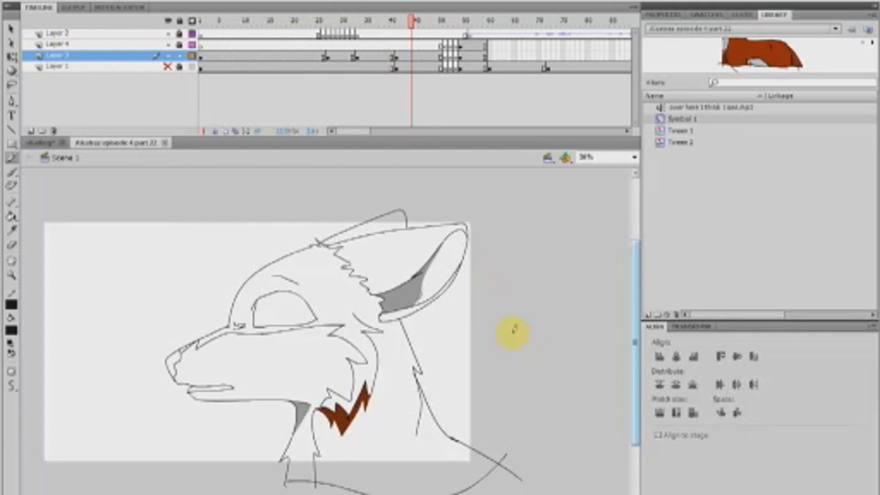
Try to draw a shadow boundary curve along the inside of the near ear from its tip to its base
{"action": "mouse_move", "coordinate": [438, 228]}
{"action": "left_mouse_down"}
{"action": "mouse_move", "coordinate": [463, 240]}
{"action": "mouse_move", "coordinate": [367, 279]}
{"action": "left_mouse_up"}
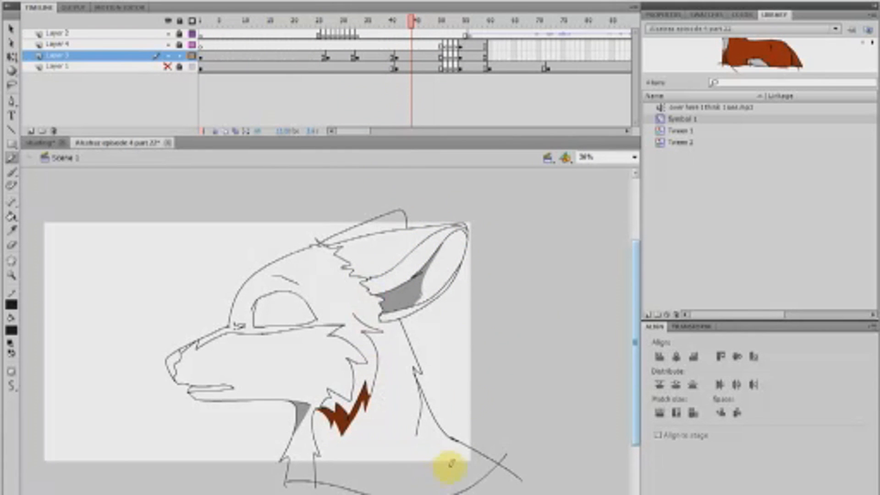
{"action": "left_click", "coordinate": [12, 216]}
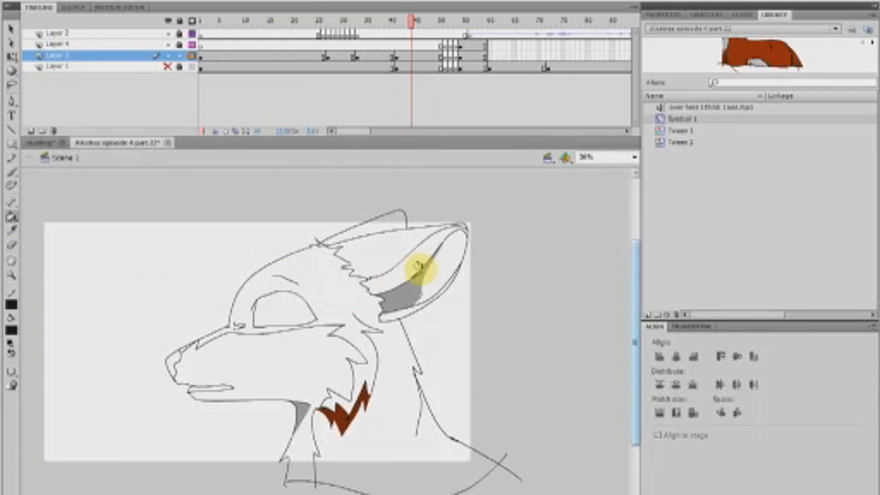
Sample the ear's black from the shaded fox head in the shading reference document as both stroke and fill colour
{"action": "left_click", "coordinate": [41, 143]}
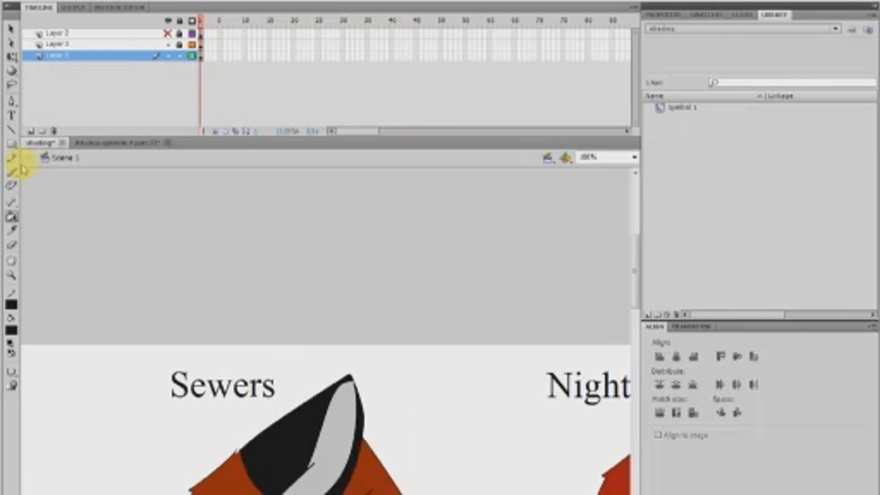
{"action": "left_click_drag", "start_coordinate": [627, 254], "coordinate": [626, 350]}
{"action": "left_click", "coordinate": [12, 305]}
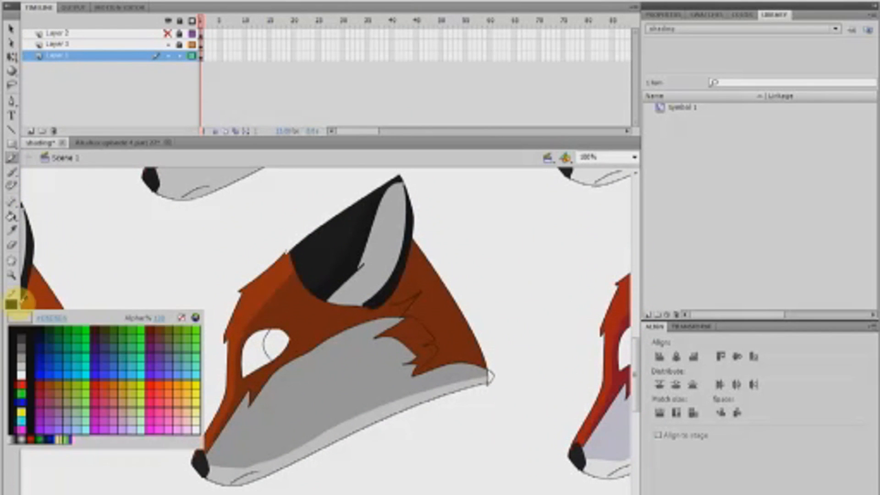
{"action": "left_click", "coordinate": [340, 267]}
{"action": "left_click", "coordinate": [12, 329]}
{"action": "left_click", "coordinate": [348, 252]}
{"action": "left_click", "coordinate": [98, 144]}
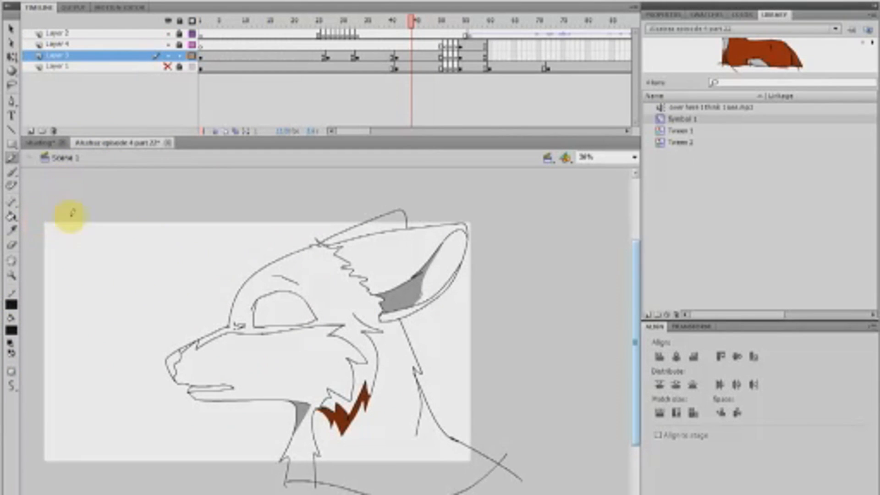
Draw a shadow boundary curve from the near ear's tip to its base and fill the enclosed strip and lower ear rim with black
{"action": "left_click_drag", "start_coordinate": [460, 228], "coordinate": [366, 279]}
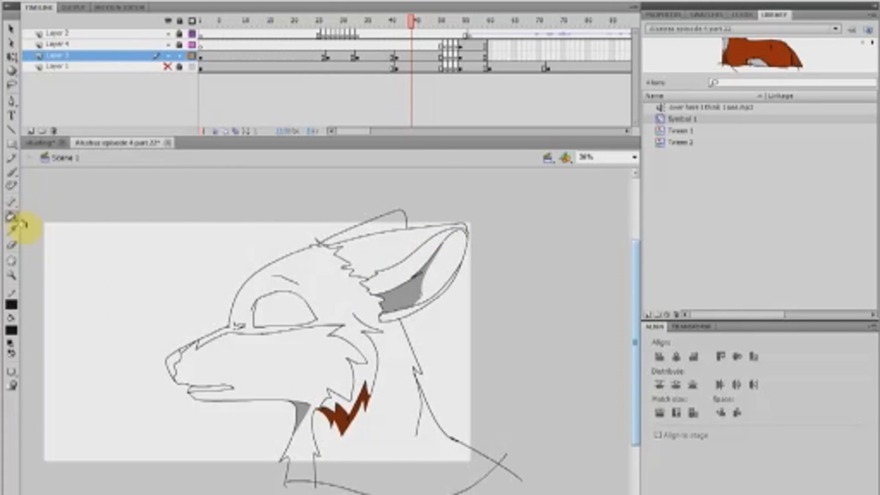
{"action": "left_click", "coordinate": [437, 240]}
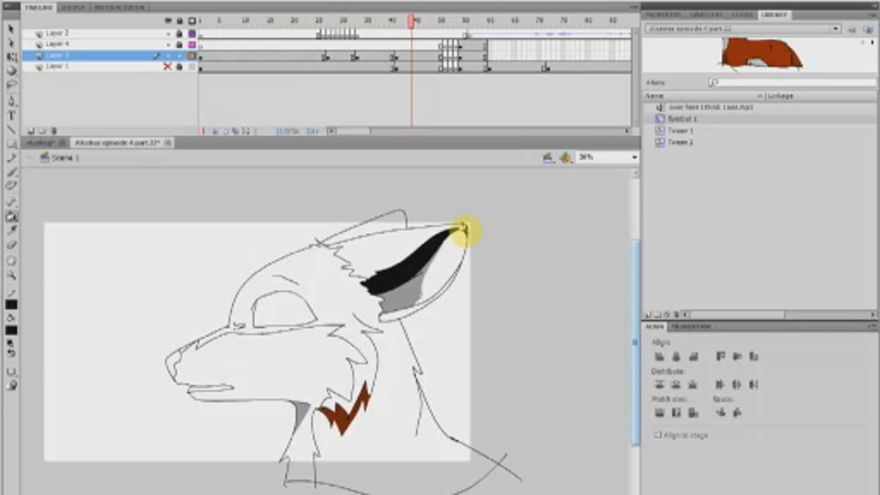
{"action": "left_click", "coordinate": [465, 230]}
{"action": "left_click", "coordinate": [412, 278]}
{"action": "key", "text": "ctrl+z"}
{"action": "left_click", "coordinate": [407, 310]}
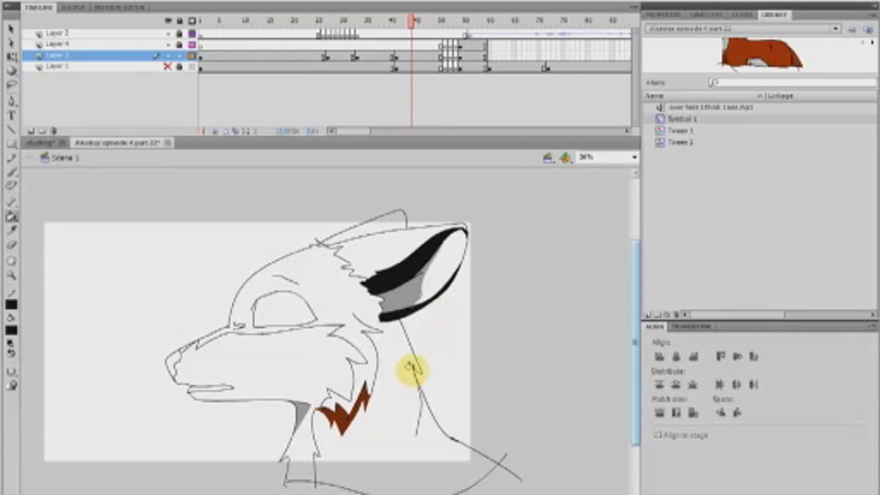
{"action": "left_click", "coordinate": [412, 307]}
Fill the profile head's forehead, neck and muzzle bridge with orange-red fur colour sampled from the shading reference
{"action": "left_click", "coordinate": [44, 143]}
{"action": "left_click", "coordinate": [11, 330]}
{"action": "left_click", "coordinate": [250, 300]}
{"action": "left_click", "coordinate": [116, 144]}
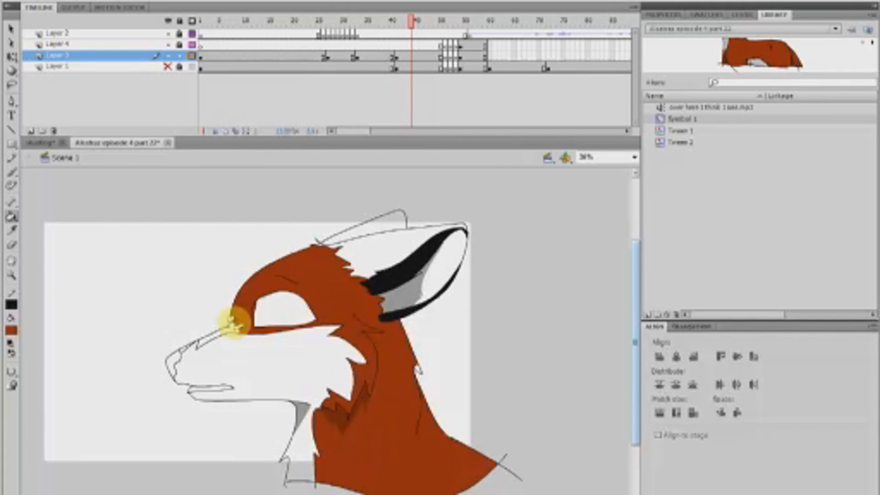
{"action": "mouse_move", "coordinate": [236, 328]}
{"action": "left_mouse_down"}
{"action": "mouse_move", "coordinate": [182, 344]}
{"action": "mouse_move", "coordinate": [219, 328]}
{"action": "left_mouse_up"}
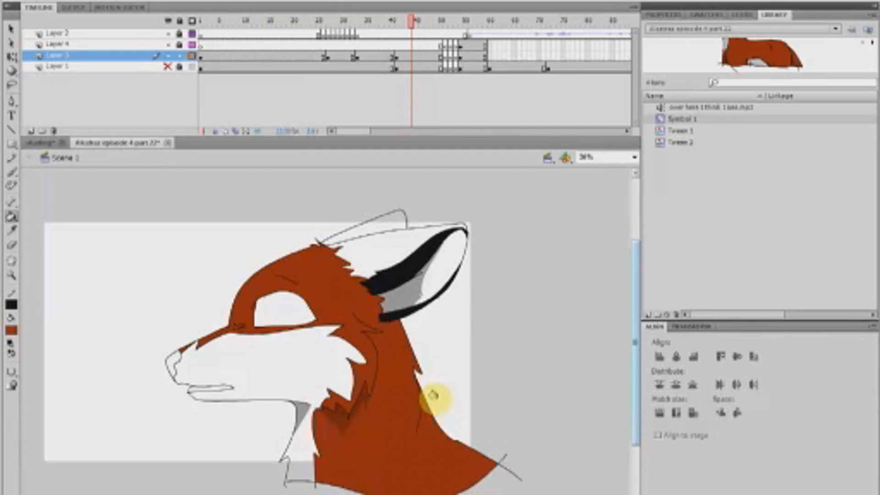
Fill the outer parts of both ears with black sampled from the shading reference and the mouth with dark reddish brown
{"action": "left_click", "coordinate": [50, 142]}
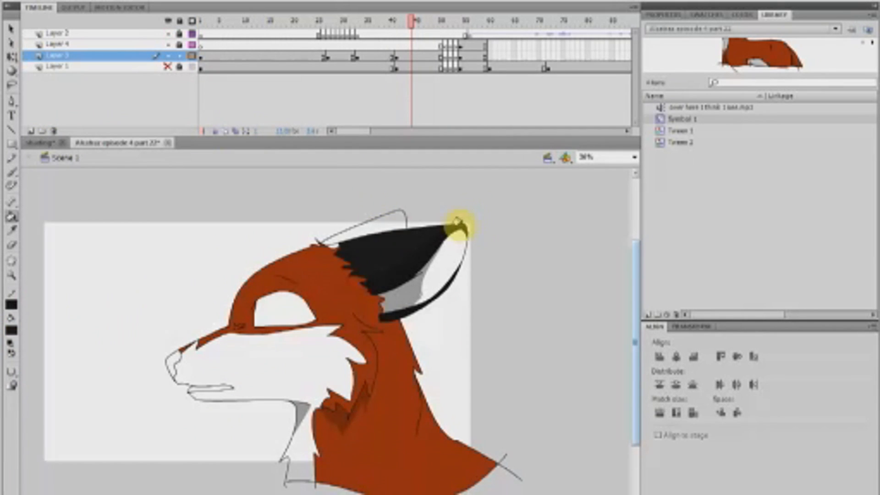
{"action": "left_click", "coordinate": [12, 330]}
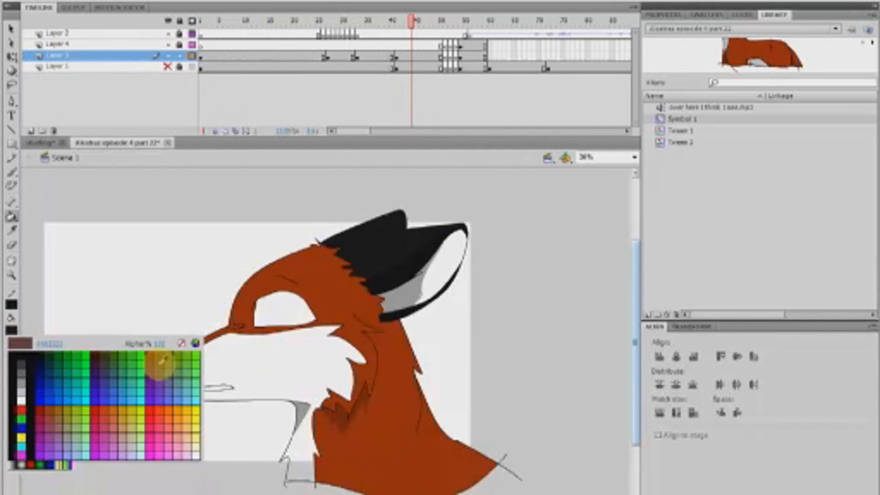
{"action": "left_click", "coordinate": [161, 359]}
{"action": "left_click", "coordinate": [215, 389]}
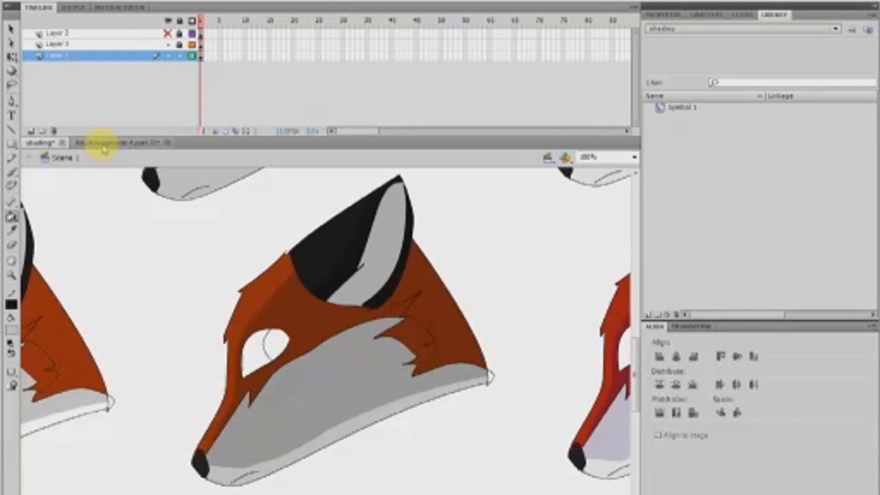
Fill the muzzle, throat fur and inner ear with light grey, and touch up the neck beside the cheek shadow with orange-red
{"action": "left_click", "coordinate": [304, 436]}
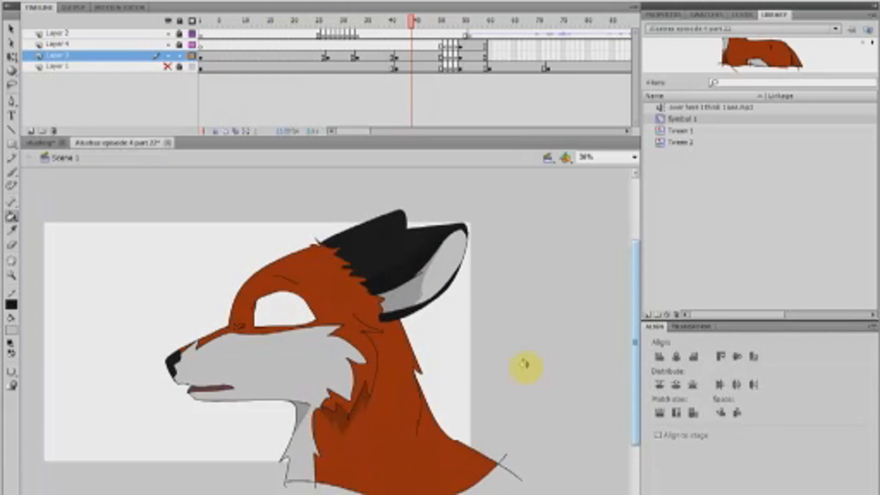
{"action": "left_click", "coordinate": [11, 331]}
{"action": "left_click", "coordinate": [403, 368]}
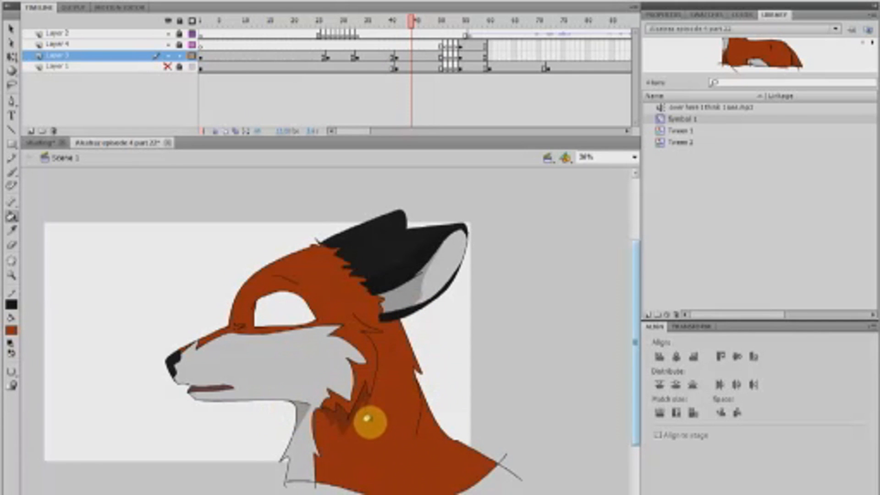
Save the episode document and open the alcatraz eyes file from the My Videos folder
{"action": "left_click", "coordinate": [41, 0]}
{"action": "left_click", "coordinate": [57, 91]}
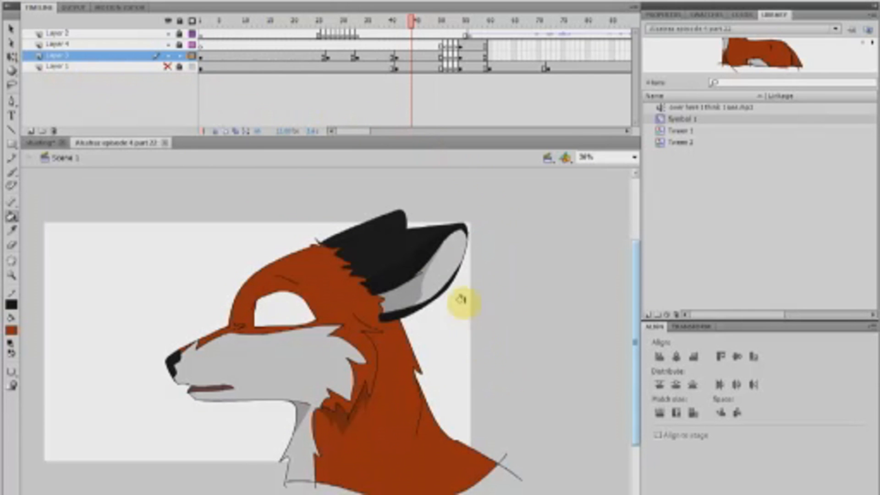
{"action": "left_click", "coordinate": [37, 1]}
{"action": "left_click", "coordinate": [79, 25]}
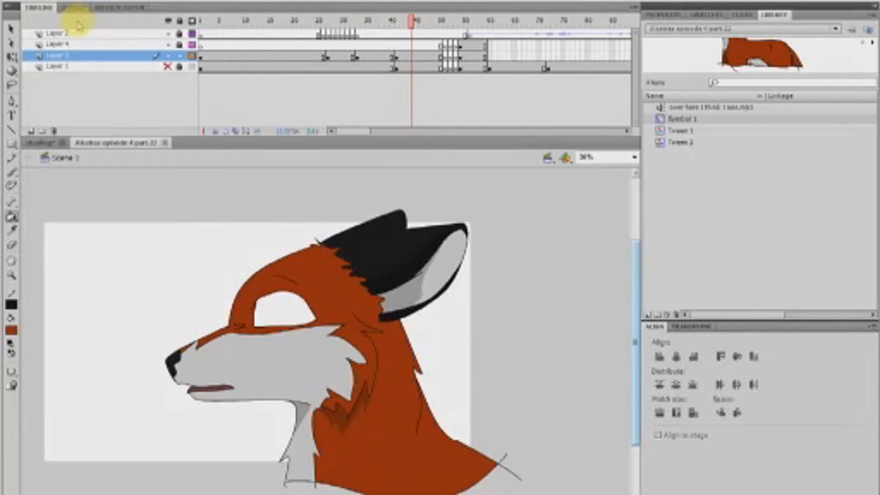
{"action": "scroll", "coordinate": [673, 218], "scroll_direction": "down", "scroll_amount": 1}
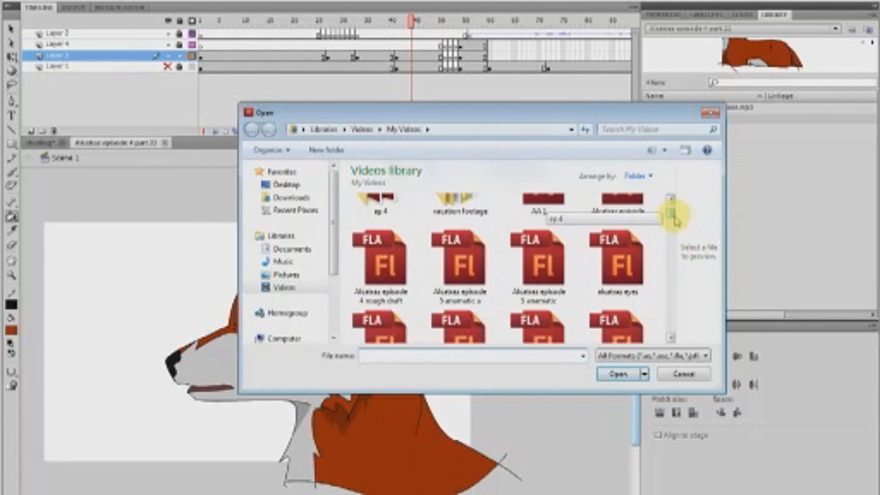
{"action": "double_click", "coordinate": [634, 286]}
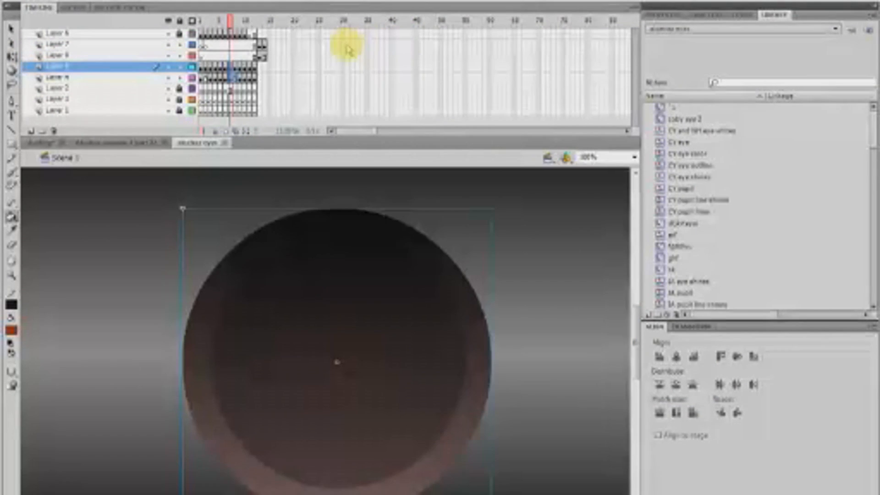
Select all parts of Coby's eye on the first frame of the eyes document and copy them
{"action": "left_click_drag", "start_coordinate": [222, 18], "coordinate": [182, 23]}
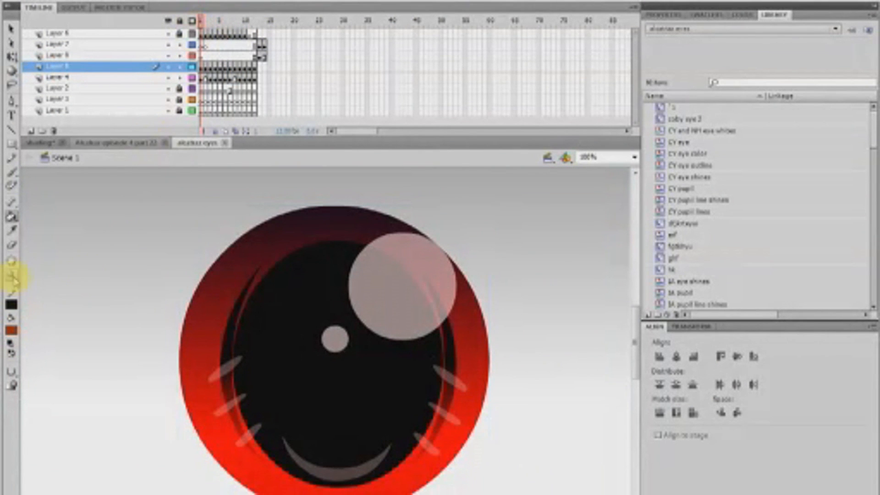
{"action": "left_click", "coordinate": [12, 275]}
{"action": "left_click", "coordinate": [298, 343]}
{"action": "left_click", "coordinate": [304, 349]}
{"action": "left_click", "coordinate": [13, 86]}
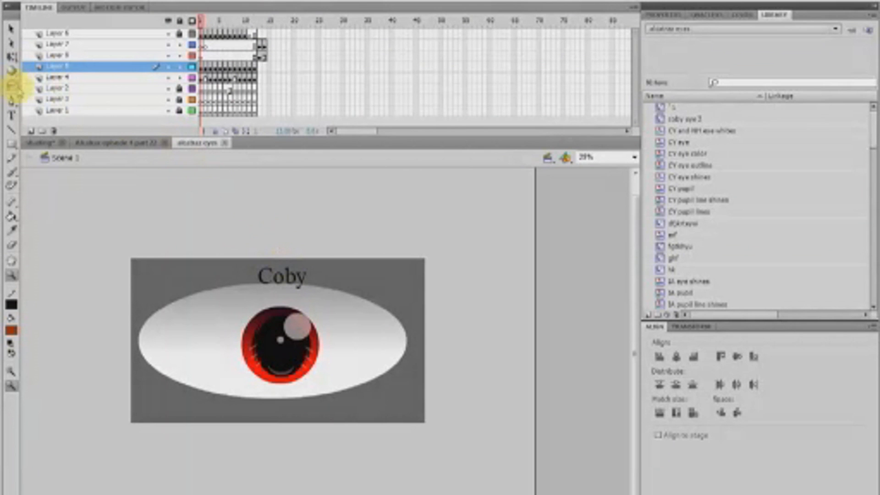
{"action": "left_click", "coordinate": [13, 56]}
{"action": "left_click_drag", "start_coordinate": [129, 270], "coordinate": [440, 467]}
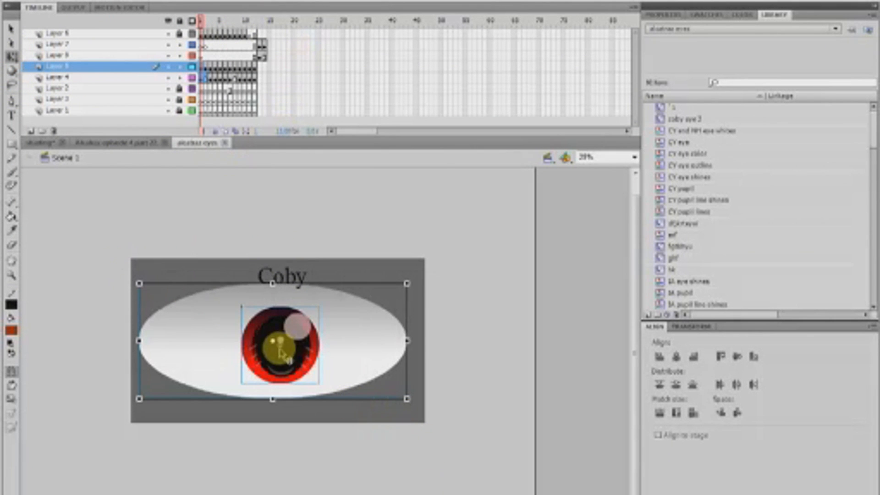
{"action": "right_click", "coordinate": [284, 355]}
{"action": "left_click", "coordinate": [314, 133]}
Return to the episode document, add a new layer below Layer 1 and insert a keyframe where the profile head starts
{"action": "left_click", "coordinate": [136, 143]}
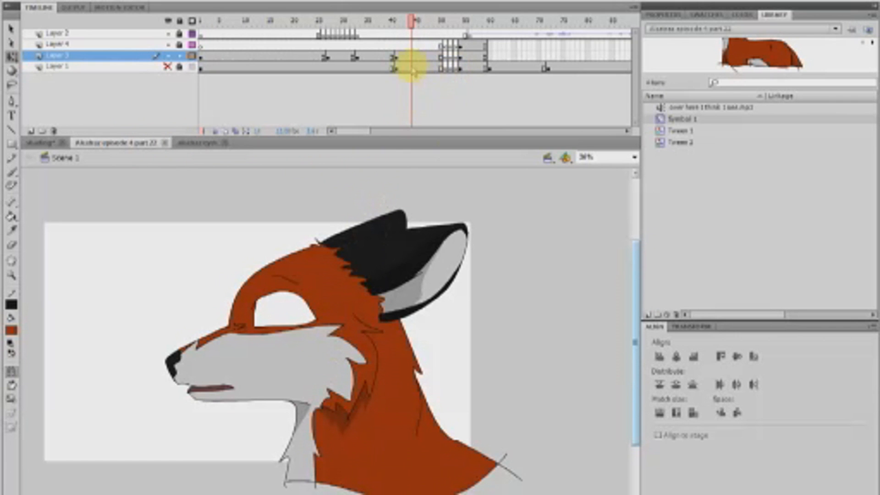
{"action": "left_click_drag", "start_coordinate": [397, 58], "coordinate": [440, 69]}
{"action": "left_click", "coordinate": [392, 70]}
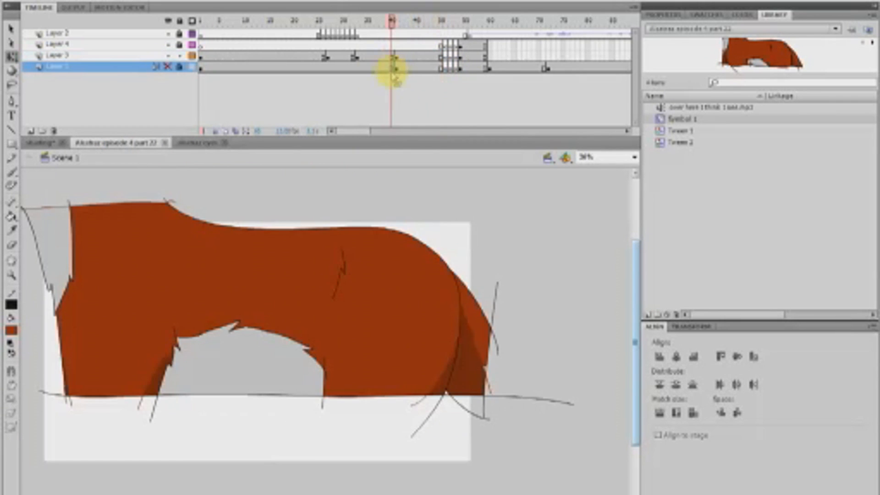
{"action": "left_click", "coordinate": [30, 131]}
{"action": "left_click_drag", "start_coordinate": [121, 68], "coordinate": [127, 92]}
{"action": "left_click", "coordinate": [416, 59]}
{"action": "left_click", "coordinate": [400, 76]}
{"action": "right_click", "coordinate": [400, 77]}
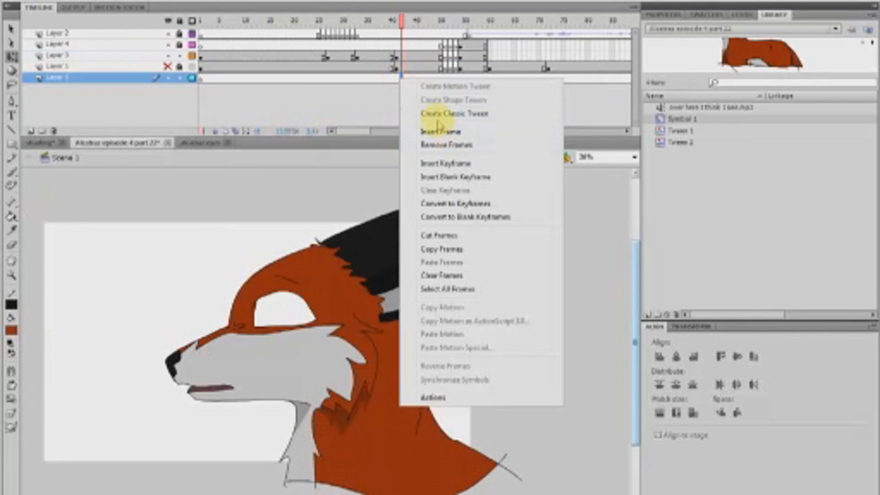
{"action": "left_click", "coordinate": [429, 164]}
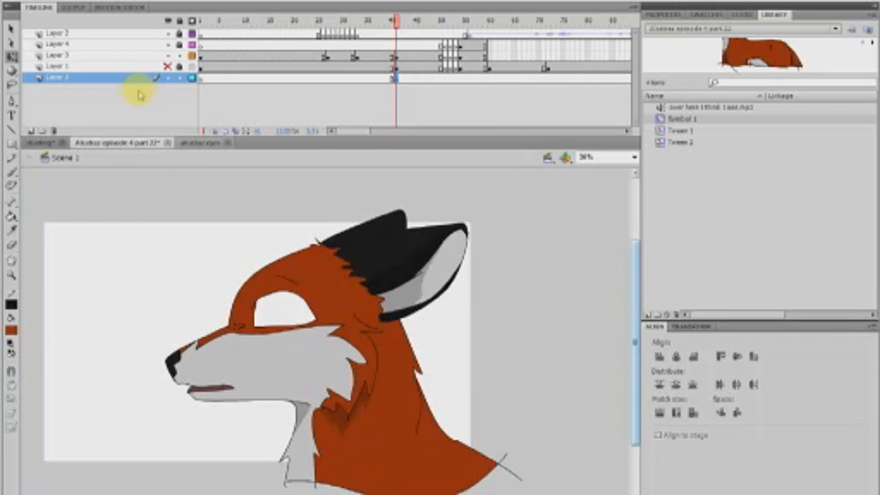
Place the new layer between Layer 3 and Layer 1 and insert a keyframe on it where the profile head ends
{"action": "left_click_drag", "start_coordinate": [130, 69], "coordinate": [128, 153]}
{"action": "left_click", "coordinate": [395, 68]}
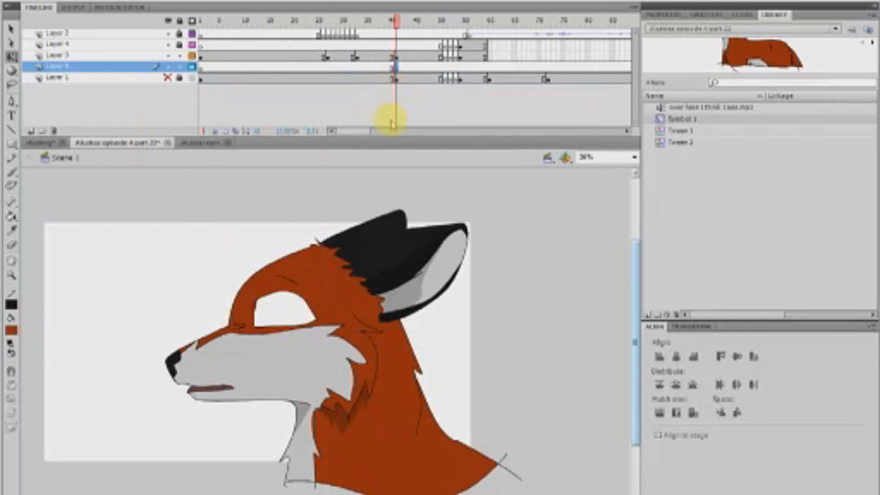
{"action": "left_click", "coordinate": [442, 67]}
{"action": "right_click", "coordinate": [444, 67]}
{"action": "left_click", "coordinate": [506, 161]}
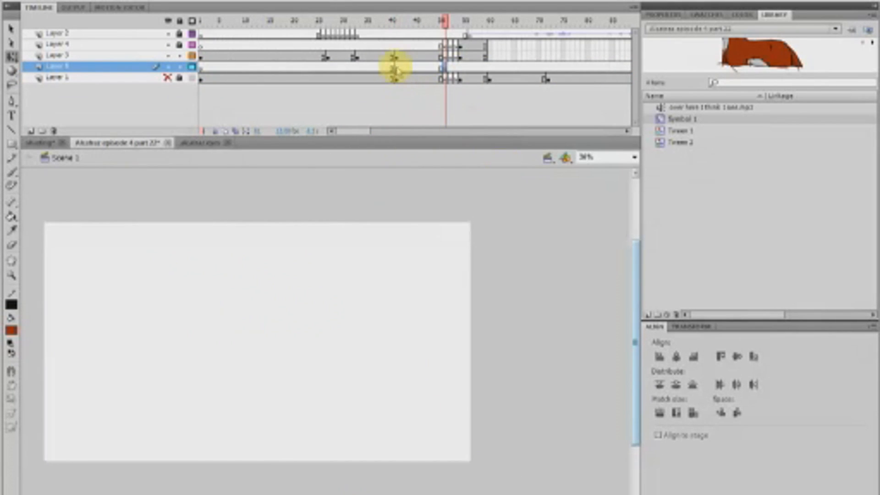
Paste the copied eye onto the new layer at the profile head's first frame
{"action": "left_click", "coordinate": [394, 68]}
{"action": "right_click", "coordinate": [291, 272]}
{"action": "left_click", "coordinate": [387, 321]}
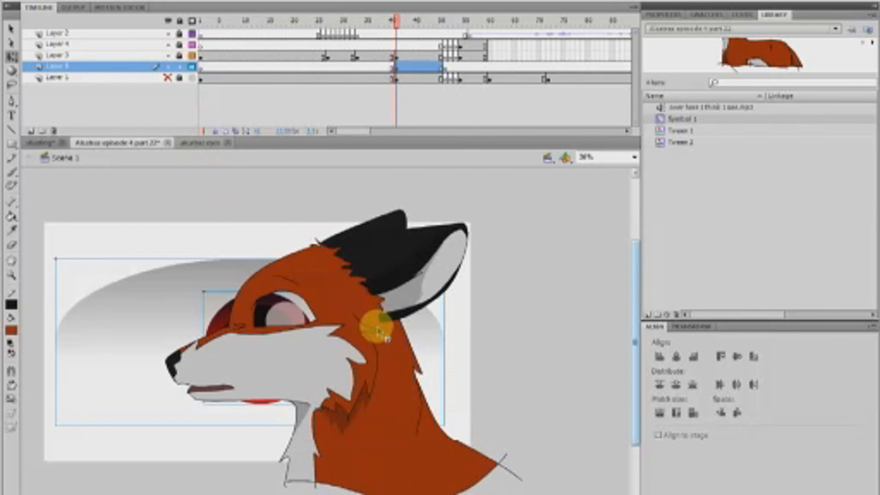
Scale down the pasted eye with Free Transform and position it inside the profile head's eye opening
{"action": "left_click", "coordinate": [11, 56]}
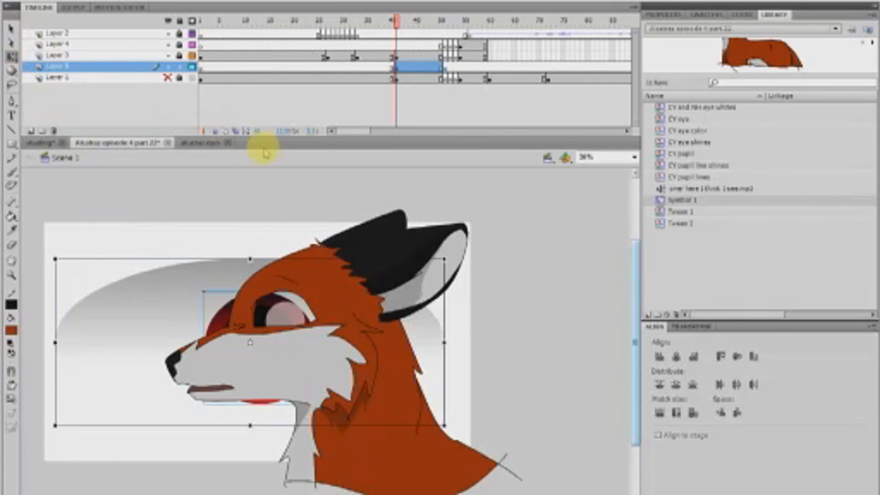
{"action": "left_click_drag", "start_coordinate": [443, 258], "coordinate": [279, 284]}
{"action": "left_click_drag", "start_coordinate": [309, 311], "coordinate": [321, 325]}
{"action": "left_click", "coordinate": [269, 417]}
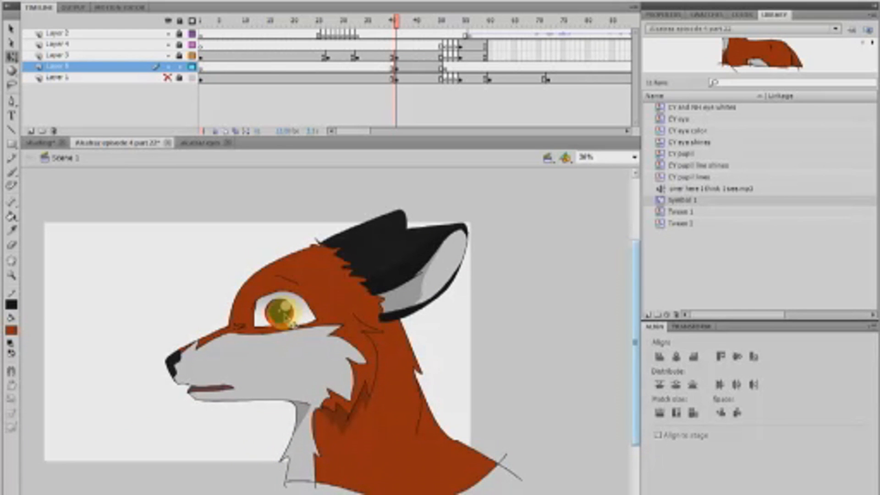
Move the iris to the front edge of the profile head's eye opening
{"action": "left_click", "coordinate": [275, 308]}
{"action": "left_click_drag", "start_coordinate": [288, 292], "coordinate": [269, 311]}
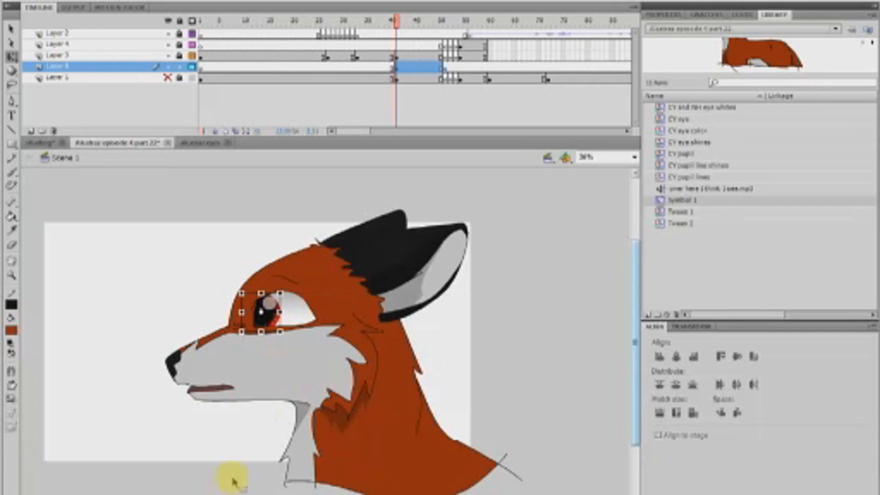
{"action": "left_click", "coordinate": [155, 481]}
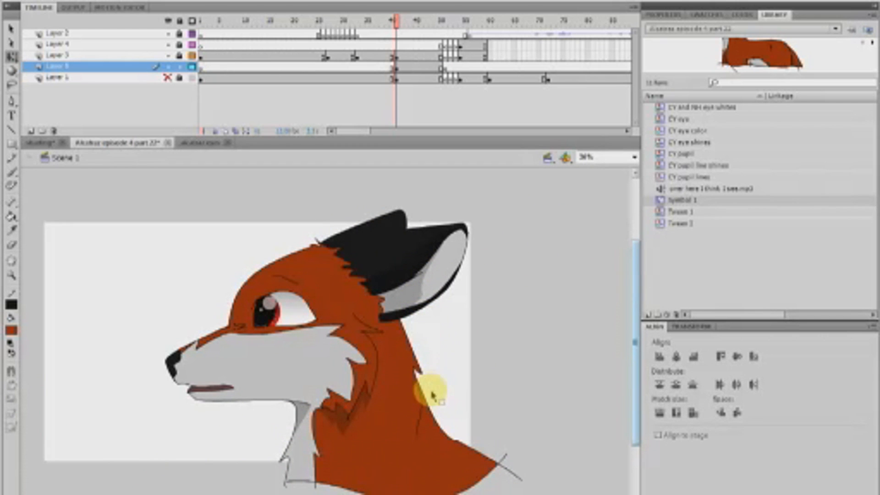
Darken the eye white with a Brightness colour effect so it appears as a soft shaded grey
{"action": "left_click", "coordinate": [302, 329]}
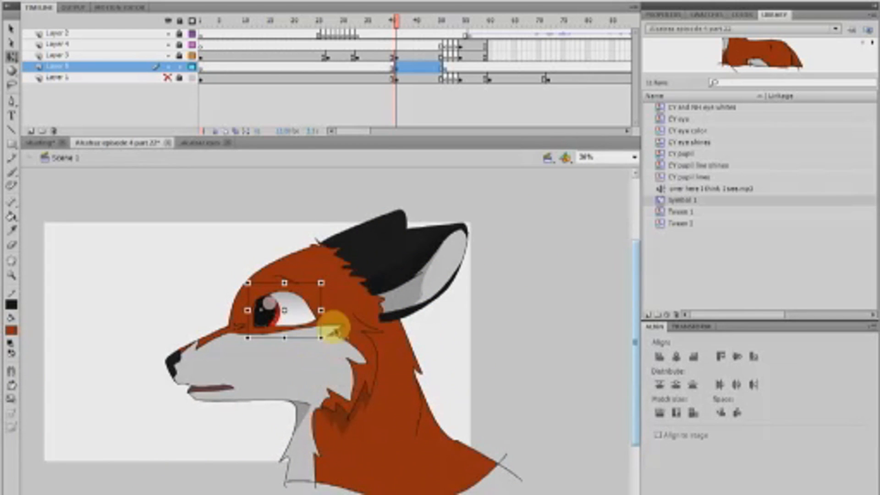
{"action": "double_click", "coordinate": [310, 324]}
{"action": "double_click", "coordinate": [338, 365]}
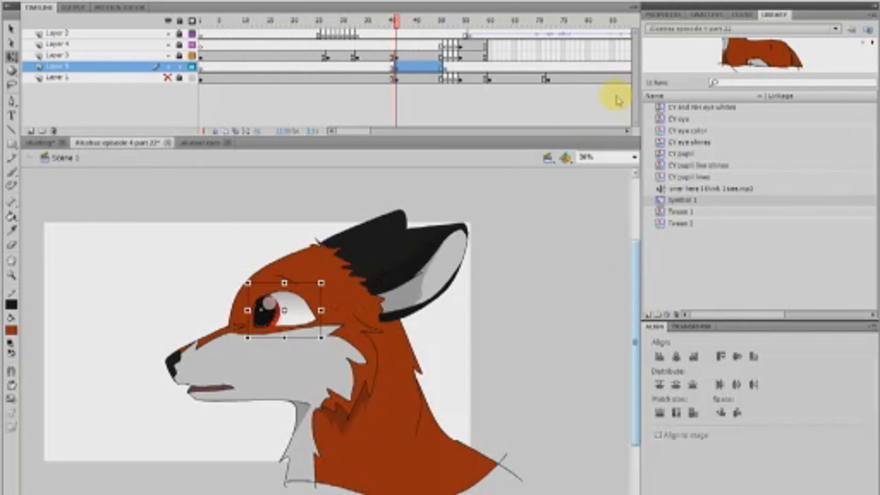
{"action": "left_click", "coordinate": [663, 15]}
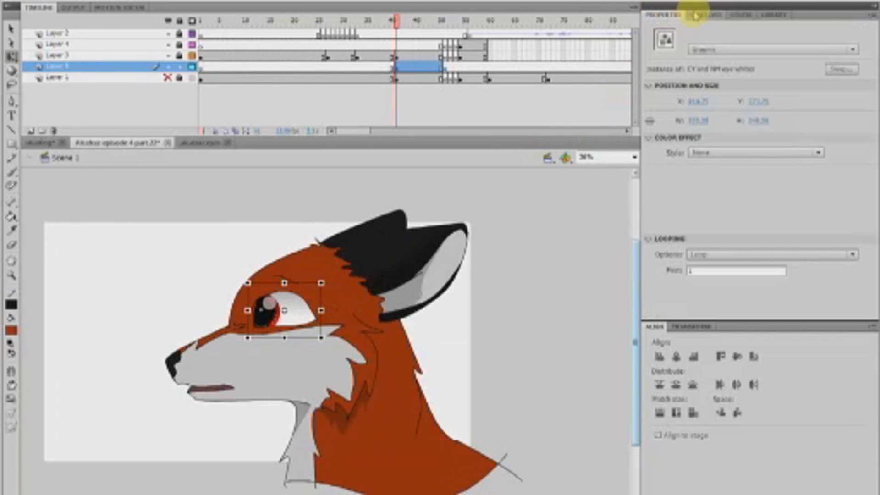
{"action": "left_click", "coordinate": [758, 156]}
{"action": "left_click", "coordinate": [744, 180]}
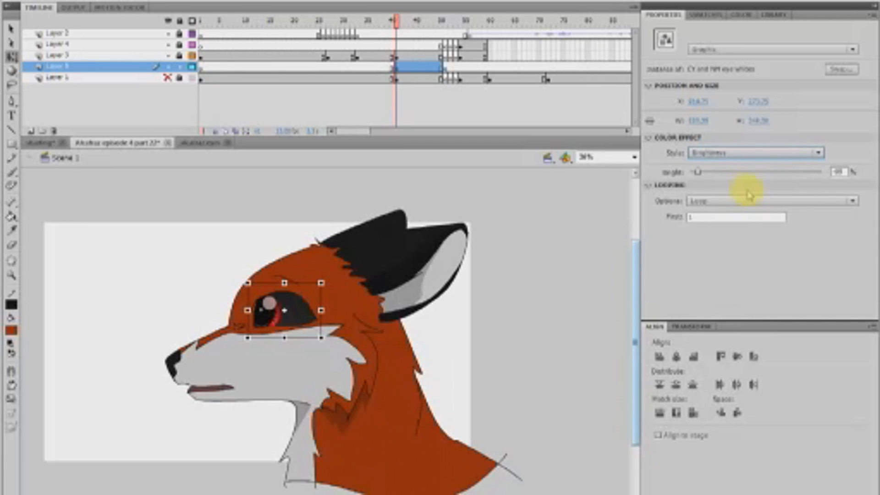
{"action": "left_click_drag", "start_coordinate": [697, 171], "coordinate": [733, 185]}
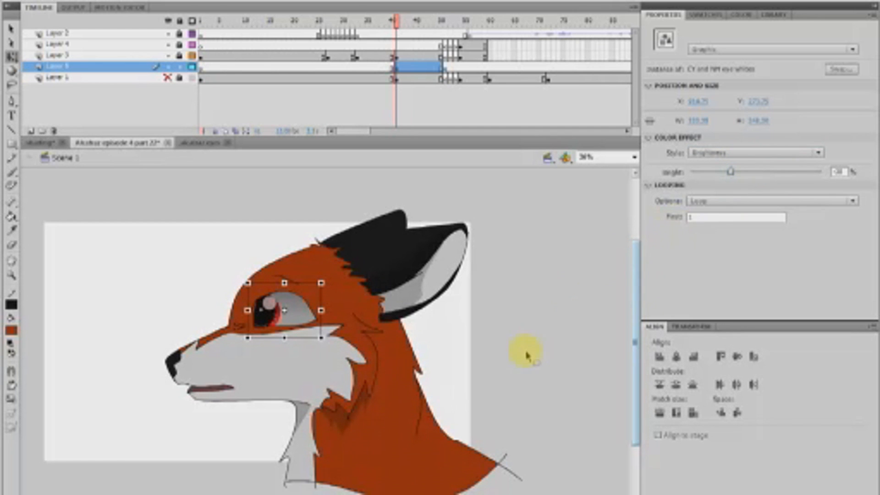
{"action": "left_click", "coordinate": [516, 337]}
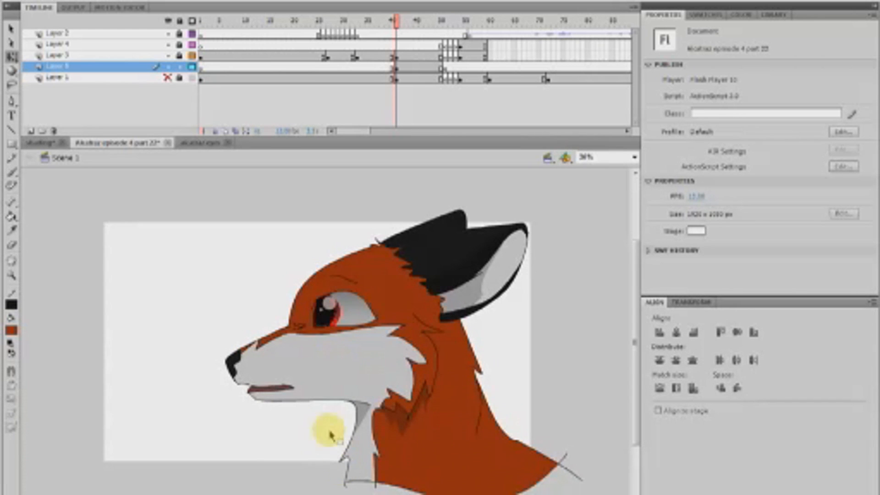
{"action": "left_click_drag", "start_coordinate": [349, 314], "coordinate": [358, 322]}
{"action": "key", "text": "ctrl+z"}
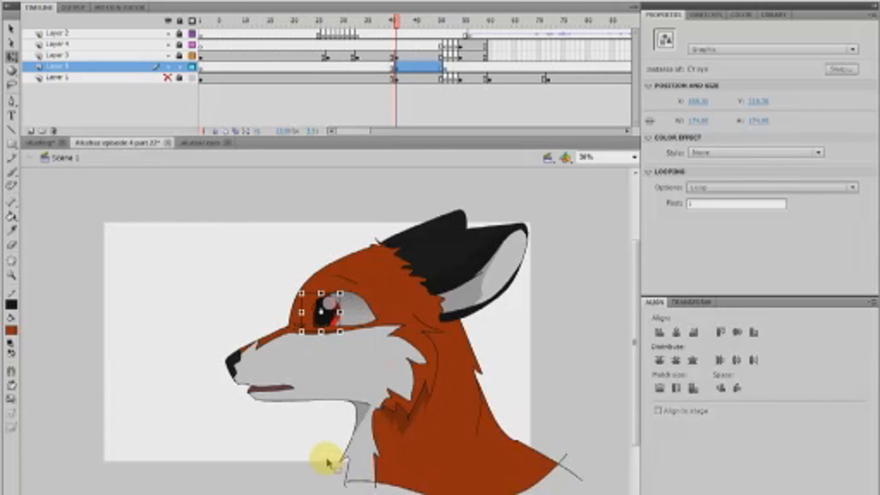
{"action": "left_click", "coordinate": [317, 474]}
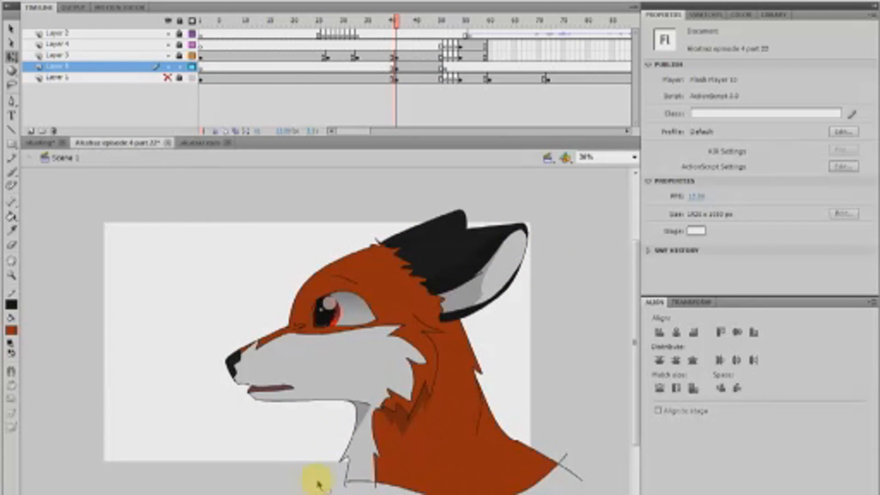
Go to the blank frame on Layer 3 between the profile and three-quarter heads and save the document
{"action": "mouse_move", "coordinate": [390, 21]}
{"action": "left_mouse_down"}
{"action": "mouse_move", "coordinate": [434, 34]}
{"action": "mouse_move", "coordinate": [451, 23]}
{"action": "mouse_move", "coordinate": [475, 41]}
{"action": "left_mouse_up"}
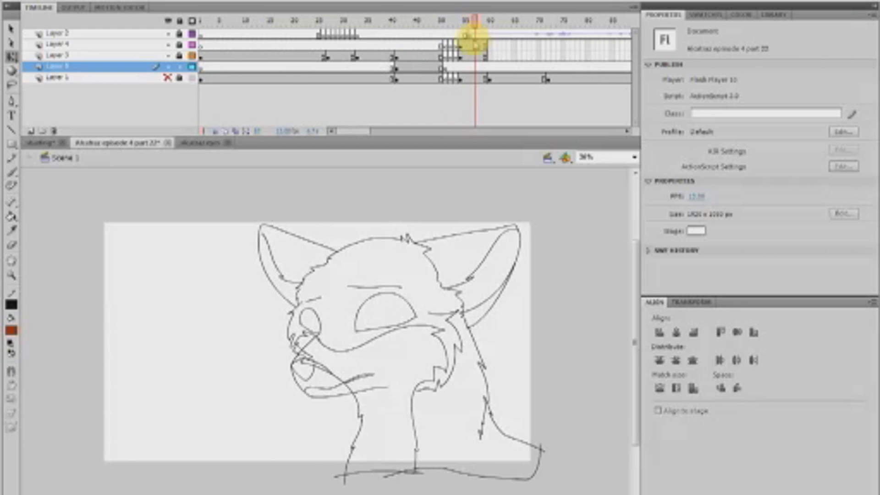
{"action": "left_click", "coordinate": [451, 54]}
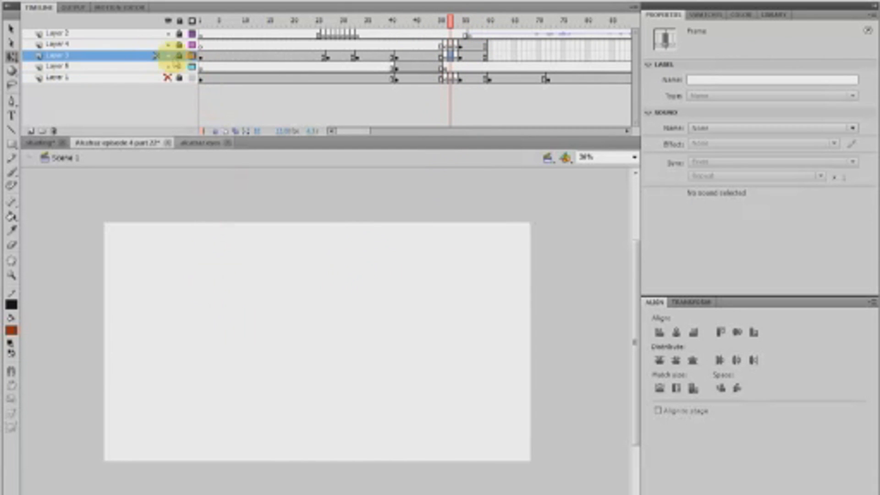
{"action": "left_click", "coordinate": [35, 0]}
{"action": "left_click", "coordinate": [58, 92]}
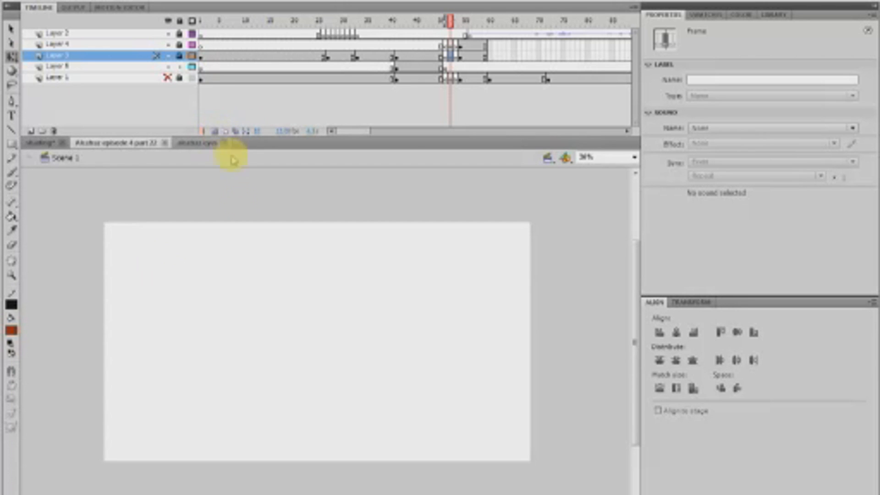
Extend the onion-skin range over the neighbouring head drawings, lock the eye layer and unlock Layers 3 and 4
{"action": "left_click", "coordinate": [460, 22]}
{"action": "left_click", "coordinate": [450, 55]}
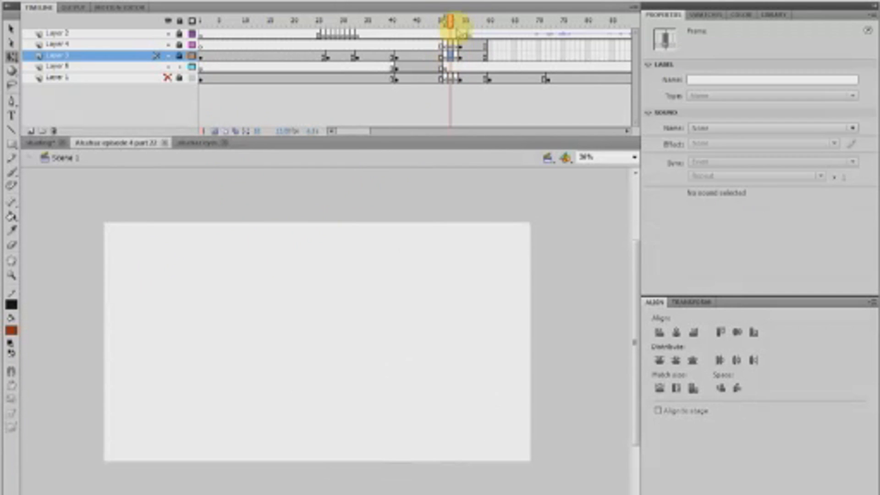
{"action": "left_click_drag", "start_coordinate": [441, 21], "coordinate": [439, 22]}
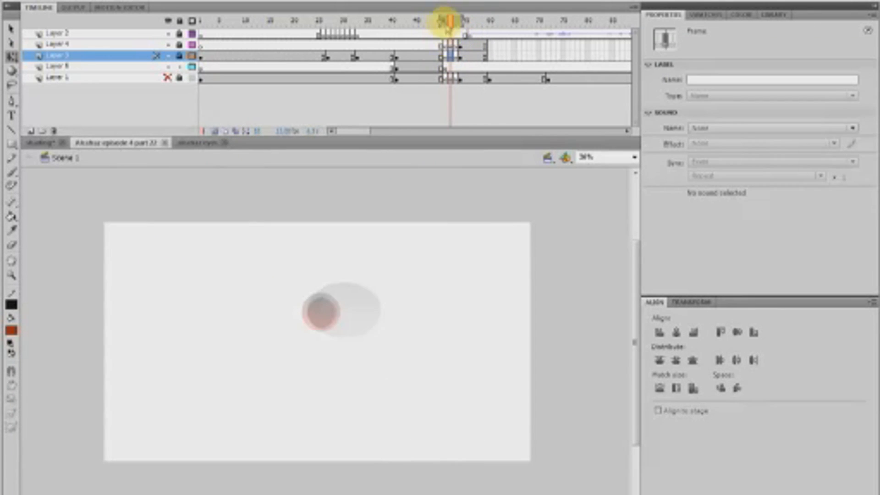
{"action": "left_click", "coordinate": [179, 66]}
{"action": "left_click", "coordinate": [179, 55]}
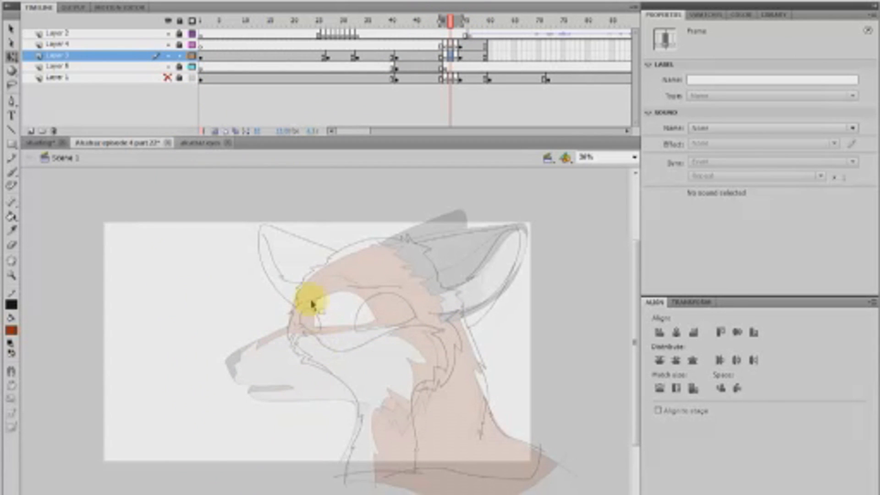
{"action": "left_click", "coordinate": [180, 44]}
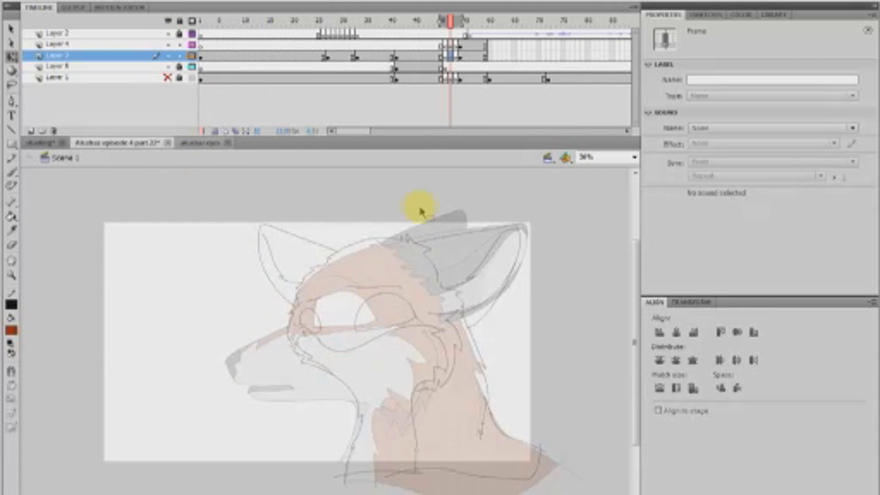
Select the blank in-between frame on Layer 3 again and save the episode document
{"action": "left_click", "coordinate": [460, 47]}
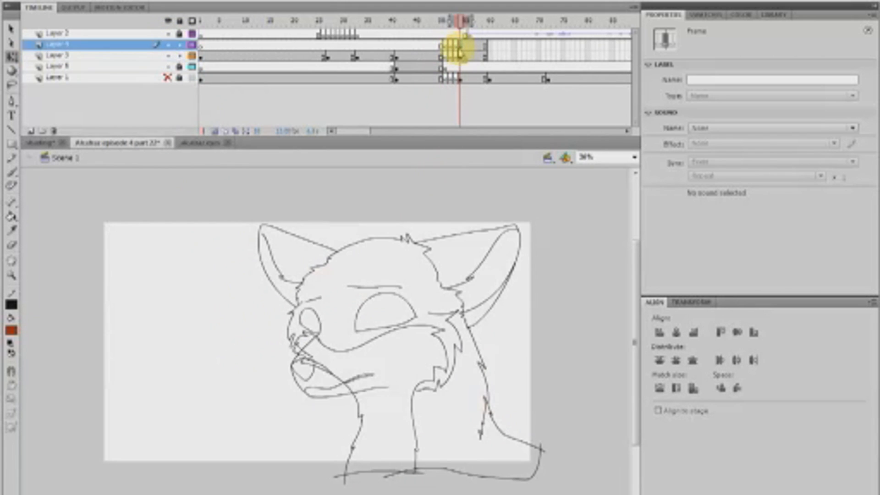
{"action": "left_click", "coordinate": [451, 56]}
{"action": "left_click", "coordinate": [35, 4]}
{"action": "left_click", "coordinate": [55, 89]}
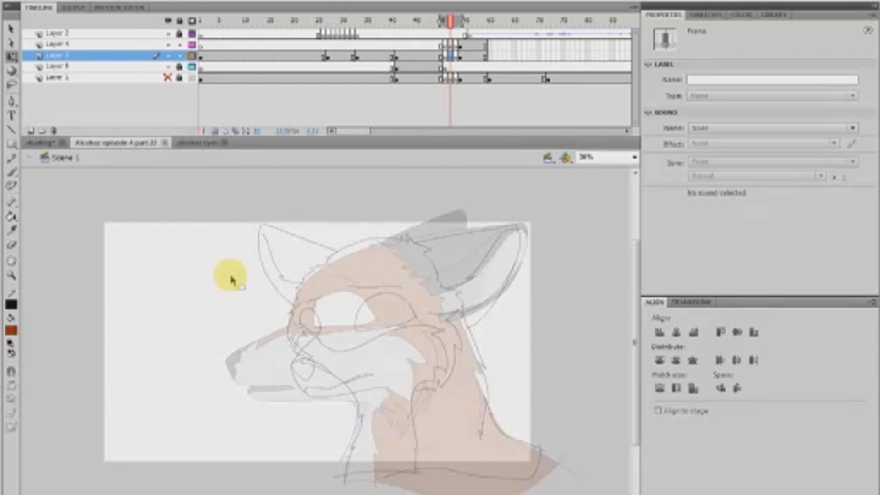
Set up the Pencil tool with a black stroke and save the document
{"action": "left_click", "coordinate": [11, 157]}
{"action": "left_click", "coordinate": [11, 304]}
{"action": "left_click", "coordinate": [20, 337]}
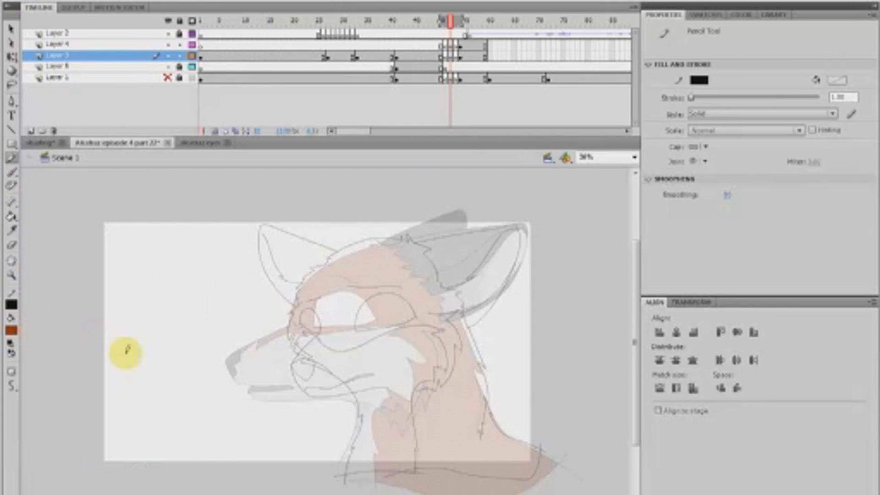
{"action": "left_click", "coordinate": [37, 4]}
{"action": "left_click", "coordinate": [54, 89]}
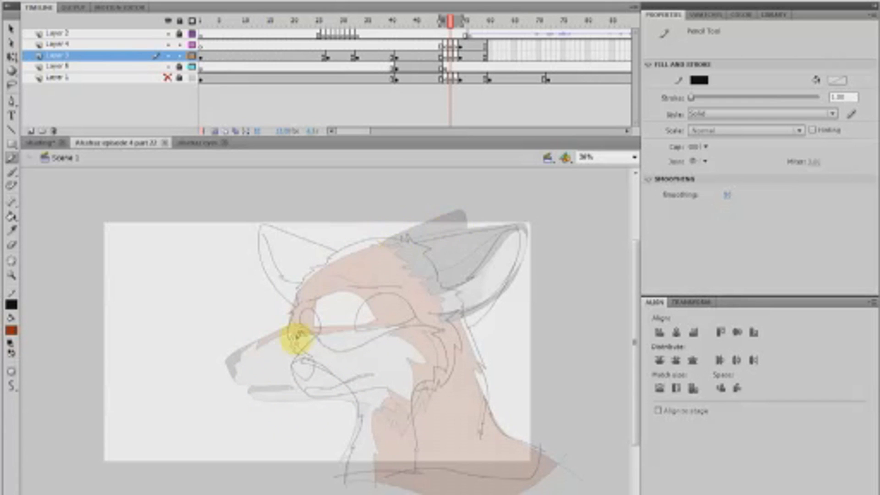
Compare the neighbouring frames and draw the crown's fur tuft and the near ear's outline on the blank in-between frame
{"action": "left_click", "coordinate": [444, 57]}
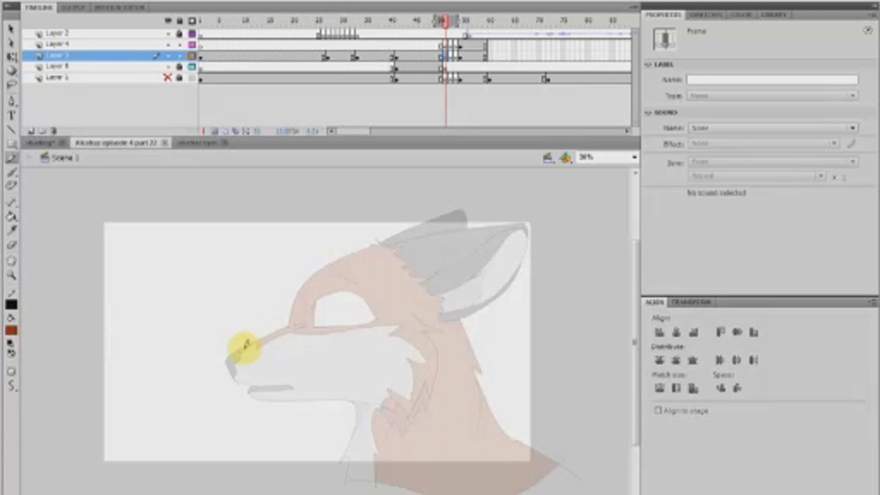
{"action": "left_click", "coordinate": [455, 56]}
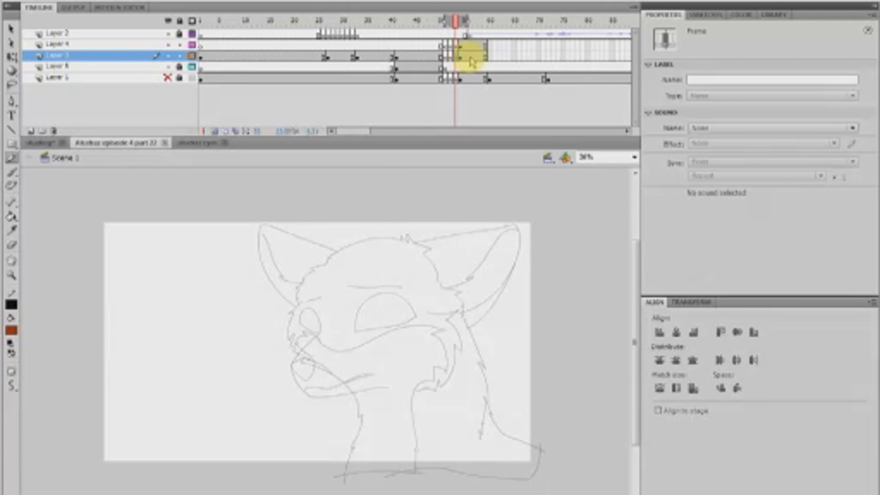
{"action": "left_click", "coordinate": [451, 55]}
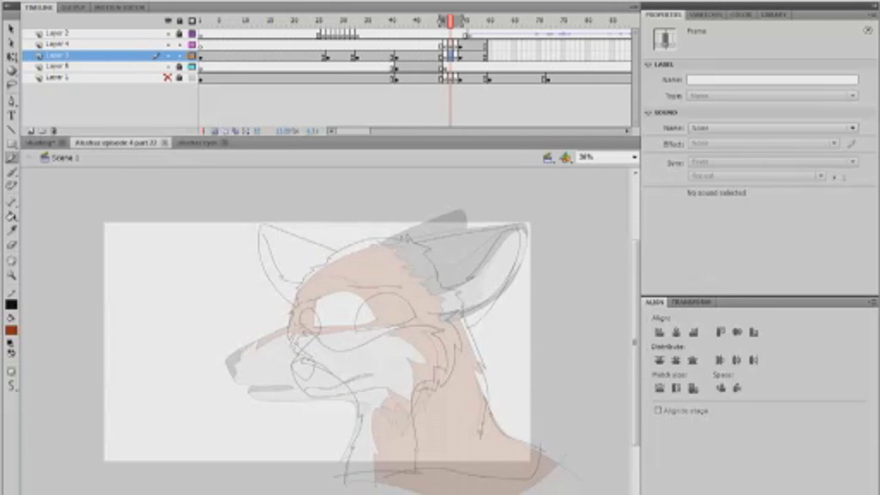
{"action": "left_click", "coordinate": [11, 275]}
{"action": "left_click_drag", "start_coordinate": [223, 202], "coordinate": [511, 448]}
{"action": "left_click", "coordinate": [12, 158]}
{"action": "left_click_drag", "start_coordinate": [384, 223], "coordinate": [341, 215]}
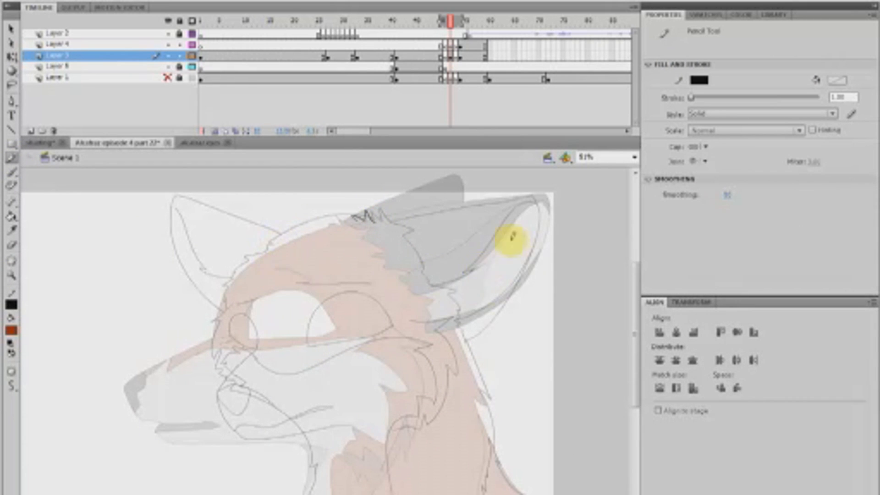
{"action": "mouse_move", "coordinate": [407, 217]}
{"action": "left_mouse_down"}
{"action": "mouse_move", "coordinate": [535, 194]}
{"action": "mouse_move", "coordinate": [518, 284]}
{"action": "mouse_move", "coordinate": [463, 335]}
{"action": "left_mouse_up"}
Draw the in-between head's muzzle, nose and mouth midway between the two onion-skinned poses
{"action": "left_click_drag", "start_coordinate": [635, 284], "coordinate": [635, 293]}
{"action": "left_click_drag", "start_coordinate": [389, 494], "coordinate": [362, 494]}
{"action": "mouse_move", "coordinate": [302, 325]}
{"action": "left_mouse_down"}
{"action": "mouse_move", "coordinate": [237, 388]}
{"action": "mouse_move", "coordinate": [279, 327]}
{"action": "mouse_move", "coordinate": [258, 391]}
{"action": "mouse_move", "coordinate": [238, 366]}
{"action": "mouse_move", "coordinate": [292, 398]}
{"action": "mouse_move", "coordinate": [256, 401]}
{"action": "mouse_move", "coordinate": [374, 379]}
{"action": "left_mouse_up"}
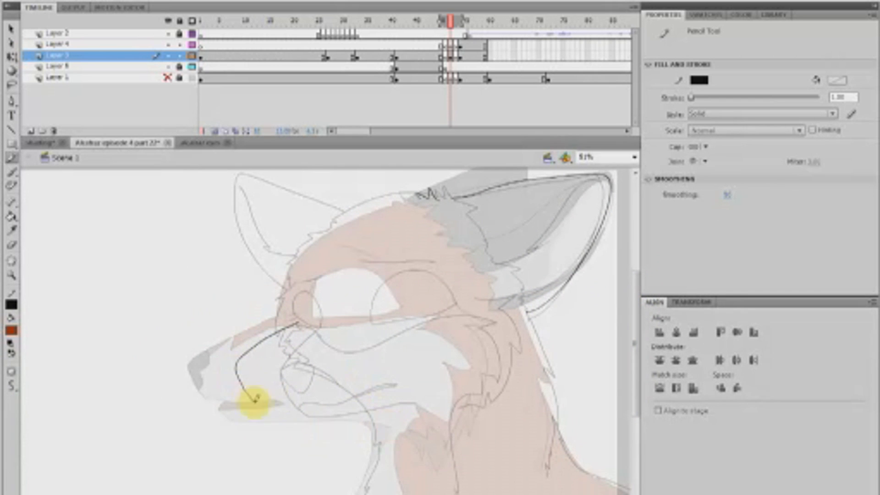
{"action": "left_click", "coordinate": [372, 379], "text": "ctrl"}
{"action": "key", "text": "Delete"}
{"action": "left_click_drag", "start_coordinate": [317, 393], "coordinate": [342, 388]}
{"action": "mouse_move", "coordinate": [236, 364]}
{"action": "left_mouse_down"}
{"action": "mouse_move", "coordinate": [248, 384]}
{"action": "mouse_move", "coordinate": [240, 381]}
{"action": "left_mouse_up"}
{"action": "left_click_drag", "start_coordinate": [355, 317], "coordinate": [449, 299]}
{"action": "left_click_drag", "start_coordinate": [278, 317], "coordinate": [297, 323]}
{"action": "key", "text": "ctrl+z"}
{"action": "key", "text": "ctrl+z"}
Finish the mouth line and draw the jagged outer cheek fur and the back of the neck
{"action": "mouse_move", "coordinate": [256, 403]}
{"action": "left_mouse_down"}
{"action": "mouse_move", "coordinate": [278, 416]}
{"action": "mouse_move", "coordinate": [381, 414]}
{"action": "mouse_move", "coordinate": [291, 401]}
{"action": "left_mouse_up"}
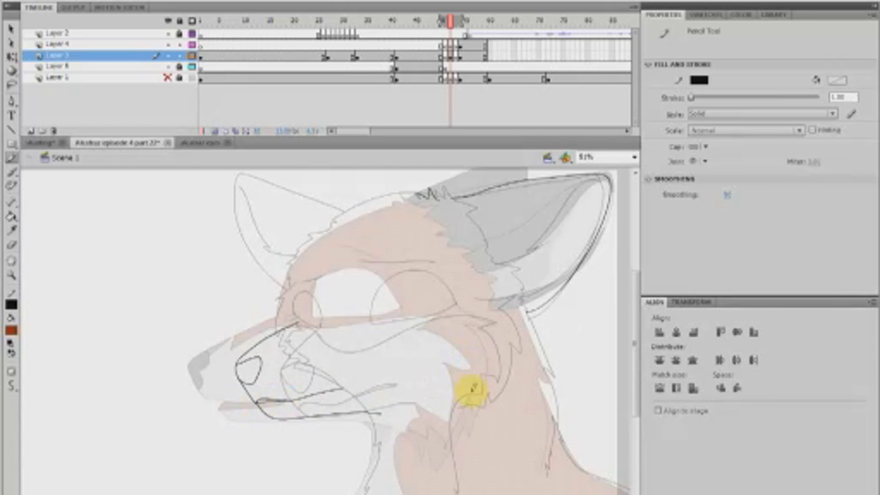
{"action": "left_click_drag", "start_coordinate": [474, 298], "coordinate": [510, 314]}
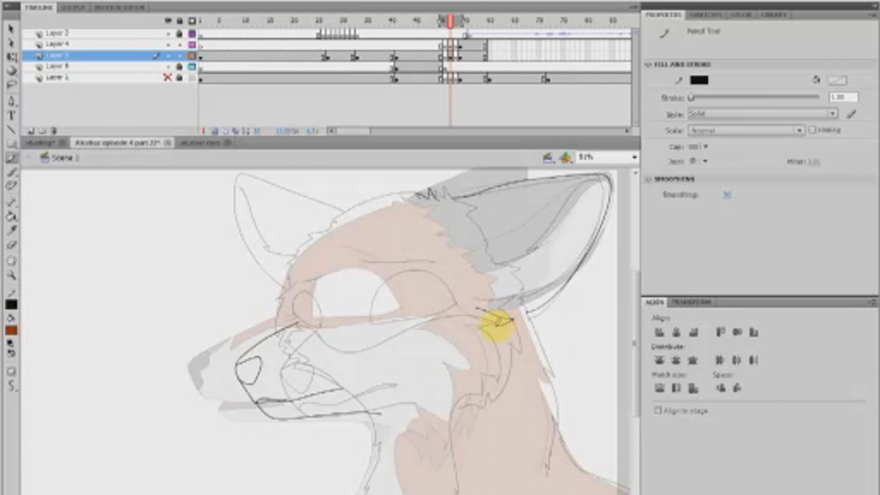
{"action": "scroll", "coordinate": [626, 318], "scroll_direction": "down", "scroll_amount": 2}
{"action": "mouse_move", "coordinate": [524, 271]}
{"action": "left_mouse_down"}
{"action": "mouse_move", "coordinate": [552, 380]}
{"action": "mouse_move", "coordinate": [594, 436]}
{"action": "left_mouse_up"}
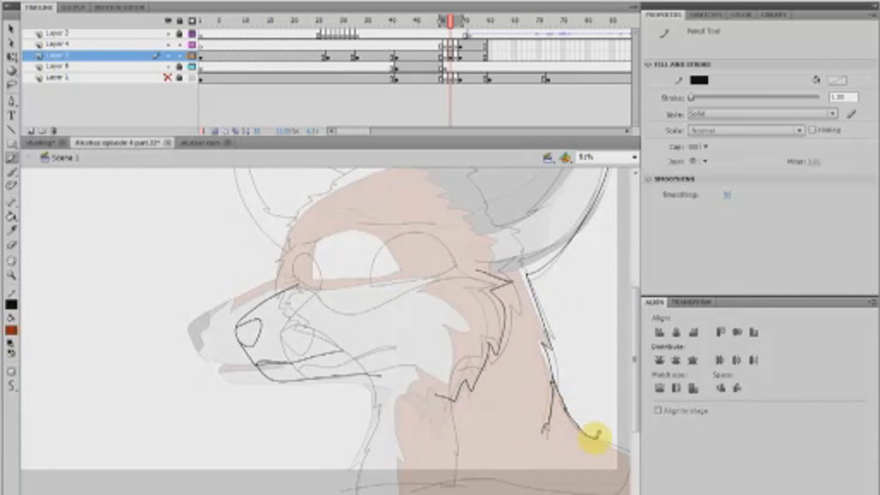
Draw the near eye closed with curved eyelid lines, undoing strokes that do not fit
{"action": "scroll", "coordinate": [627, 449], "scroll_direction": "left", "scroll_amount": 2}
{"action": "left_click_drag", "start_coordinate": [404, 270], "coordinate": [491, 260]}
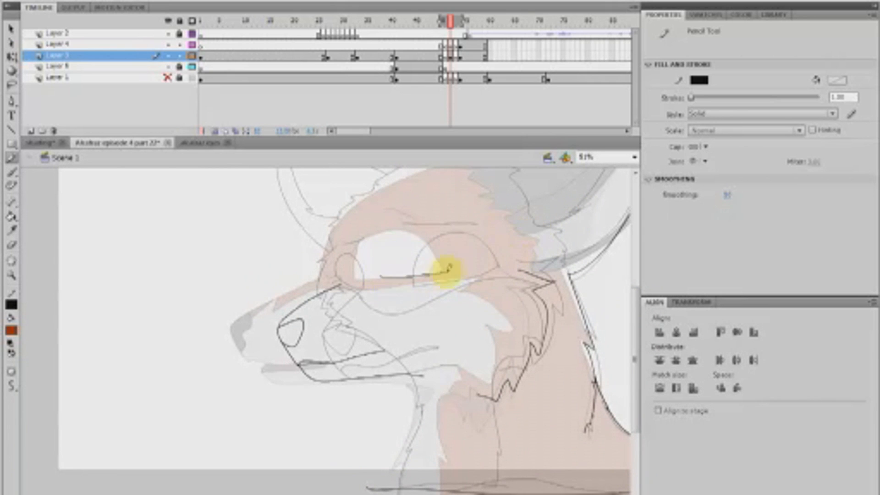
{"action": "key", "text": "ctrl+z"}
{"action": "left_click_drag", "start_coordinate": [380, 265], "coordinate": [431, 263]}
{"action": "left_click_drag", "start_coordinate": [323, 267], "coordinate": [320, 286]}
{"action": "key", "text": "ctrl+z"}
Draw the far ear and forehead outline together with the far side of the face and its closed eye
{"action": "left_click_drag", "start_coordinate": [634, 299], "coordinate": [633, 283]}
{"action": "mouse_move", "coordinate": [468, 195]}
{"action": "left_mouse_down"}
{"action": "mouse_move", "coordinate": [379, 218]}
{"action": "mouse_move", "coordinate": [454, 214]}
{"action": "mouse_move", "coordinate": [477, 174]}
{"action": "mouse_move", "coordinate": [461, 252]}
{"action": "mouse_move", "coordinate": [404, 174]}
{"action": "left_mouse_up"}
{"action": "left_click_drag", "start_coordinate": [350, 267], "coordinate": [323, 325]}
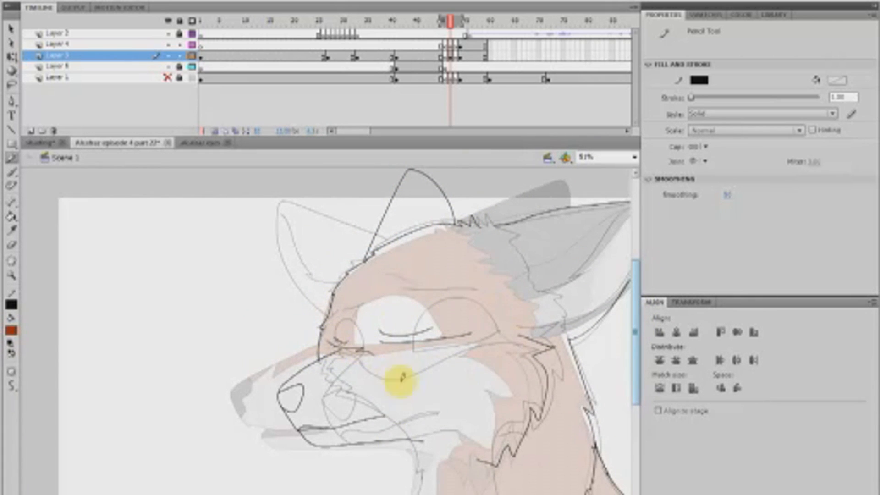
Draw the front of the neck and the closing line across the base of the shoulders
{"action": "left_click_drag", "start_coordinate": [634, 304], "coordinate": [634, 348]}
{"action": "left_click_drag", "start_coordinate": [410, 342], "coordinate": [398, 471]}
{"action": "left_click_drag", "start_coordinate": [403, 494], "coordinate": [430, 494]}
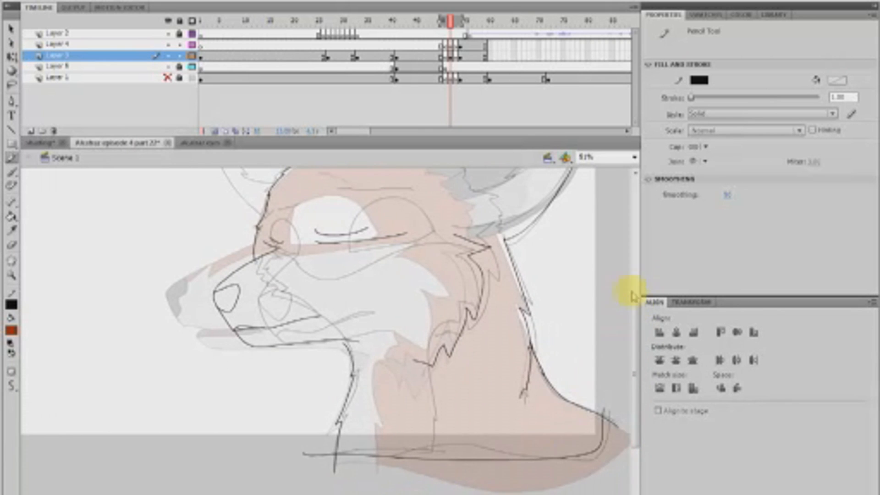
Draw the fur marking from the nose across the cheek, add the near ear's inner fur lines and turn off onion skinning
{"action": "left_click_drag", "start_coordinate": [634, 303], "coordinate": [634, 295]}
{"action": "mouse_move", "coordinate": [261, 294]}
{"action": "left_mouse_down"}
{"action": "mouse_move", "coordinate": [380, 265]}
{"action": "mouse_move", "coordinate": [428, 271]}
{"action": "left_mouse_up"}
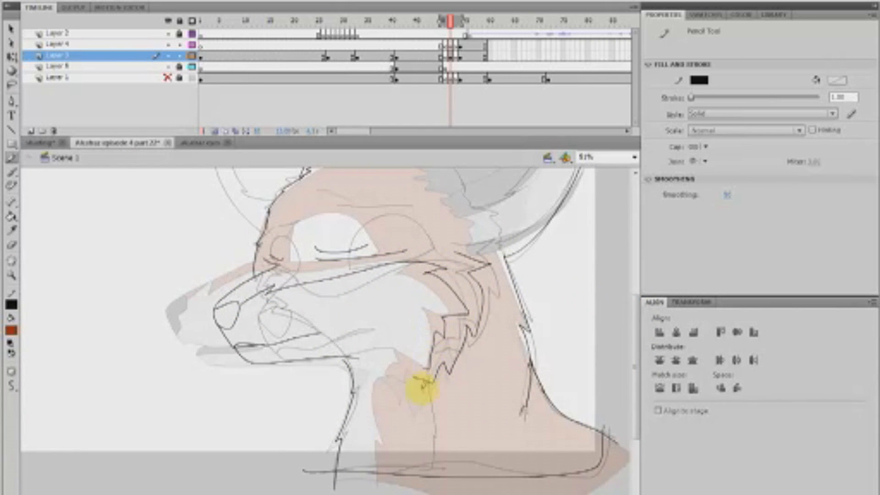
{"action": "scroll", "coordinate": [603, 275], "scroll_direction": "up", "scroll_amount": 3}
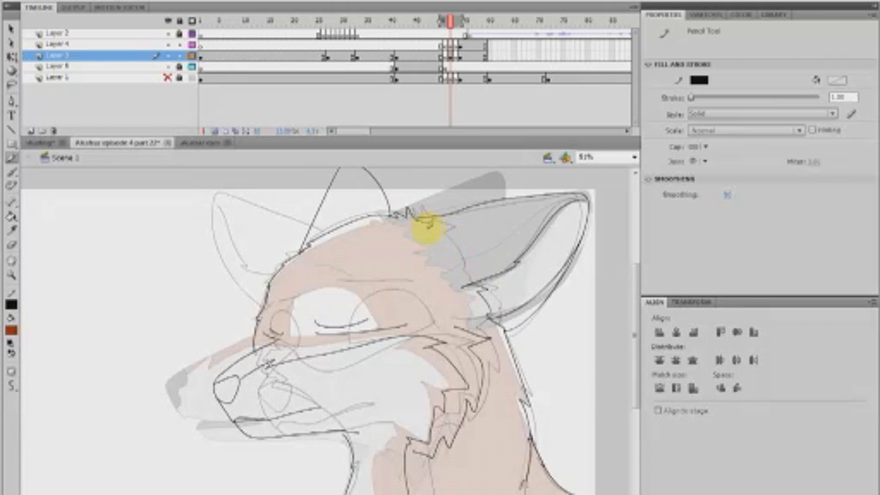
{"action": "left_click_drag", "start_coordinate": [635, 275], "coordinate": [635, 297]}
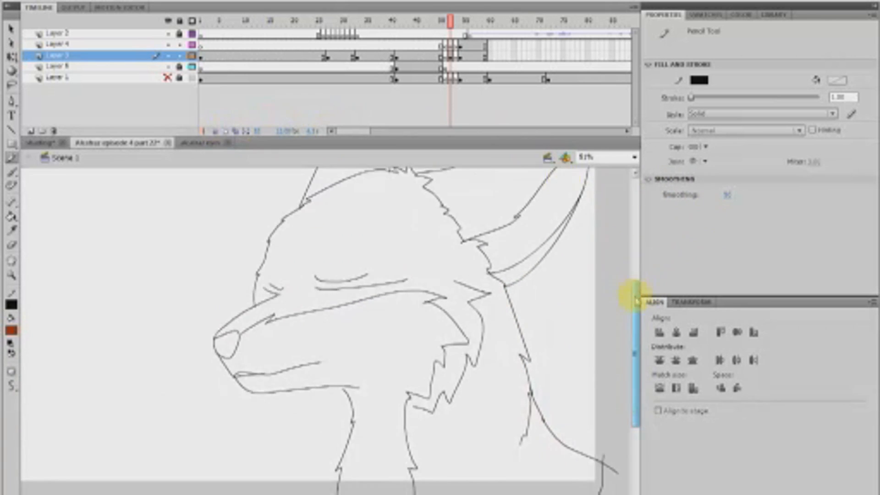
On Layer 3, draw the forehead, nose, mouth and closed eye of an in-between right after the coloured profile, undoing strokes that do not fit
{"action": "left_click", "coordinate": [446, 56]}
{"action": "left_click_drag", "start_coordinate": [459, 21], "coordinate": [449, 27]}
{"action": "left_click_drag", "start_coordinate": [635, 321], "coordinate": [635, 307]}
{"action": "mouse_move", "coordinate": [442, 22]}
{"action": "left_mouse_down"}
{"action": "mouse_move", "coordinate": [489, 32]}
{"action": "mouse_move", "coordinate": [444, 33]}
{"action": "left_mouse_up"}
{"action": "left_click", "coordinate": [444, 27]}
{"action": "mouse_move", "coordinate": [388, 217]}
{"action": "left_mouse_down"}
{"action": "mouse_move", "coordinate": [477, 230]}
{"action": "mouse_move", "coordinate": [399, 239]}
{"action": "mouse_move", "coordinate": [346, 314]}
{"action": "mouse_move", "coordinate": [343, 332]}
{"action": "mouse_move", "coordinate": [271, 393]}
{"action": "left_mouse_up"}
{"action": "key", "text": "ctrl+z"}
{"action": "mouse_move", "coordinate": [343, 334]}
{"action": "left_mouse_down"}
{"action": "mouse_move", "coordinate": [296, 371]}
{"action": "mouse_move", "coordinate": [302, 396]}
{"action": "mouse_move", "coordinate": [344, 330]}
{"action": "mouse_move", "coordinate": [319, 384]}
{"action": "mouse_move", "coordinate": [281, 377]}
{"action": "mouse_move", "coordinate": [306, 421]}
{"action": "mouse_move", "coordinate": [280, 382]}
{"action": "mouse_move", "coordinate": [370, 402]}
{"action": "mouse_move", "coordinate": [383, 419]}
{"action": "mouse_move", "coordinate": [308, 419]}
{"action": "mouse_move", "coordinate": [386, 399]}
{"action": "mouse_move", "coordinate": [310, 422]}
{"action": "mouse_move", "coordinate": [320, 414]}
{"action": "mouse_move", "coordinate": [300, 402]}
{"action": "left_mouse_up"}
{"action": "key", "text": "ctrl+z"}
{"action": "key", "text": "ctrl+z"}
{"action": "left_click_drag", "start_coordinate": [373, 329], "coordinate": [464, 310]}
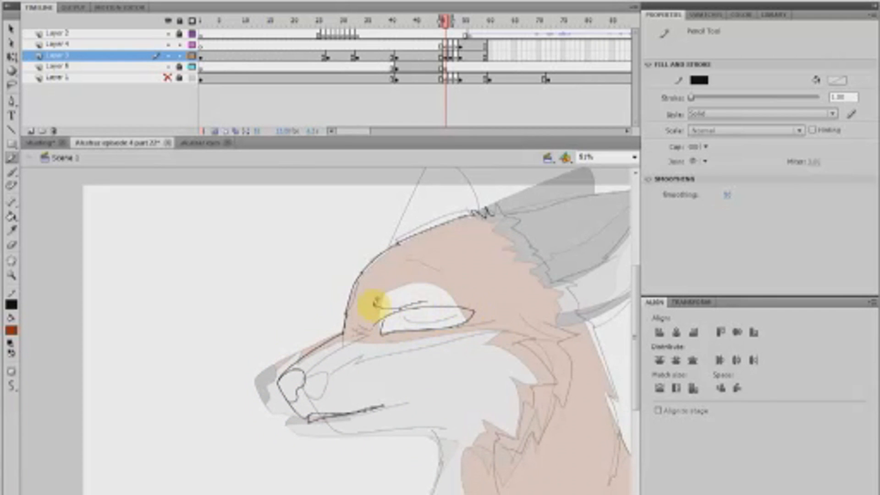
Draw the lower jaw and the outlines of both ears between the onion-skinned heads, undoing and redrawing the ear strokes that do not fit
{"action": "left_click_drag", "start_coordinate": [309, 418], "coordinate": [459, 435]}
{"action": "scroll", "coordinate": [544, 275], "scroll_direction": "right", "scroll_amount": 3}
{"action": "mouse_move", "coordinate": [402, 215]}
{"action": "left_mouse_down"}
{"action": "mouse_move", "coordinate": [585, 187]}
{"action": "mouse_move", "coordinate": [543, 189]}
{"action": "left_mouse_up"}
{"action": "mouse_move", "coordinate": [586, 187]}
{"action": "left_mouse_down"}
{"action": "mouse_move", "coordinate": [583, 212]}
{"action": "mouse_move", "coordinate": [501, 322]}
{"action": "left_mouse_up"}
{"action": "key", "text": "ctrl+z"}
{"action": "key", "text": "ctrl+z"}
{"action": "key", "text": "ctrl+z"}
{"action": "mouse_move", "coordinate": [405, 216]}
{"action": "left_mouse_down"}
{"action": "mouse_move", "coordinate": [587, 188]}
{"action": "mouse_move", "coordinate": [502, 322]}
{"action": "left_mouse_up"}
{"action": "left_click_drag", "start_coordinate": [560, 270], "coordinate": [567, 274]}
{"action": "mouse_move", "coordinate": [586, 192]}
{"action": "left_mouse_down"}
{"action": "mouse_move", "coordinate": [581, 243]}
{"action": "mouse_move", "coordinate": [479, 316]}
{"action": "left_mouse_up"}
Draw the back of the neck down to the shoulder and the front of the neck
{"action": "scroll", "coordinate": [636, 293], "scroll_direction": "down", "scroll_amount": 3}
{"action": "left_click_drag", "start_coordinate": [487, 252], "coordinate": [524, 334]}
{"action": "left_click_drag", "start_coordinate": [524, 408], "coordinate": [518, 424]}
{"action": "mouse_move", "coordinate": [525, 364]}
{"action": "left_mouse_down"}
{"action": "mouse_move", "coordinate": [545, 406]}
{"action": "mouse_move", "coordinate": [628, 466]}
{"action": "left_mouse_up"}
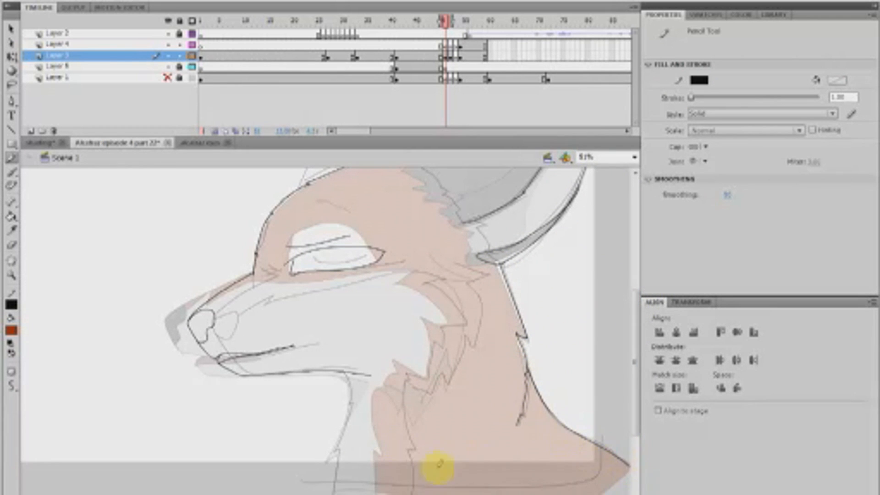
{"action": "left_click_drag", "start_coordinate": [349, 403], "coordinate": [335, 458]}
Draw the fur marking from the nose across the cheek and the closing line across the base of the shoulders
{"action": "left_click_drag", "start_coordinate": [216, 313], "coordinate": [251, 292]}
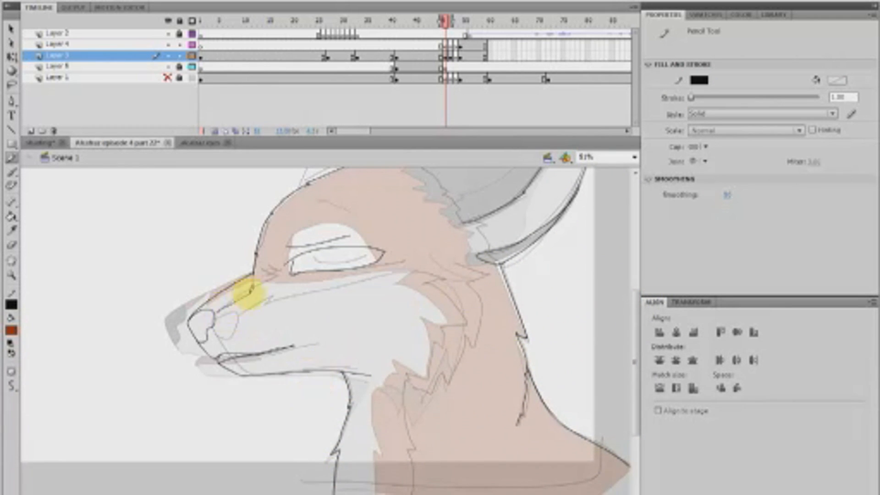
{"action": "left_click_drag", "start_coordinate": [439, 257], "coordinate": [466, 278]}
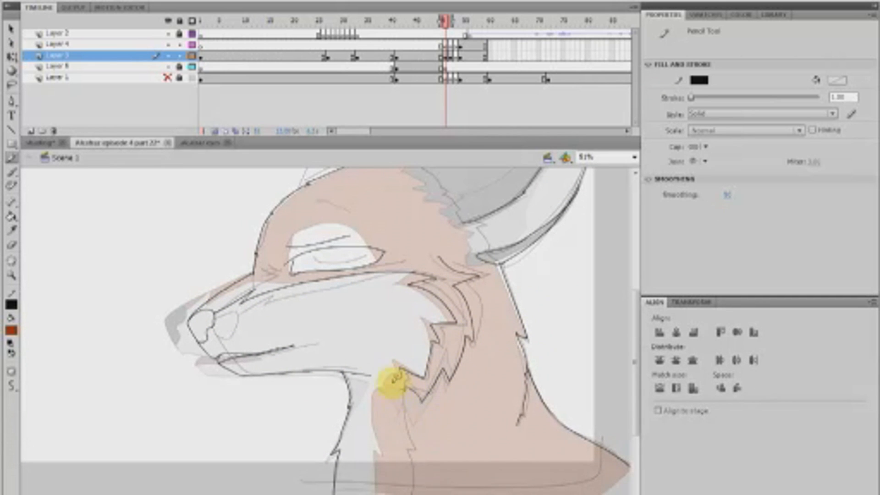
{"action": "left_click_drag", "start_coordinate": [320, 481], "coordinate": [604, 449]}
Select the muzzle lines with the lasso and adjust their shape and position with Free Transform, undoing one adjustment
{"action": "left_click_drag", "start_coordinate": [635, 345], "coordinate": [636, 310]}
{"action": "left_click", "coordinate": [12, 86]}
{"action": "left_click", "coordinate": [11, 158]}
{"action": "left_click", "coordinate": [11, 85]}
{"action": "mouse_move", "coordinate": [230, 486]}
{"action": "left_mouse_down"}
{"action": "mouse_move", "coordinate": [198, 414]}
{"action": "mouse_move", "coordinate": [288, 339]}
{"action": "mouse_move", "coordinate": [337, 446]}
{"action": "left_mouse_up"}
{"action": "left_click", "coordinate": [11, 57]}
{"action": "left_click_drag", "start_coordinate": [188, 389], "coordinate": [178, 390]}
{"action": "left_click_drag", "start_coordinate": [265, 338], "coordinate": [273, 340]}
{"action": "left_click_drag", "start_coordinate": [256, 441], "coordinate": [249, 441]}
{"action": "left_click_drag", "start_coordinate": [180, 436], "coordinate": [180, 439]}
{"action": "left_click", "coordinate": [288, 478]}
{"action": "key", "text": "ctrl+z"}
{"action": "left_click_drag", "start_coordinate": [267, 337], "coordinate": [272, 338]}
{"action": "left_click", "coordinate": [255, 480]}
Check the new in-between's lines against the profile frame before it
{"action": "left_click", "coordinate": [11, 276]}
{"action": "left_click", "coordinate": [338, 253]}
{"action": "left_click", "coordinate": [338, 253], "text": "alt"}
{"action": "left_click_drag", "start_coordinate": [441, 35], "coordinate": [443, 61]}
{"action": "left_click", "coordinate": [442, 57]}
{"action": "key", "text": "q"}
{"action": "left_click", "coordinate": [164, 234]}
{"action": "left_click_drag", "start_coordinate": [173, 233], "coordinate": [338, 448]}
{"action": "left_click", "coordinate": [446, 57]}
{"action": "left_click", "coordinate": [526, 243]}
Draw the fur at the base of the near ear and save the document
{"action": "key", "text": "z"}
{"action": "left_click_drag", "start_coordinate": [265, 221], "coordinate": [552, 406]}
{"action": "key", "text": "y"}
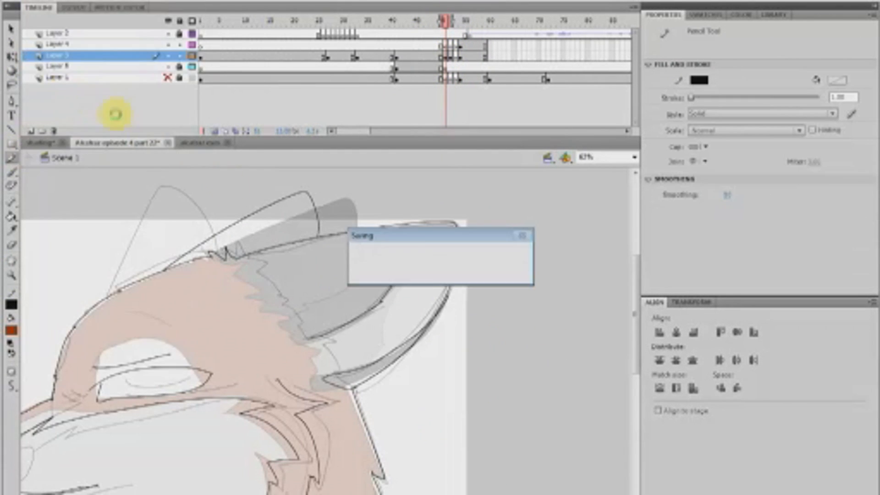
{"action": "left_click_drag", "start_coordinate": [322, 354], "coordinate": [330, 374]}
On the next in-between frame of Layer 3, draw the furry forehead outline and the far ear, undoing strokes that do not fit
{"action": "key", "text": "z"}
{"action": "left_click", "coordinate": [379, 273]}
{"action": "left_click_drag", "start_coordinate": [635, 202], "coordinate": [632, 261]}
{"action": "left_click", "coordinate": [455, 57]}
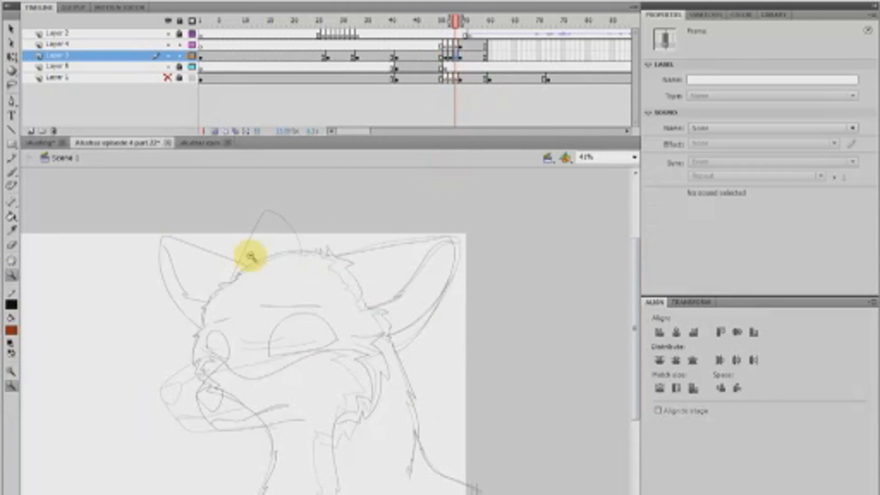
{"action": "left_click", "coordinate": [251, 257]}
{"action": "key", "text": "y"}
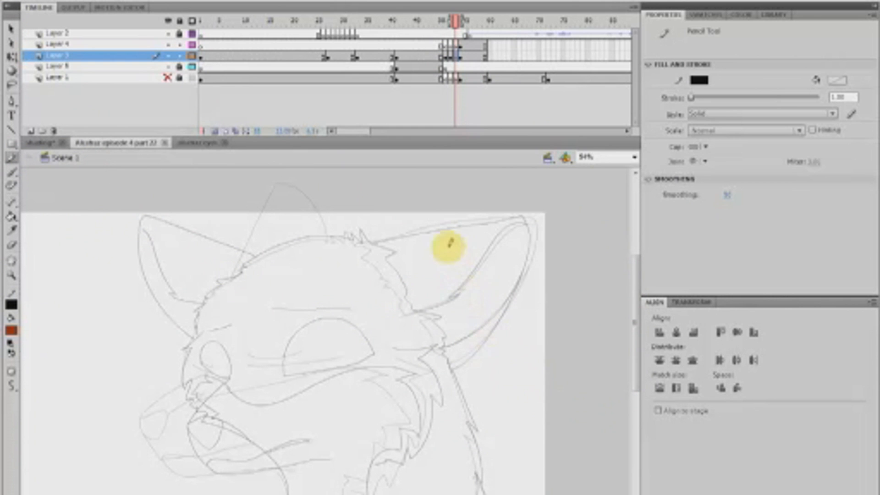
{"action": "mouse_move", "coordinate": [365, 240]}
{"action": "left_mouse_down"}
{"action": "mouse_move", "coordinate": [337, 236]}
{"action": "mouse_move", "coordinate": [243, 262]}
{"action": "mouse_move", "coordinate": [203, 305]}
{"action": "mouse_move", "coordinate": [196, 338]}
{"action": "left_mouse_up"}
{"action": "left_click_drag", "start_coordinate": [197, 303], "coordinate": [176, 206]}
{"action": "key", "text": "ctrl+z"}
{"action": "mouse_move", "coordinate": [277, 250]}
{"action": "left_mouse_down"}
{"action": "mouse_move", "coordinate": [173, 218]}
{"action": "mouse_move", "coordinate": [197, 314]}
{"action": "left_mouse_up"}
{"action": "key", "text": "ctrl+z"}
{"action": "mouse_move", "coordinate": [275, 248]}
{"action": "left_mouse_down"}
{"action": "mouse_move", "coordinate": [174, 217]}
{"action": "mouse_move", "coordinate": [222, 203]}
{"action": "mouse_move", "coordinate": [196, 314]}
{"action": "mouse_move", "coordinate": [207, 285]}
{"action": "mouse_move", "coordinate": [174, 238]}
{"action": "left_mouse_up"}
Draw the near ear's outer outline, undoing the strokes that do not fit
{"action": "mouse_move", "coordinate": [368, 243]}
{"action": "left_mouse_down"}
{"action": "mouse_move", "coordinate": [514, 217]}
{"action": "mouse_move", "coordinate": [414, 230]}
{"action": "mouse_move", "coordinate": [511, 325]}
{"action": "mouse_move", "coordinate": [531, 240]}
{"action": "mouse_move", "coordinate": [450, 368]}
{"action": "left_mouse_up"}
{"action": "key", "text": "ctrl+z"}
{"action": "key", "text": "ctrl+z"}
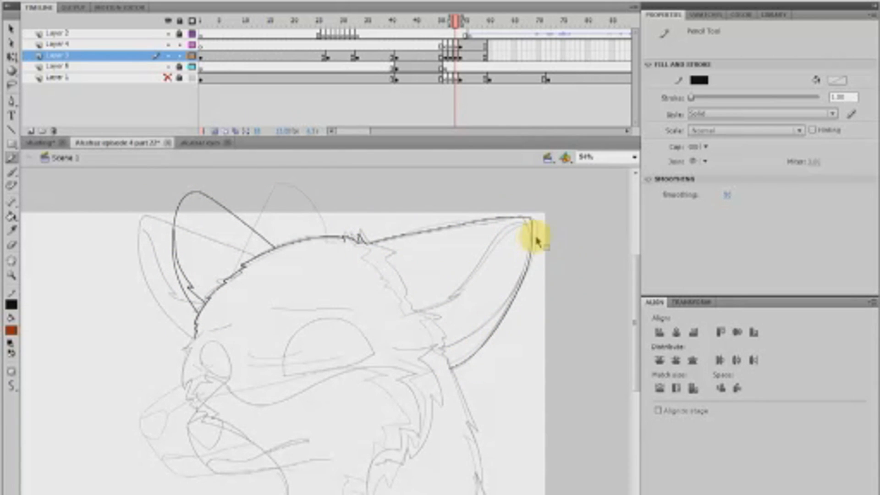
Draw the jagged cheek fur, the closed near eye and the brow line above it
{"action": "mouse_move", "coordinate": [400, 351]}
{"action": "left_mouse_down"}
{"action": "mouse_move", "coordinate": [424, 403]}
{"action": "mouse_move", "coordinate": [371, 478]}
{"action": "left_mouse_up"}
{"action": "left_click_drag", "start_coordinate": [635, 282], "coordinate": [635, 295]}
{"action": "left_click_drag", "start_coordinate": [270, 333], "coordinate": [373, 317]}
{"action": "left_click_drag", "start_coordinate": [335, 294], "coordinate": [265, 295]}
Draw the front of the muzzle and the lower jaw, adjusting the lines with Free Transform
{"action": "mouse_move", "coordinate": [229, 341]}
{"action": "left_mouse_down"}
{"action": "mouse_move", "coordinate": [172, 376]}
{"action": "mouse_move", "coordinate": [207, 414]}
{"action": "mouse_move", "coordinate": [270, 410]}
{"action": "left_mouse_up"}
{"action": "left_click", "coordinate": [11, 57]}
{"action": "mouse_move", "coordinate": [165, 427]}
{"action": "left_mouse_down"}
{"action": "mouse_move", "coordinate": [258, 436]}
{"action": "mouse_move", "coordinate": [335, 430]}
{"action": "left_mouse_up"}
{"action": "left_click", "coordinate": [196, 468]}
{"action": "left_click", "coordinate": [11, 158]}
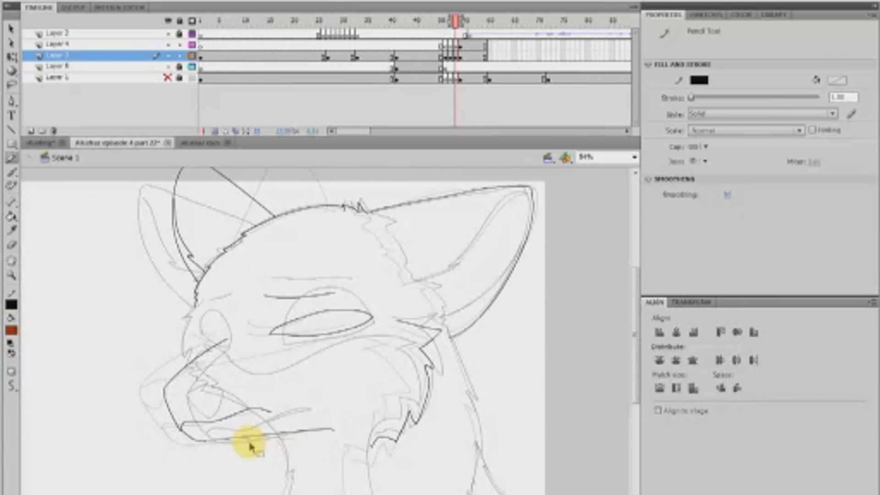
Draw the nose and the mouth line, and reshape the mouth line with Free Transform
{"action": "mouse_move", "coordinate": [166, 386]}
{"action": "left_mouse_down"}
{"action": "mouse_move", "coordinate": [184, 409]}
{"action": "mouse_move", "coordinate": [196, 388]}
{"action": "mouse_move", "coordinate": [196, 395]}
{"action": "left_mouse_up"}
{"action": "left_click_drag", "start_coordinate": [300, 374], "coordinate": [215, 433]}
{"action": "left_click", "coordinate": [318, 461], "text": "ctrl"}
{"action": "key", "text": "q"}
{"action": "key", "text": "z"}
{"action": "left_click_drag", "start_coordinate": [100, 265], "coordinate": [435, 476]}
{"action": "key", "text": "q"}
{"action": "left_click_drag", "start_coordinate": [332, 370], "coordinate": [331, 386]}
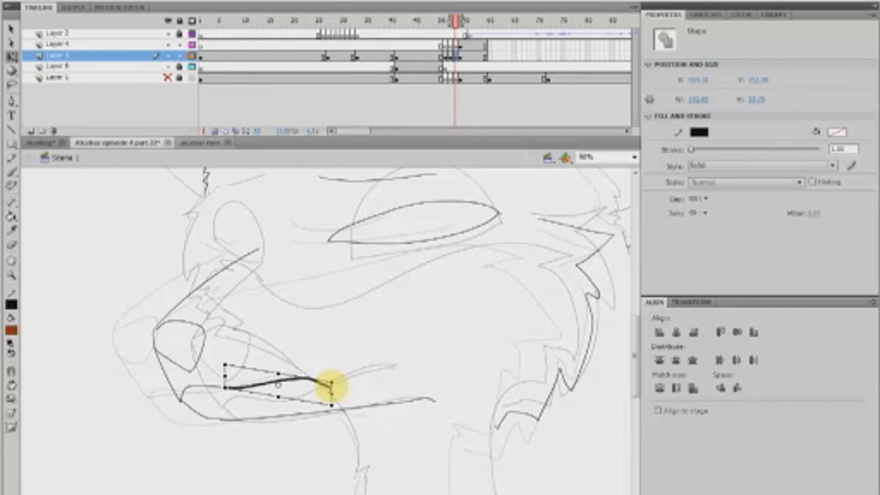
Draw the far side of the face with its closed eye
{"action": "left_click", "coordinate": [240, 490]}
{"action": "key", "text": "z"}
{"action": "left_click", "coordinate": [413, 265], "text": "alt"}
{"action": "left_click", "coordinate": [412, 266], "text": "alt"}
{"action": "left_click_drag", "start_coordinate": [197, 481], "coordinate": [377, 289]}
{"action": "key", "text": "y"}
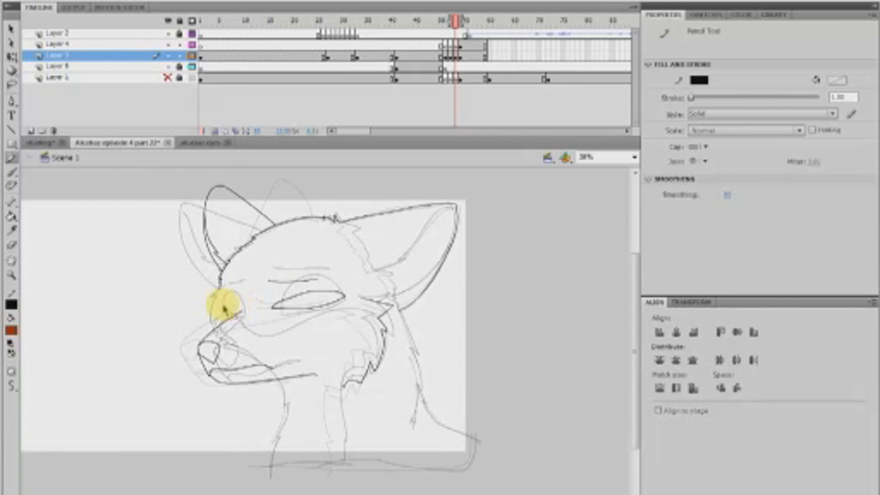
{"action": "mouse_move", "coordinate": [232, 310]}
{"action": "left_mouse_down"}
{"action": "mouse_move", "coordinate": [243, 292]}
{"action": "mouse_move", "coordinate": [216, 320]}
{"action": "left_mouse_up"}
Draw the back of the neck, the fur marking across the cheek and the front of the neck
{"action": "mouse_move", "coordinate": [415, 338]}
{"action": "left_mouse_down"}
{"action": "mouse_move", "coordinate": [416, 386]}
{"action": "mouse_move", "coordinate": [432, 395]}
{"action": "mouse_move", "coordinate": [433, 417]}
{"action": "left_mouse_up"}
{"action": "mouse_move", "coordinate": [252, 330]}
{"action": "left_mouse_down"}
{"action": "mouse_move", "coordinate": [365, 310]}
{"action": "mouse_move", "coordinate": [341, 388]}
{"action": "mouse_move", "coordinate": [334, 472]}
{"action": "left_mouse_up"}
{"action": "left_click_drag", "start_coordinate": [277, 379], "coordinate": [268, 484]}
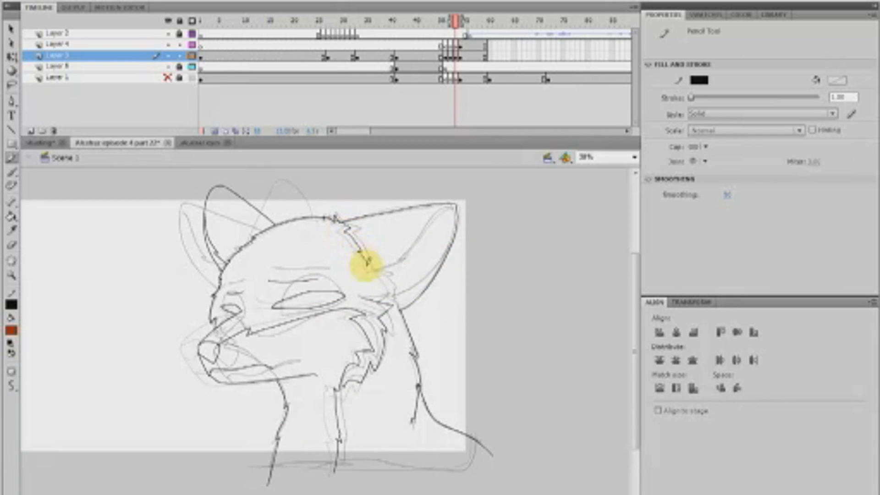
Draw the near ear's inner fur lines, erasing a misfitting stroke, and add the closing line across the base of the shoulders
{"action": "mouse_move", "coordinate": [366, 273]}
{"action": "left_mouse_down"}
{"action": "mouse_move", "coordinate": [451, 204]}
{"action": "mouse_move", "coordinate": [397, 291]}
{"action": "mouse_move", "coordinate": [384, 273]}
{"action": "mouse_move", "coordinate": [393, 299]}
{"action": "left_mouse_up"}
{"action": "left_click", "coordinate": [14, 245]}
{"action": "left_click", "coordinate": [368, 273]}
{"action": "left_click", "coordinate": [12, 158]}
{"action": "left_click_drag", "start_coordinate": [334, 216], "coordinate": [359, 240]}
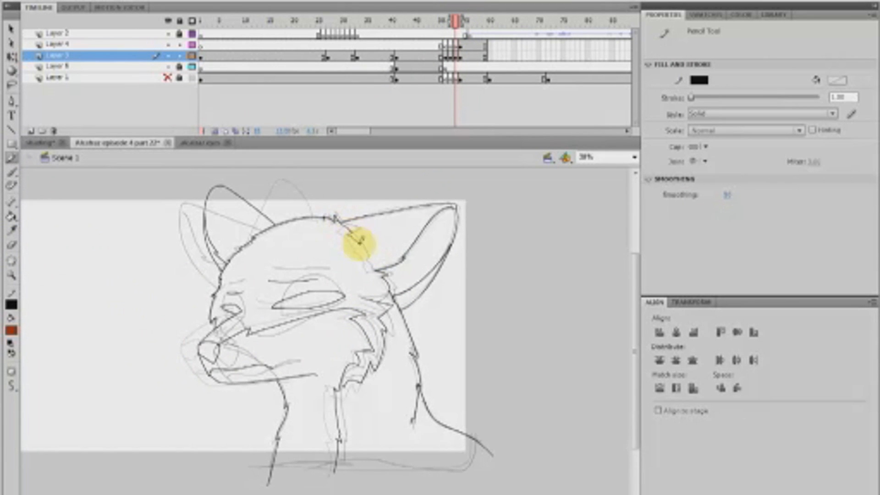
{"action": "left_click_drag", "start_coordinate": [483, 452], "coordinate": [220, 477]}
Save the document and turn off onion skinning
{"action": "left_click", "coordinate": [33, 1]}
{"action": "left_click", "coordinate": [72, 101]}
{"action": "left_click", "coordinate": [215, 131]}
Play and scrub through the head-turn frames to check the motion from the profile to the three-quarter head
{"action": "left_click", "coordinate": [426, 67]}
{"action": "left_click", "coordinate": [433, 35]}
{"action": "key", "text": "Return"}
{"action": "left_click", "coordinate": [470, 67]}
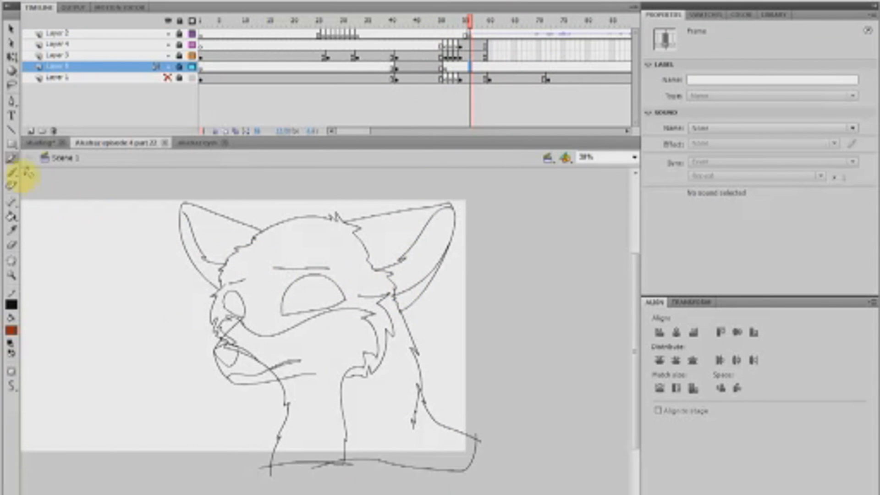
{"action": "mouse_move", "coordinate": [470, 19]}
{"action": "left_mouse_down"}
{"action": "mouse_move", "coordinate": [448, 16]}
{"action": "mouse_move", "coordinate": [466, 19]}
{"action": "left_mouse_up"}
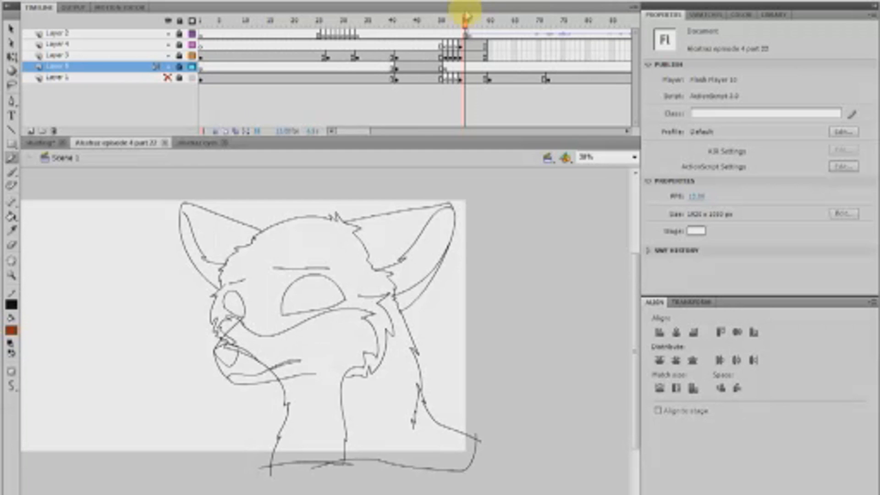
{"action": "left_click", "coordinate": [418, 45]}
{"action": "left_click_drag", "start_coordinate": [419, 23], "coordinate": [441, 22]}
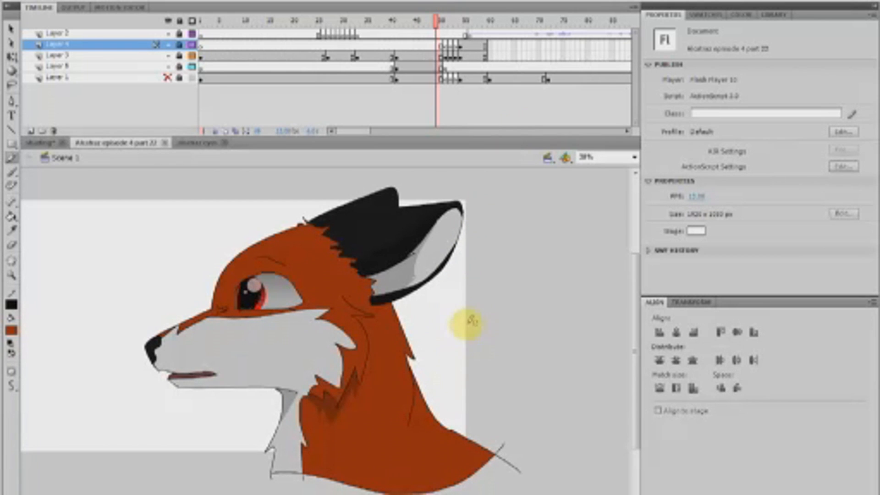
{"action": "mouse_move", "coordinate": [444, 20]}
{"action": "left_mouse_down"}
{"action": "mouse_move", "coordinate": [465, 22]}
{"action": "mouse_move", "coordinate": [441, 21]}
{"action": "left_mouse_up"}
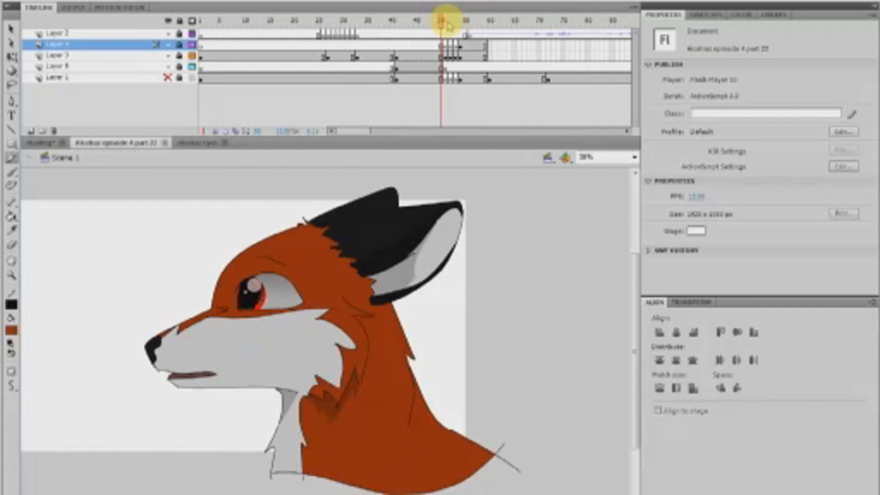
{"action": "left_click_drag", "start_coordinate": [441, 20], "coordinate": [460, 19]}
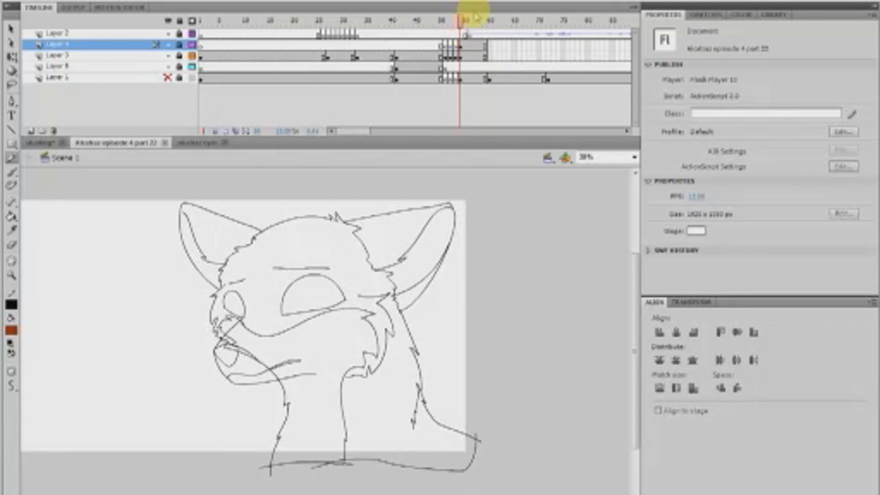